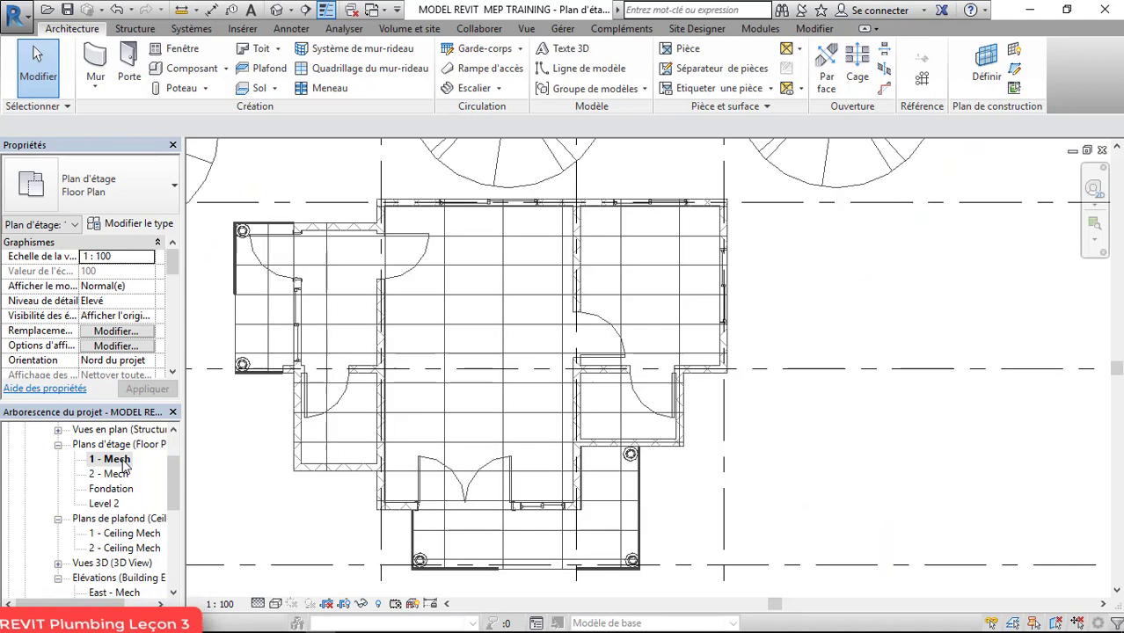
Step: Delete the existing 1 - Plumbing and 2 - Plumbing floor plans from the Plomberie discipline
scroll(123, 465, "up", 2)
scroll(123, 464, "down", 4)
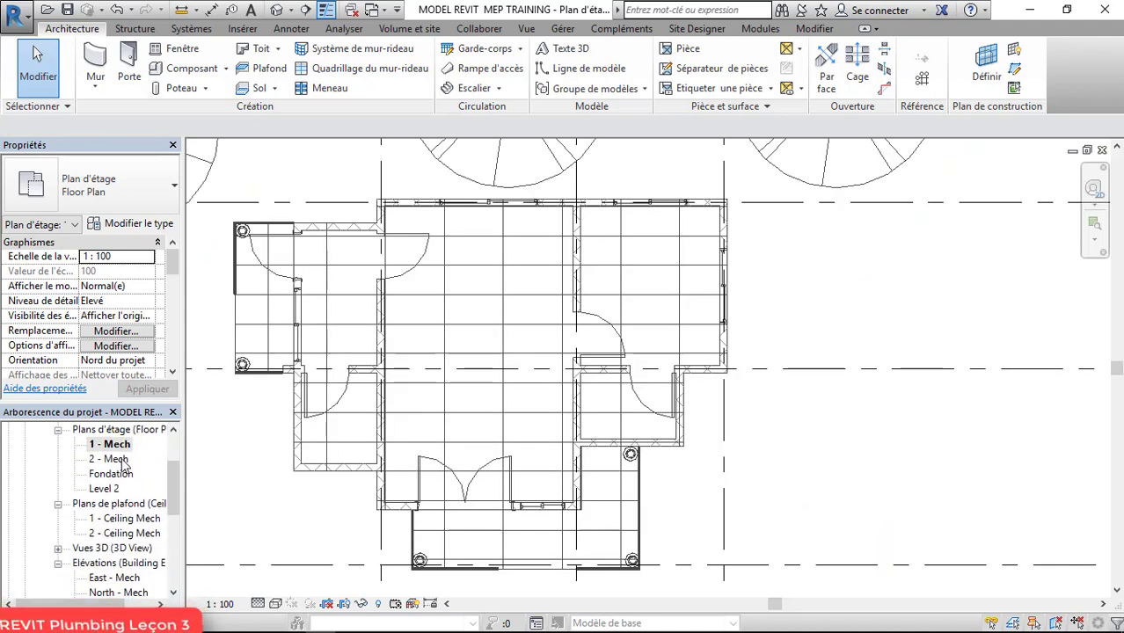
scroll(103, 517, "down", 3)
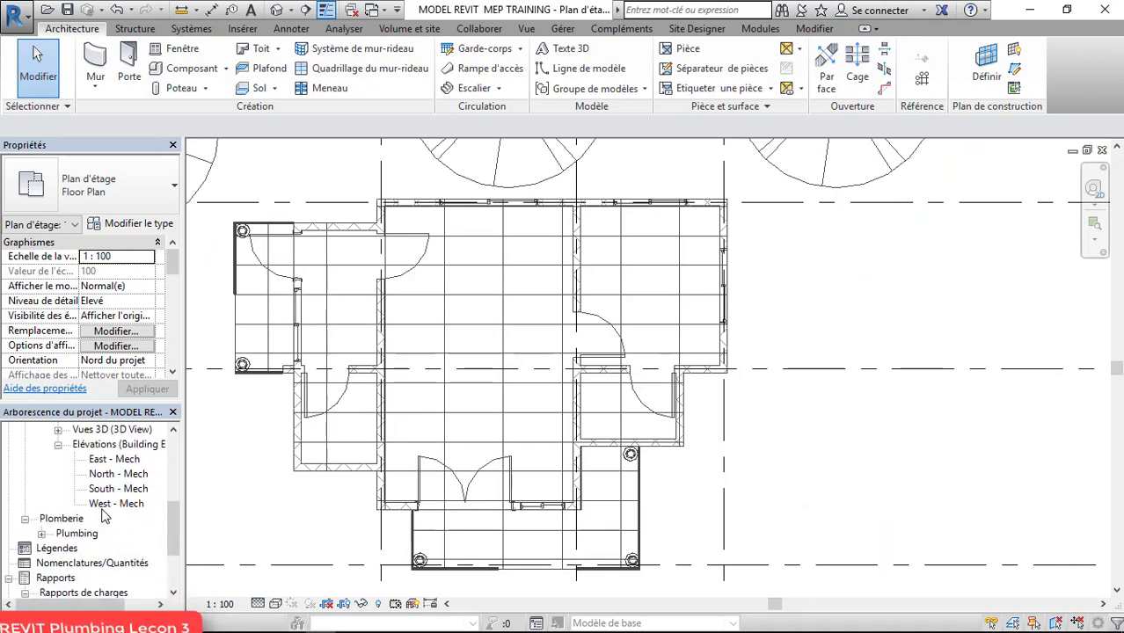
left_click(41, 534)
scroll(108, 499, "down", 1)
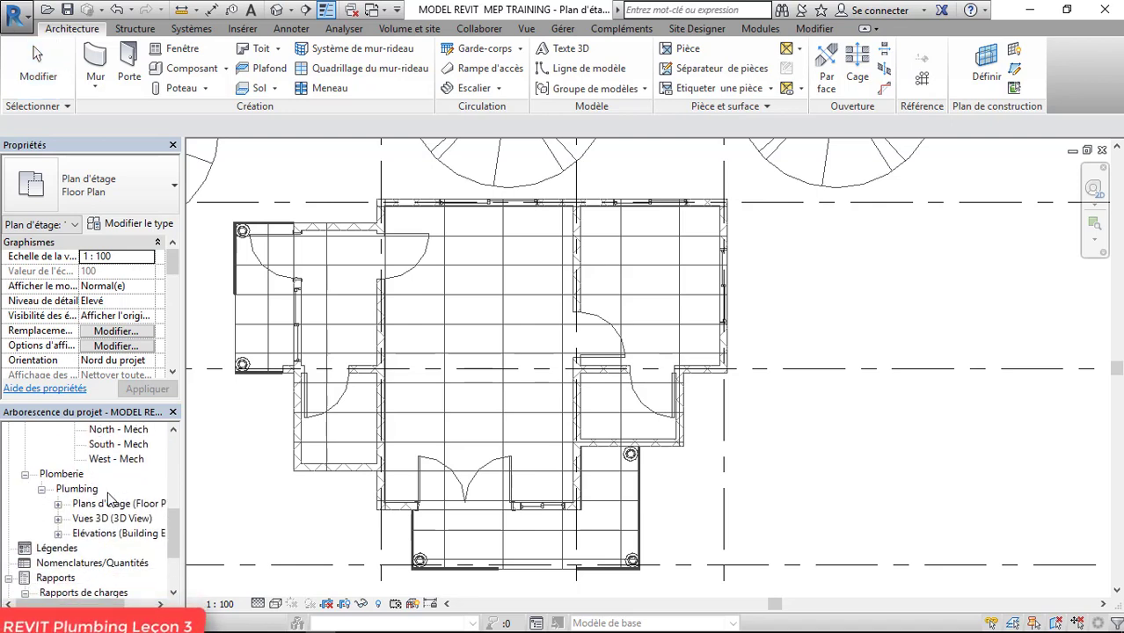
left_click(58, 505)
left_click(128, 533)
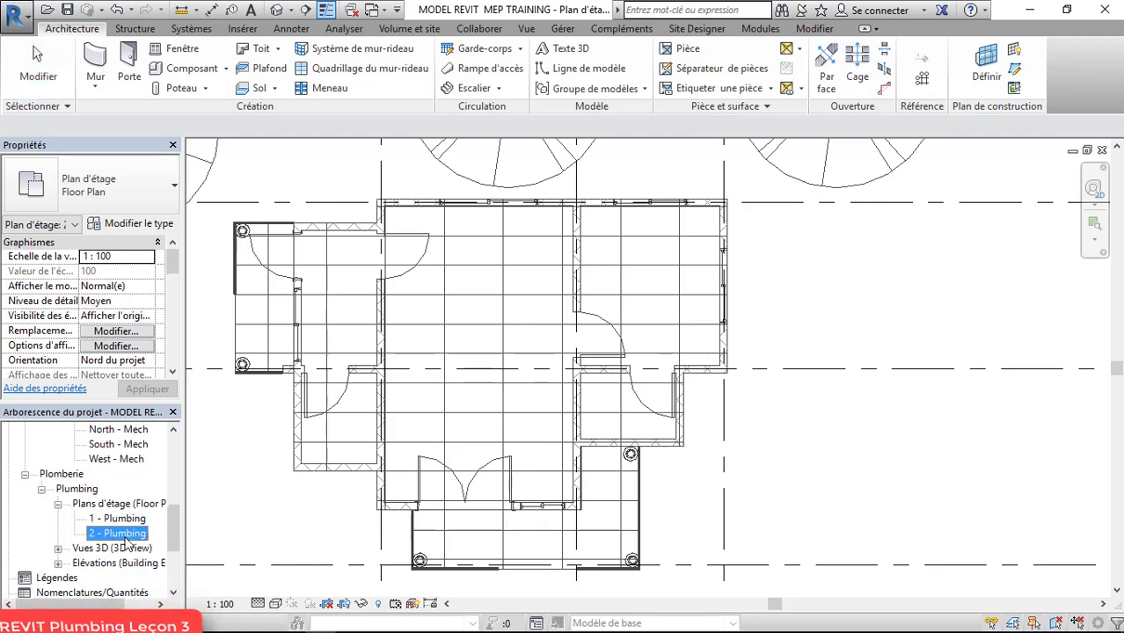
left_click(130, 521, "ctrl")
right_click(130, 523)
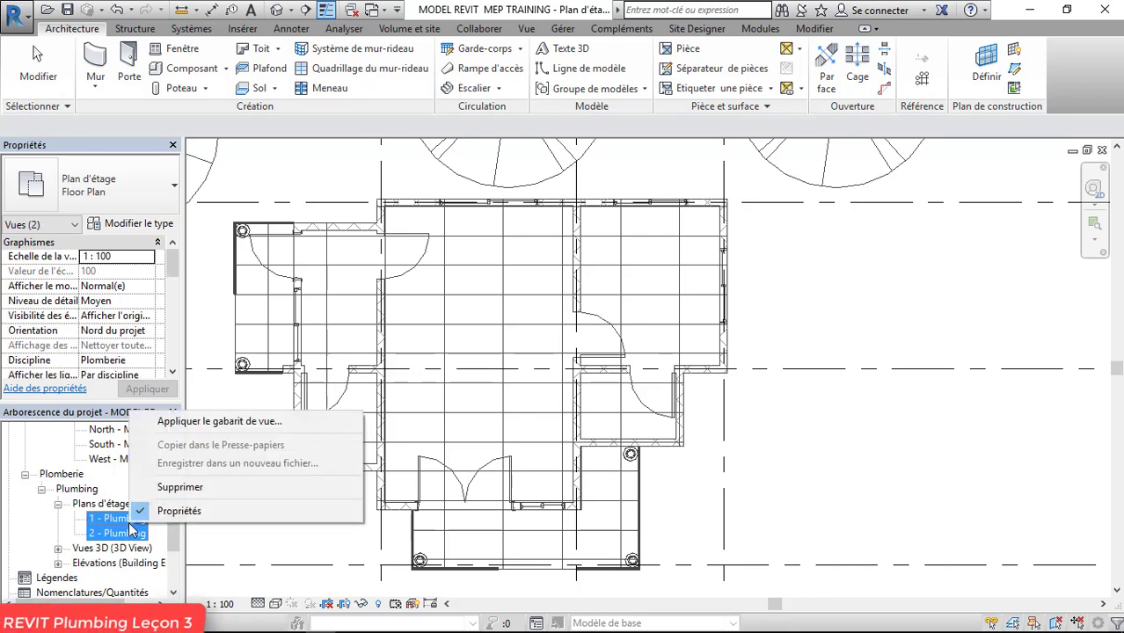
left_click(180, 487)
Step: Open the 1 - Mech floor plan under HVAC and duplicate the view with the plain Dupliquer option
scroll(95, 489, "up", 4)
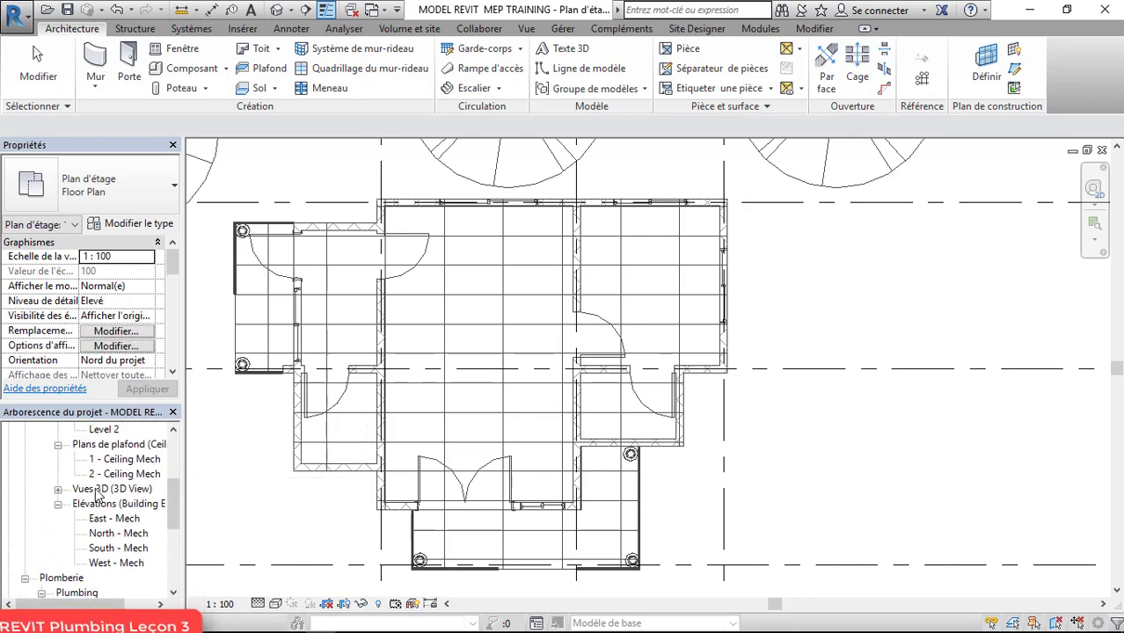
double_click(129, 537)
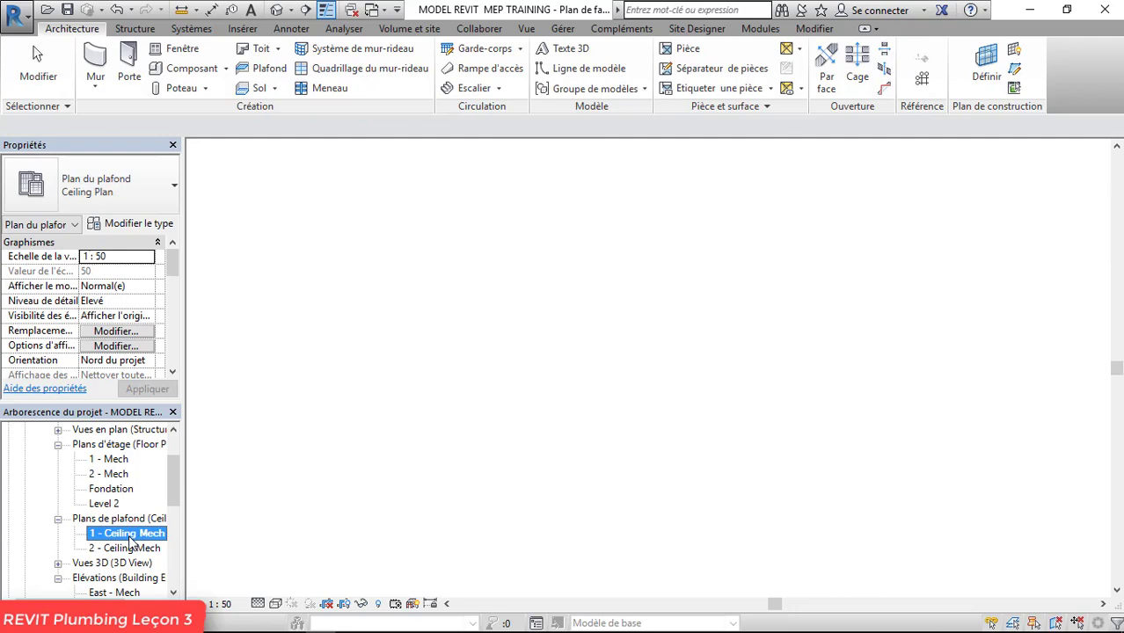
double_click(112, 460)
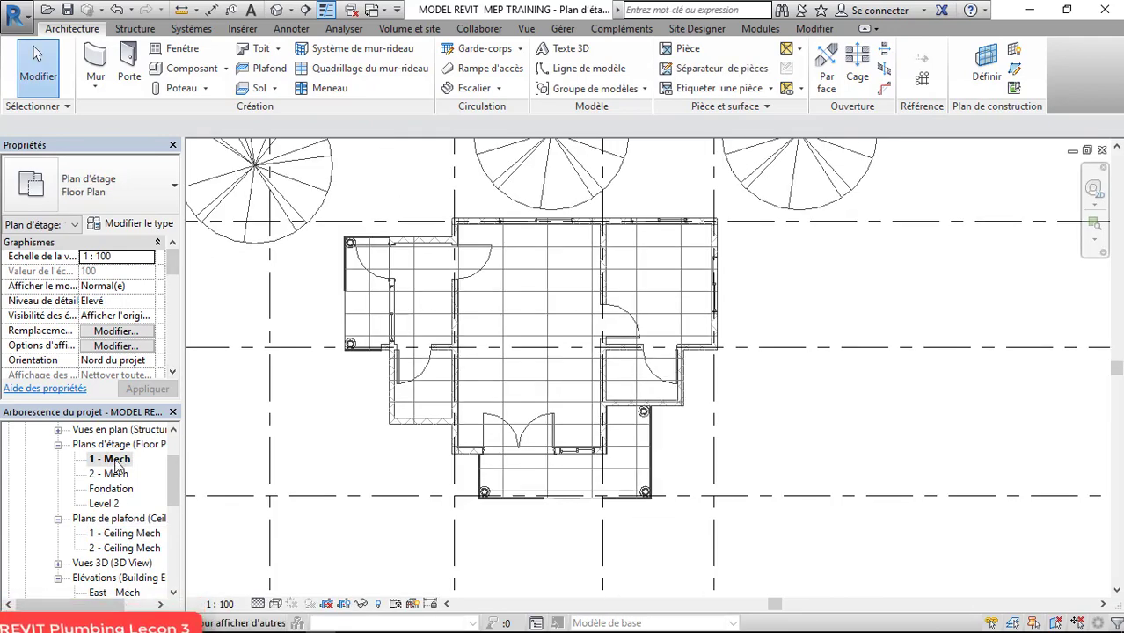
right_click(117, 464)
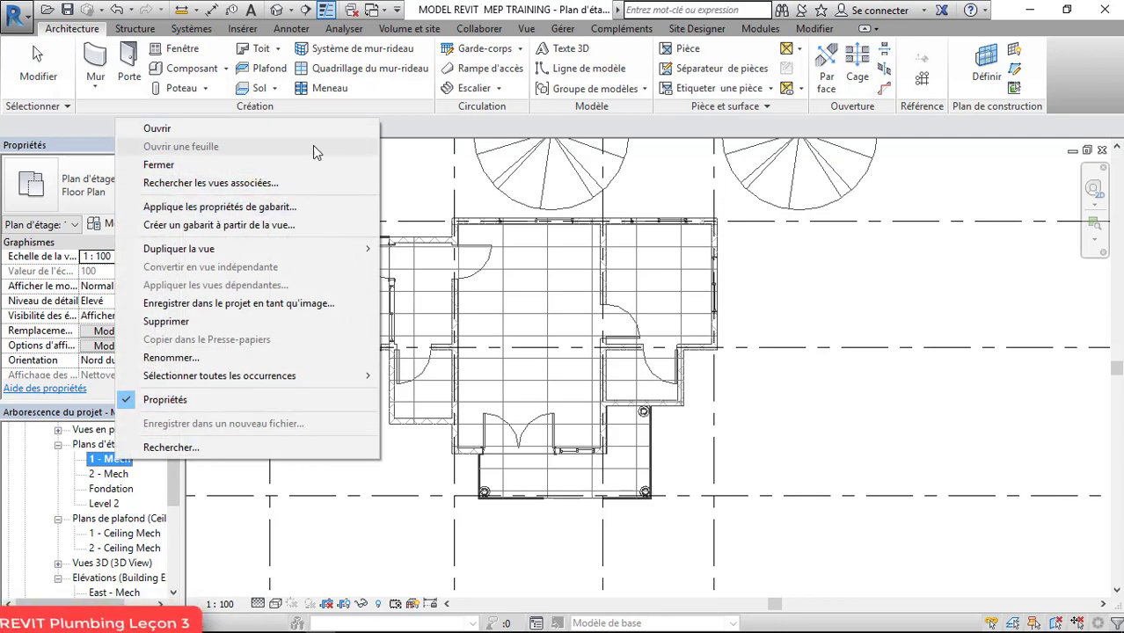
mouse_move(259, 254)
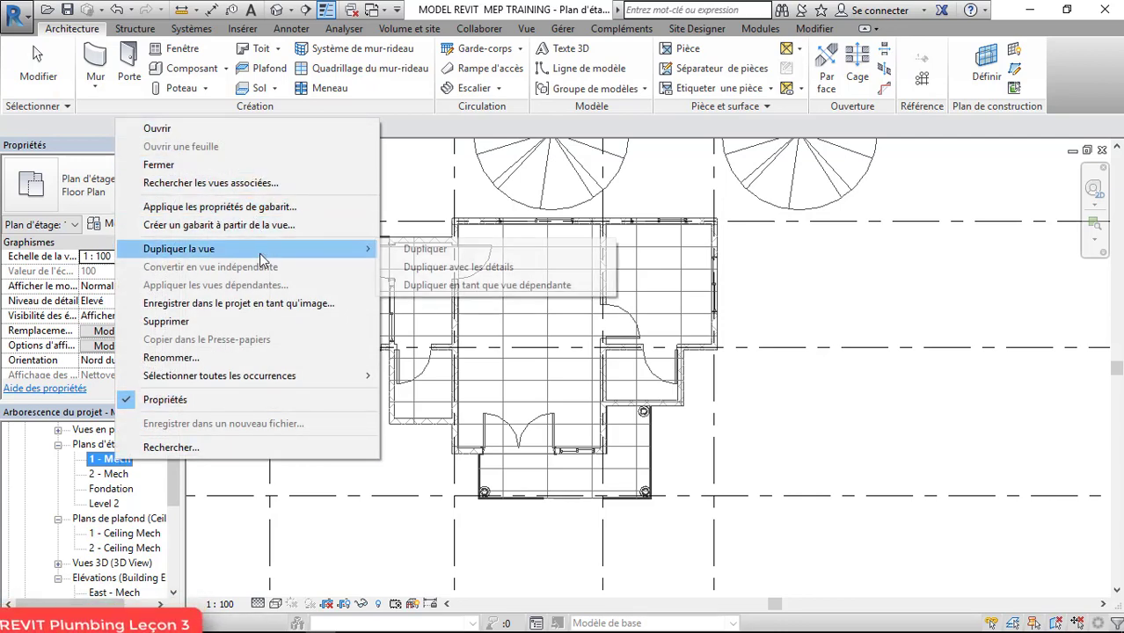
left_click(444, 252)
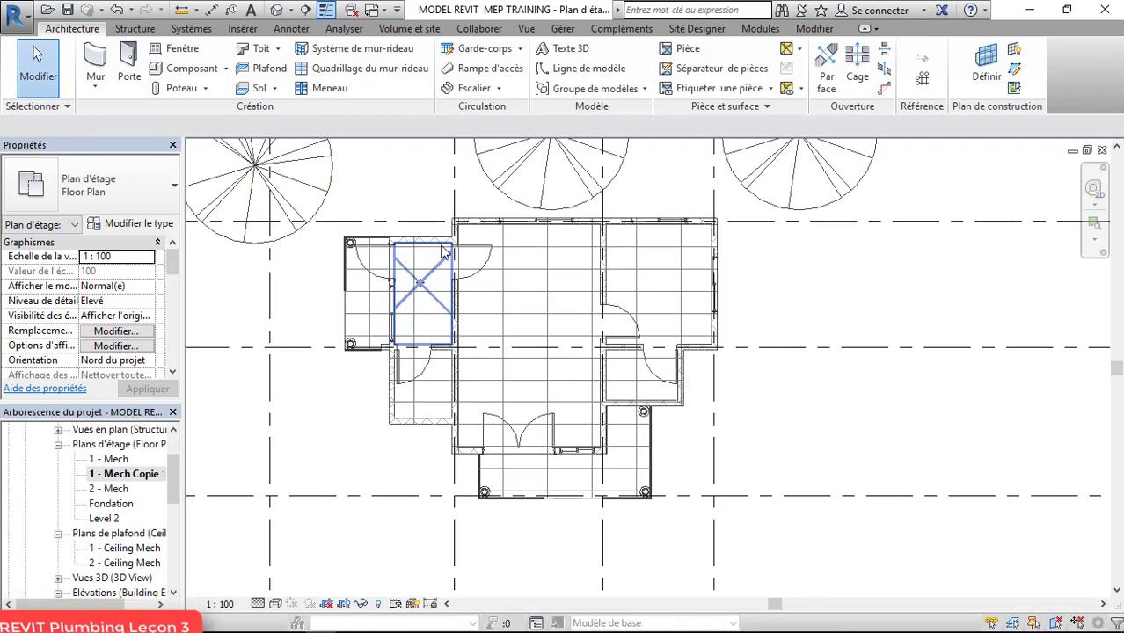
Step: Rename the duplicated Mech floor plan view as 1 - Plumbing
right_click(134, 482)
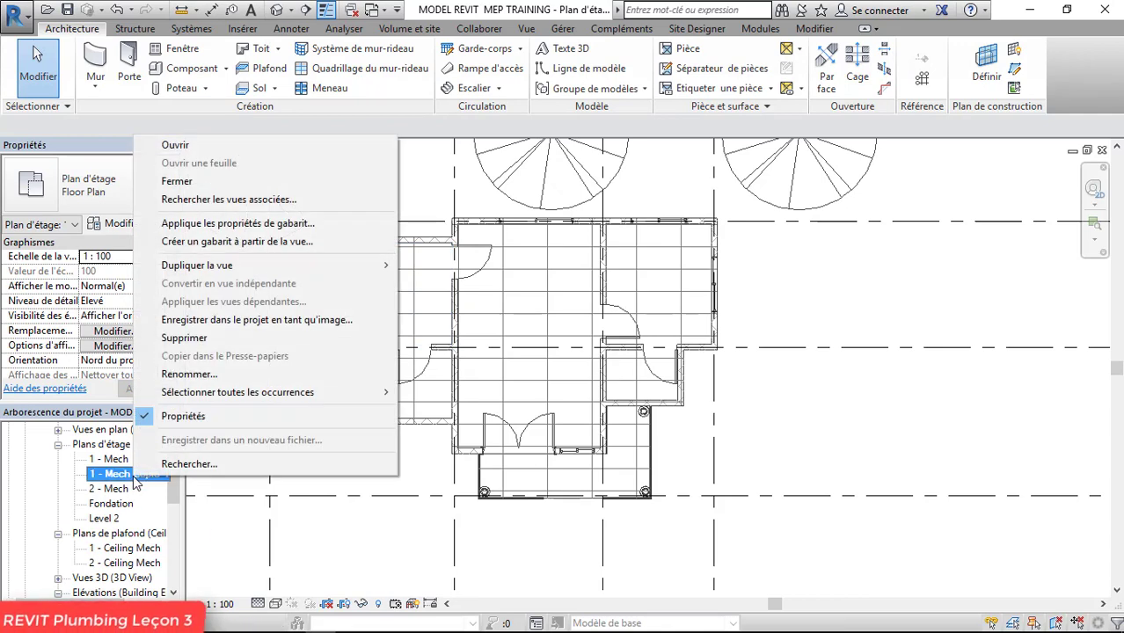
left_click(249, 380)
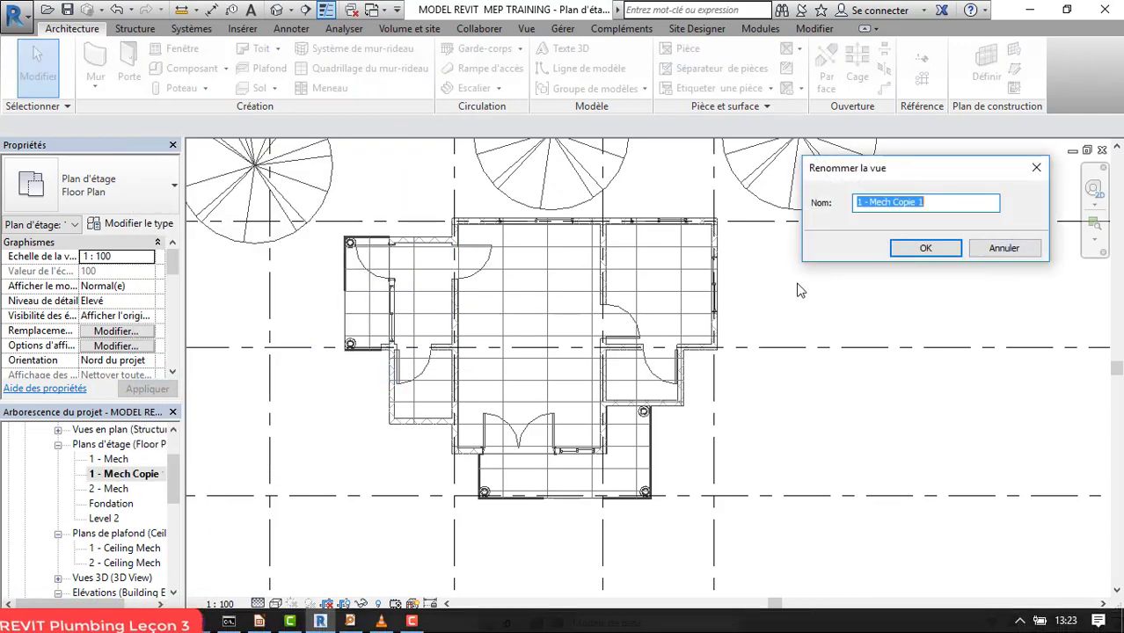
left_click_drag(936, 201, 879, 203)
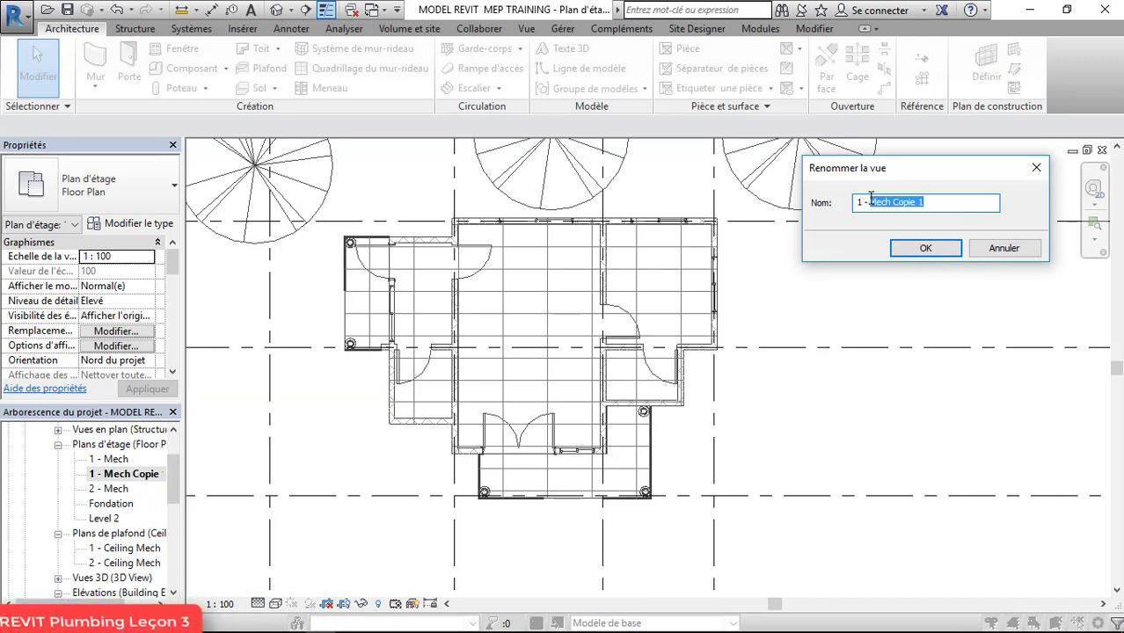
type("Plumbing")
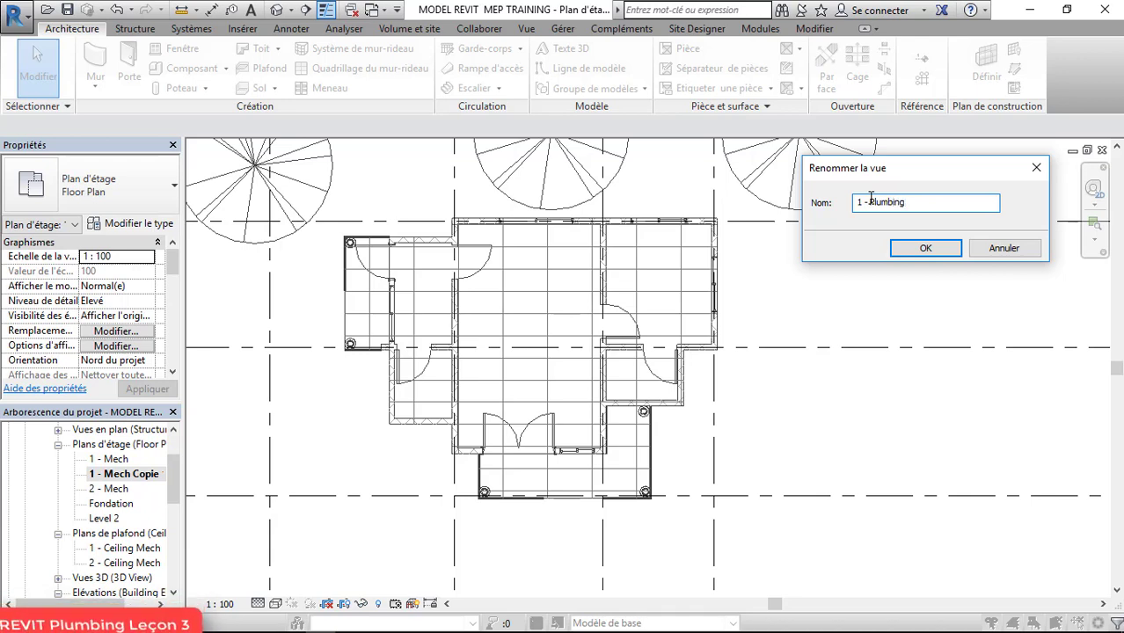
left_click(953, 251)
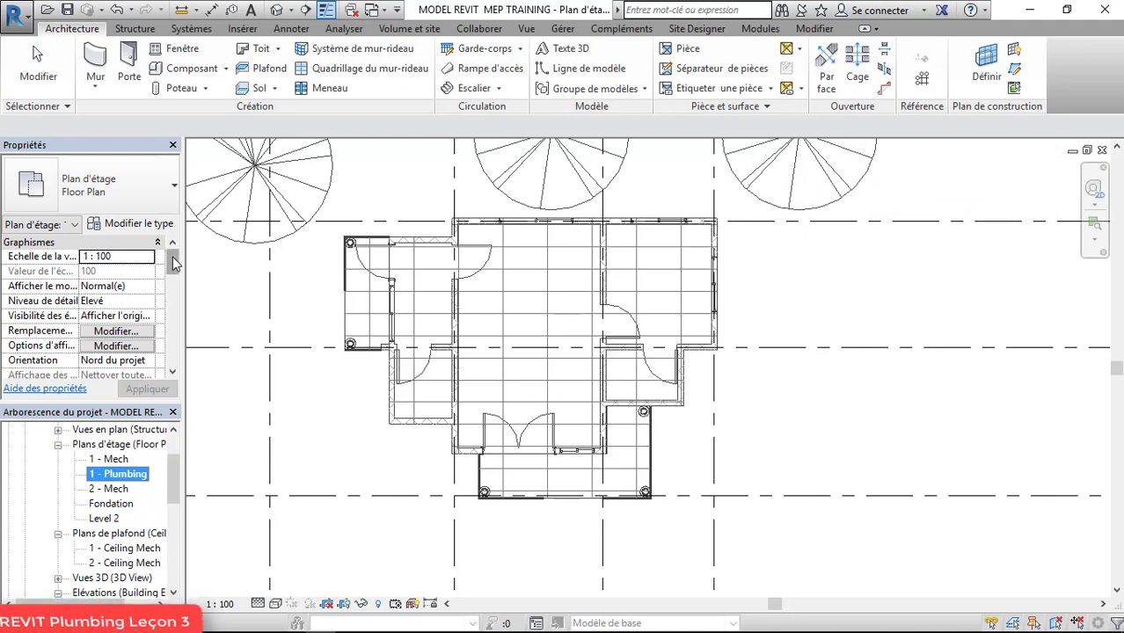
Step: Set the Sub-Discipline of the 1 - Plumbing view to Plumbing and apply the change
left_click_drag(173, 257, 173, 281)
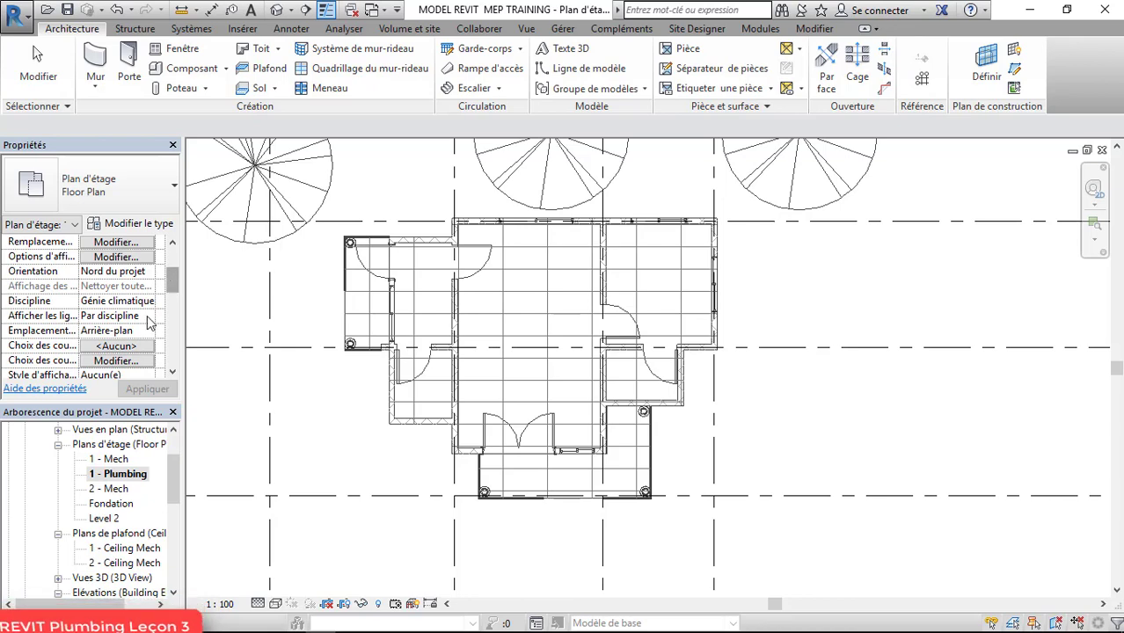
left_click(146, 319)
left_click(153, 293)
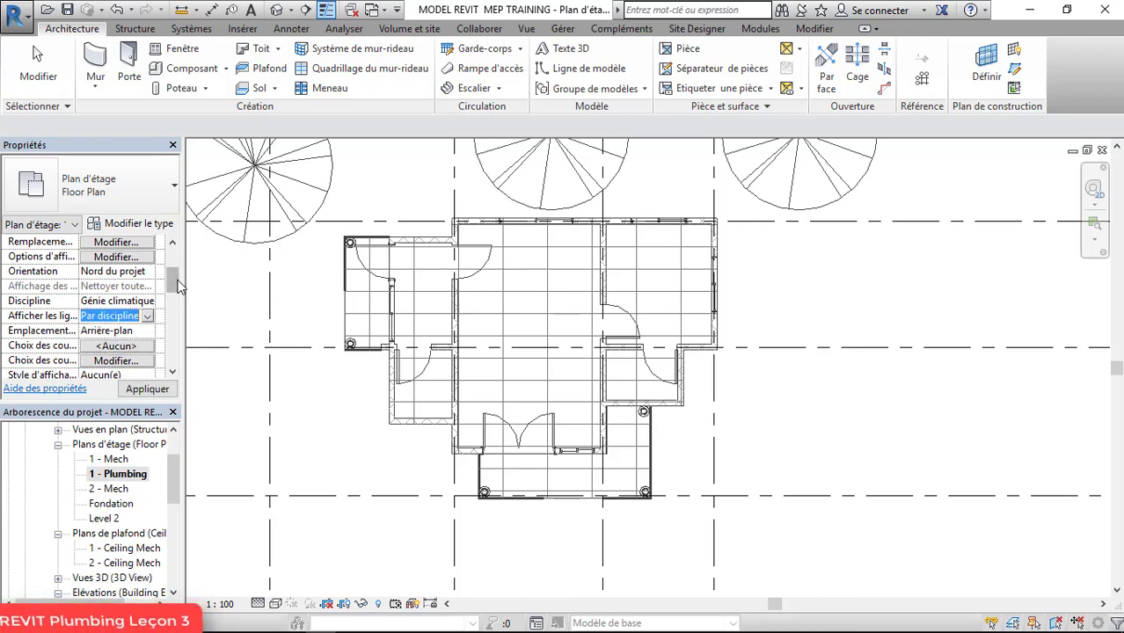
left_click_drag(177, 286, 175, 343)
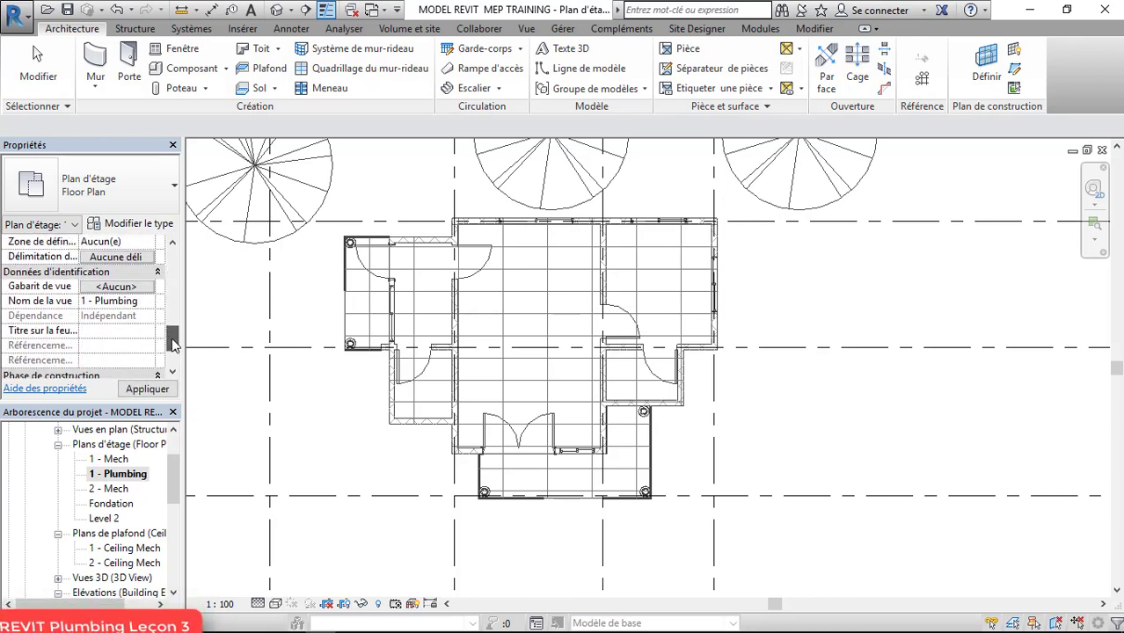
left_click(153, 302)
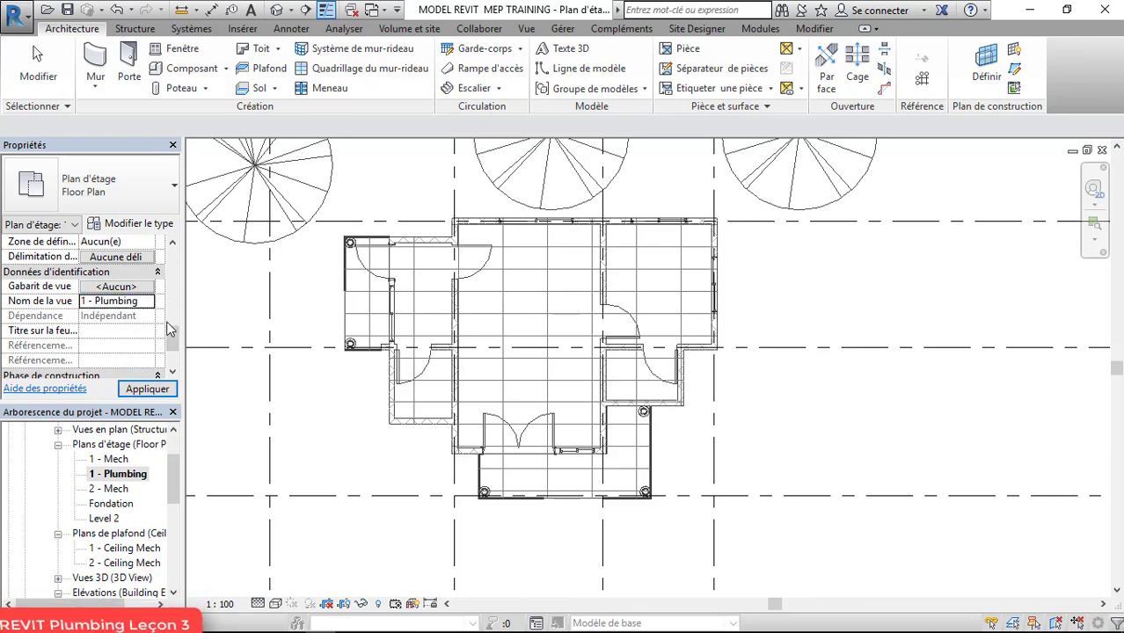
mouse_move(173, 340)
left_mouse_down()
mouse_move(183, 310)
mouse_move(180, 332)
left_mouse_up()
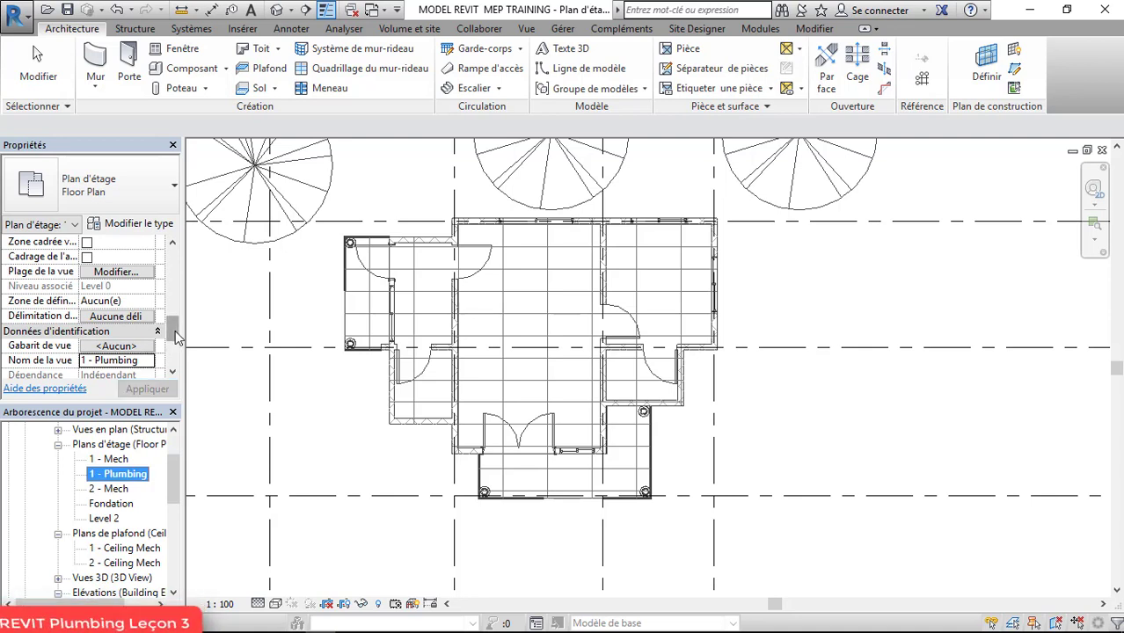
left_click_drag(176, 337, 181, 303)
left_click(145, 301)
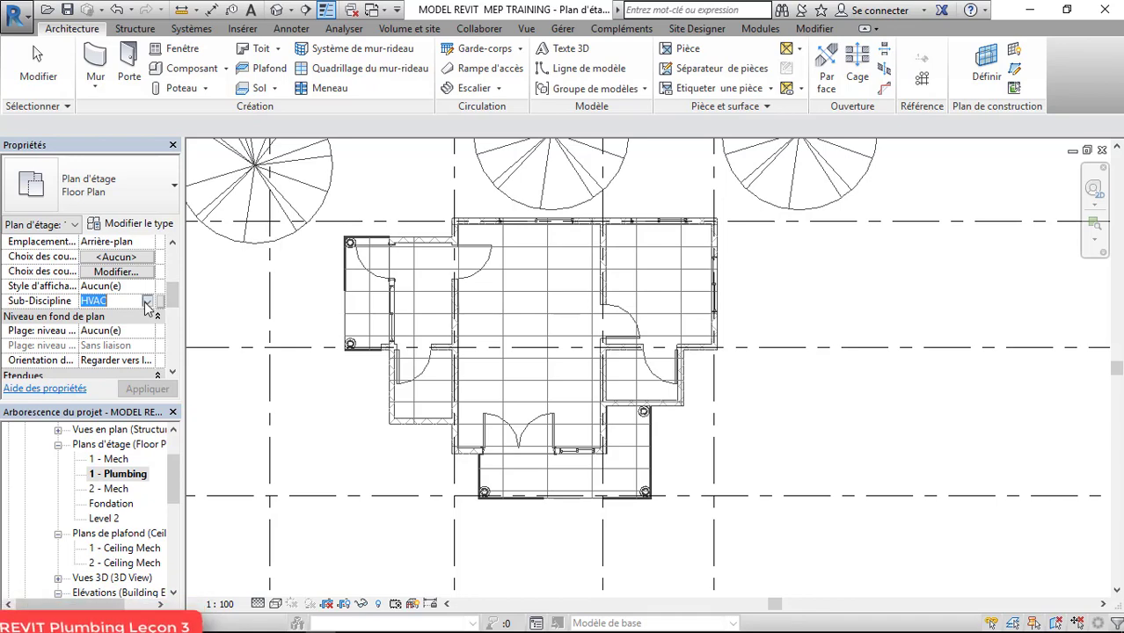
left_click(147, 302)
left_click(101, 341)
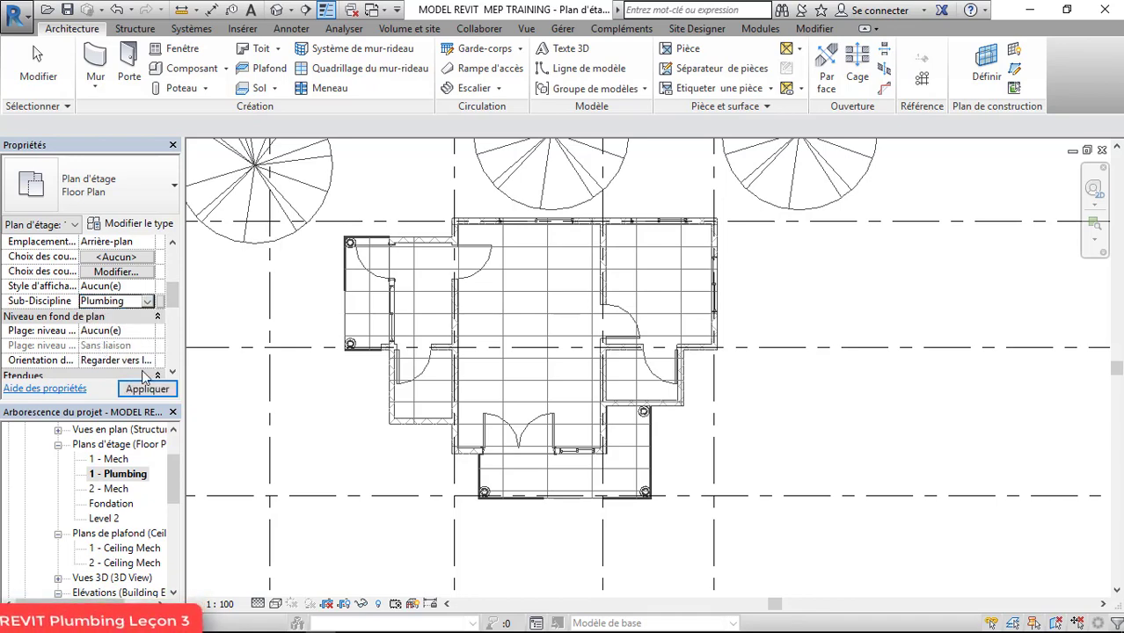
left_click(146, 391)
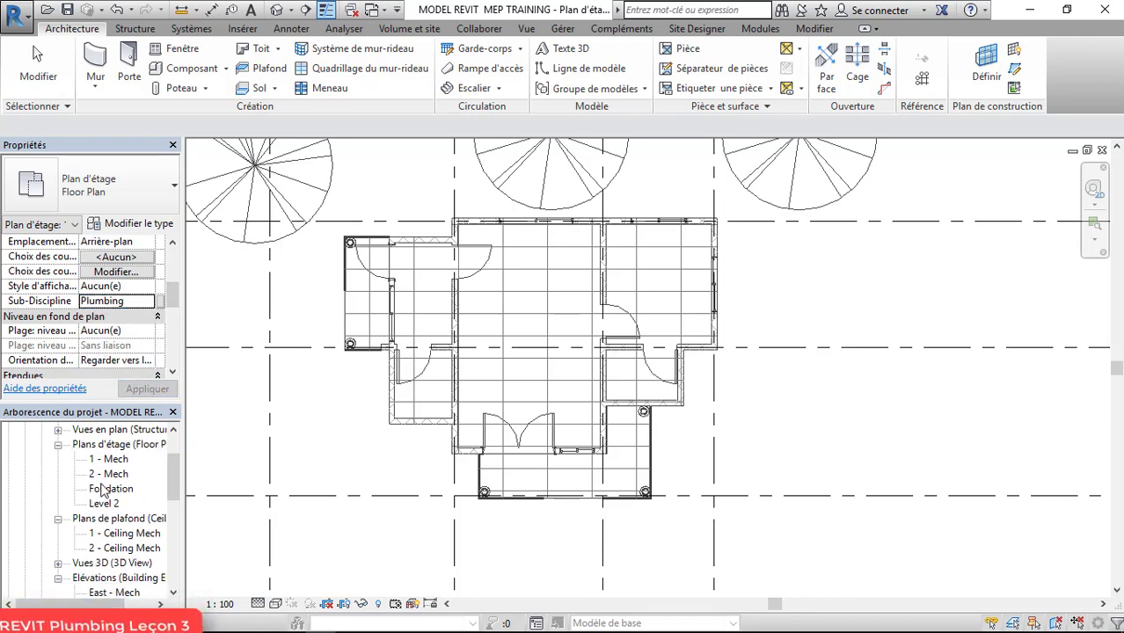
Step: Examine the Plumbing views listed under Génie climatique and Plomberie, including floor plans, 3D views and elevations, and inspect the 1 - Plumbing plan
scroll(140, 498, "down", 1)
scroll(123, 461, "up", 3)
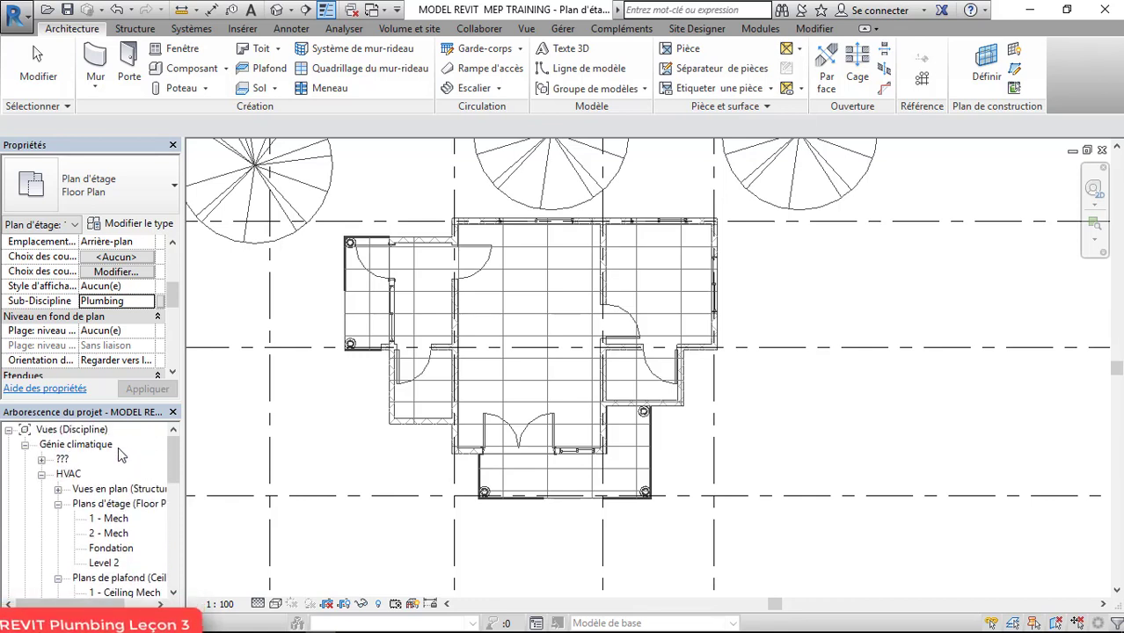
left_click(43, 475)
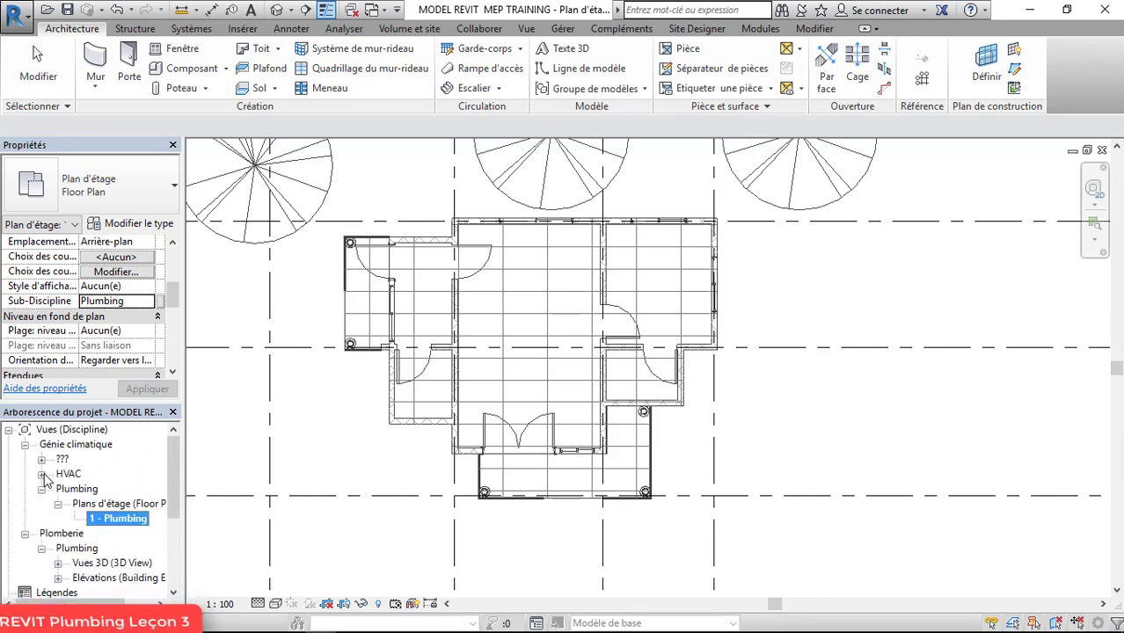
left_click(26, 445)
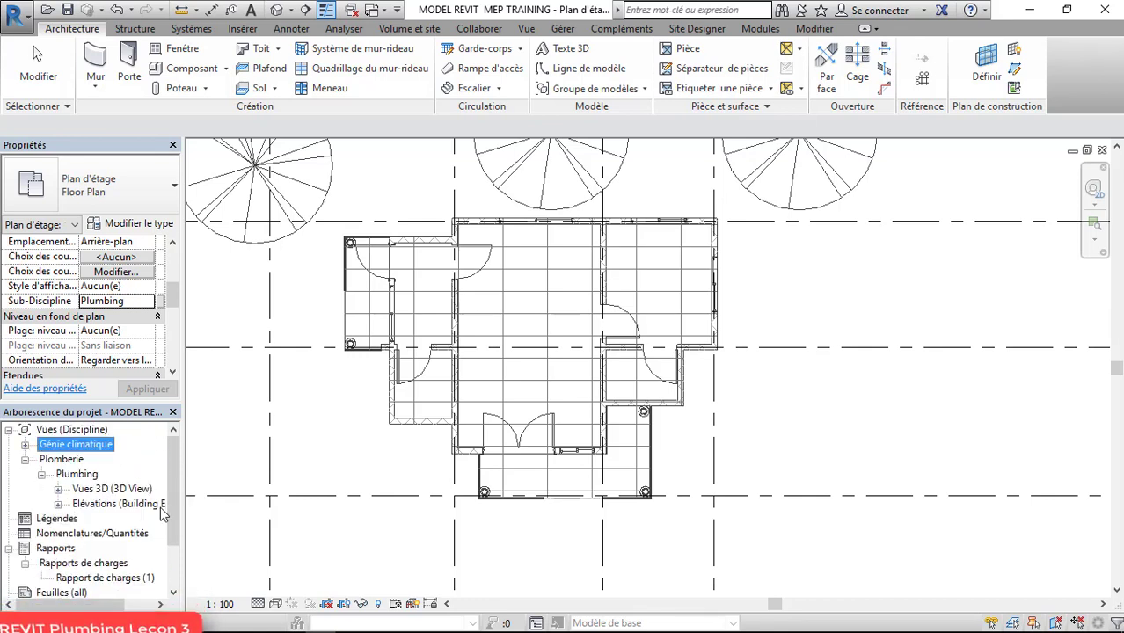
left_click(58, 490)
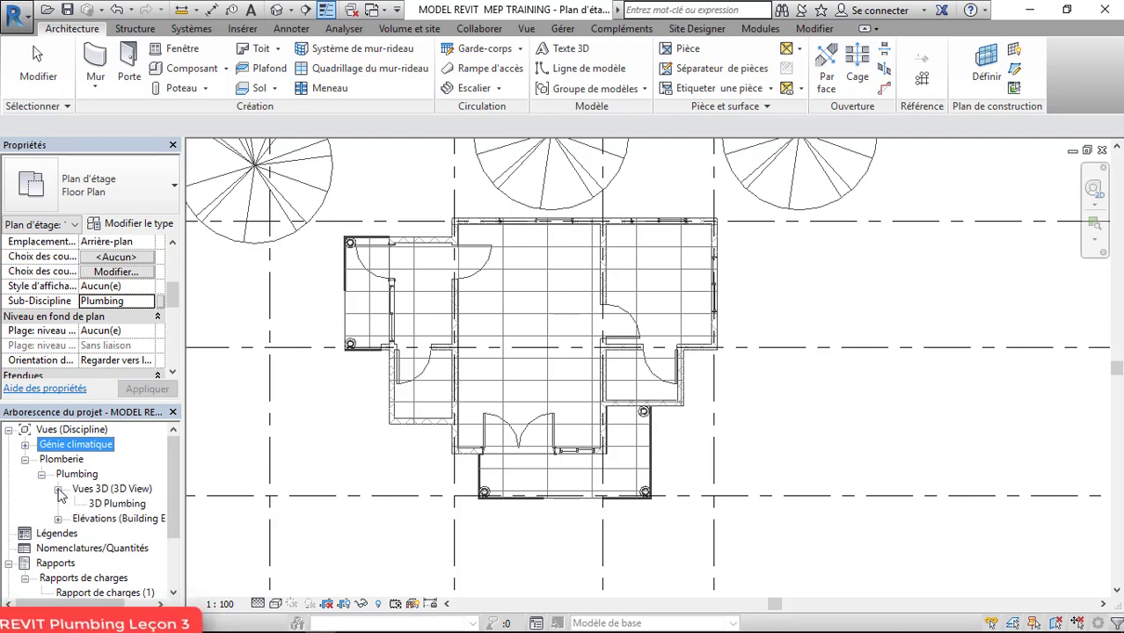
left_click(58, 520)
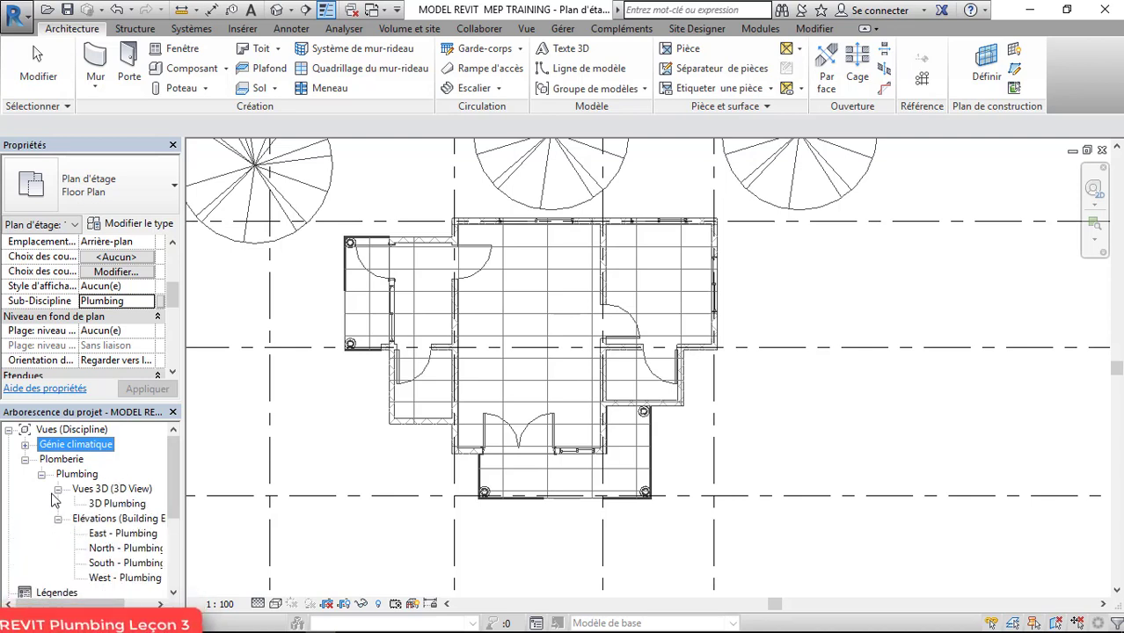
scroll(110, 492, "down", 1)
scroll(116, 500, "up", 1)
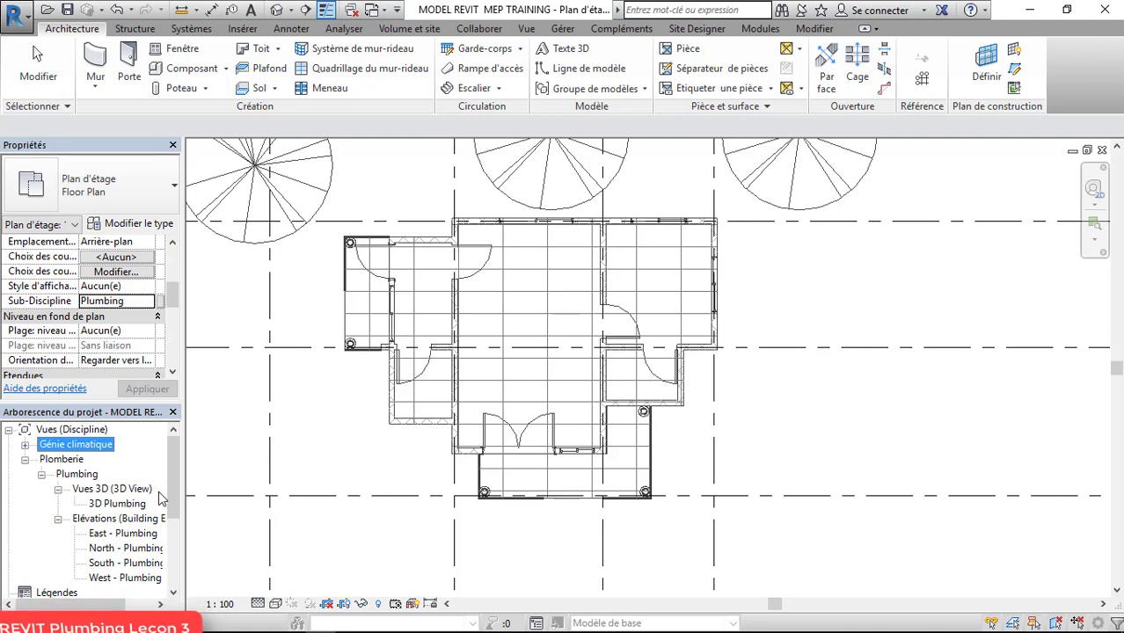
left_click(25, 446)
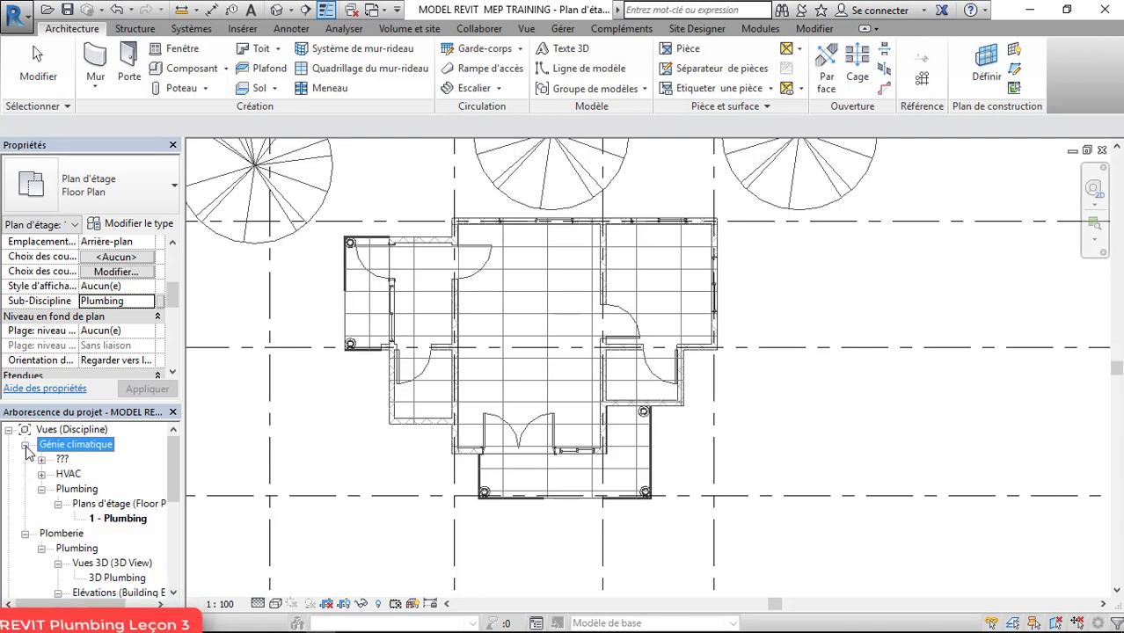
scroll(127, 527, "down", 1)
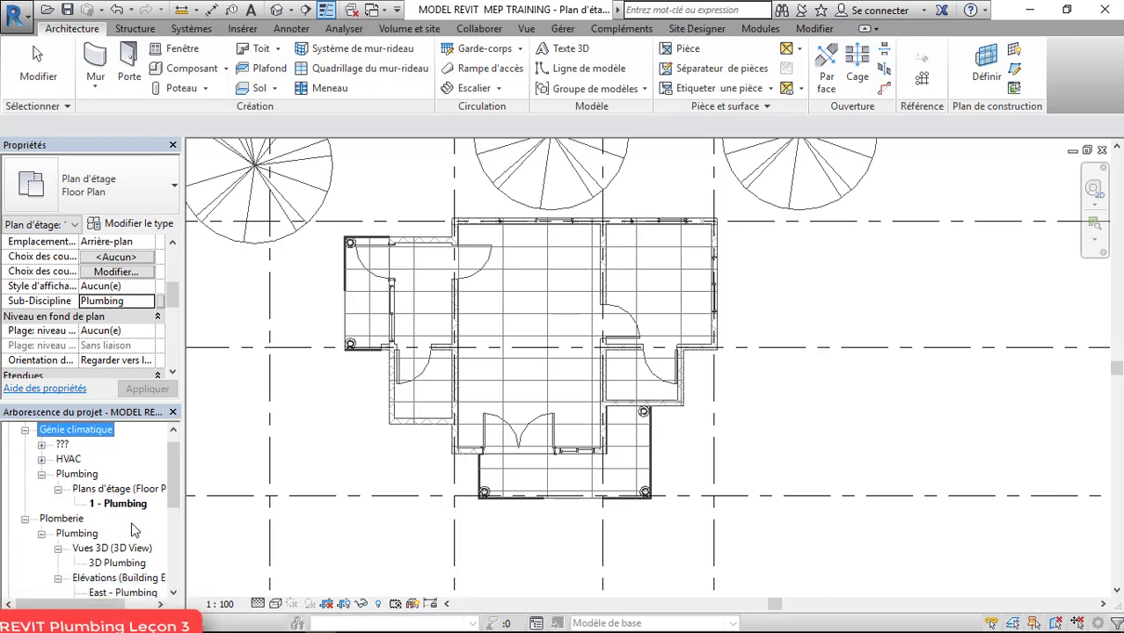
scroll(174, 459, "down", 1)
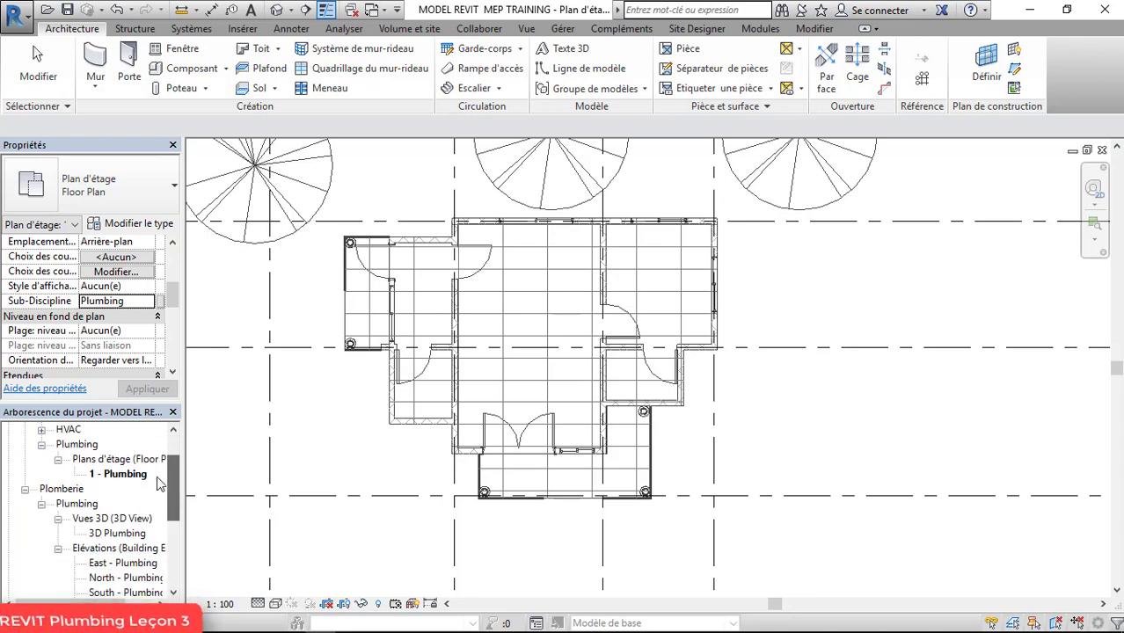
scroll(644, 279, "down", 2)
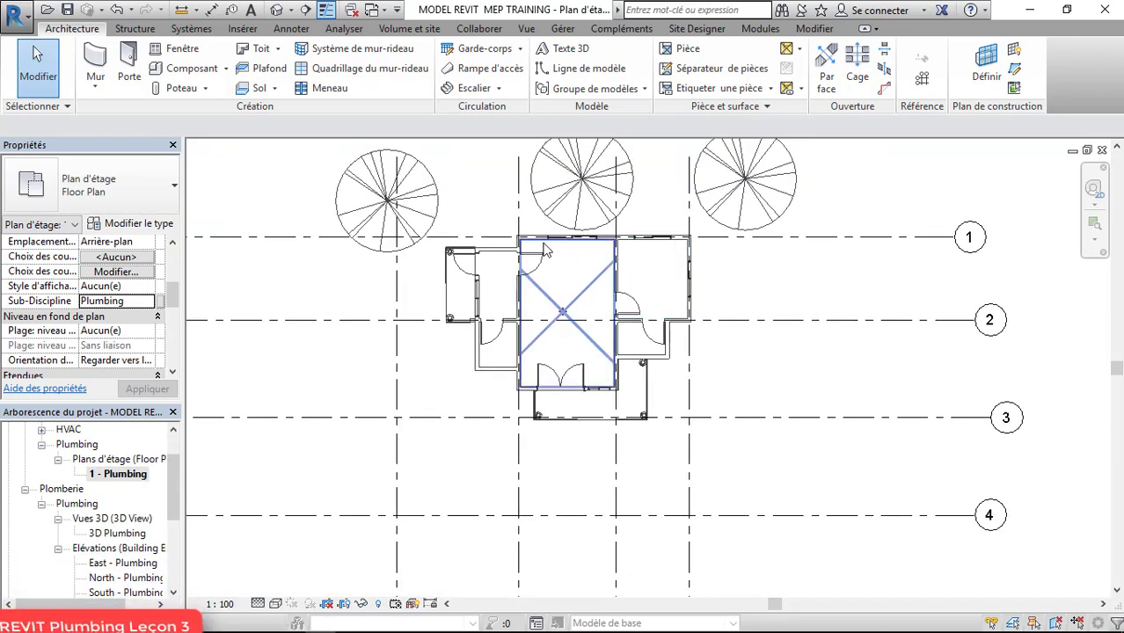
scroll(544, 251, "up", 3)
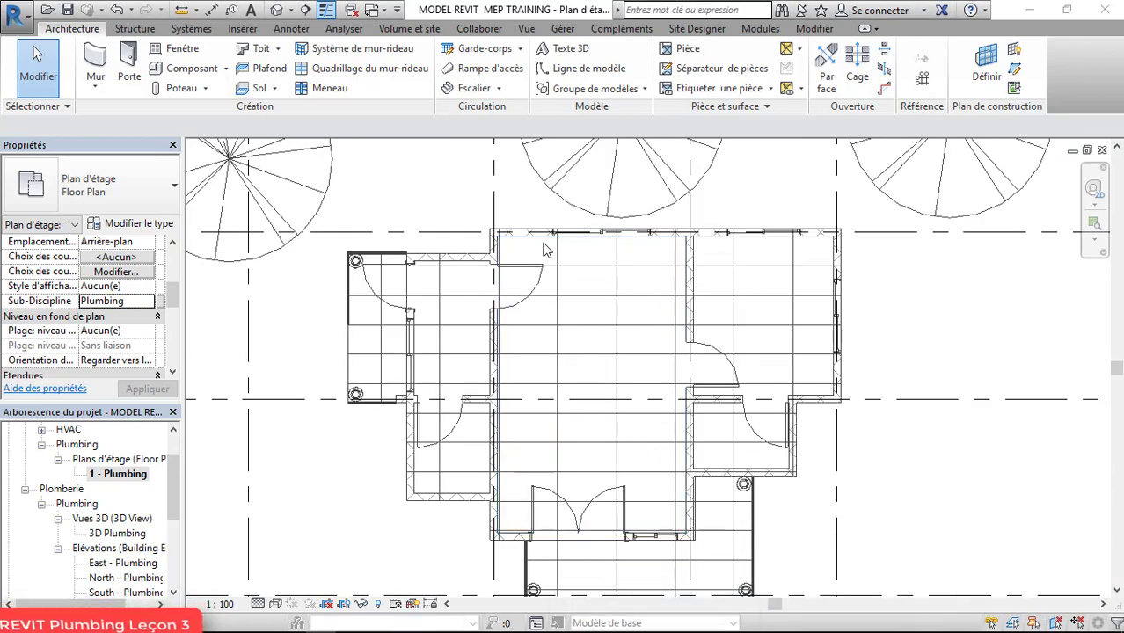
Step: Examine the 1 - Plumbing floor plan closely around the small room next to the porch
scroll(599, 251, "down", 1)
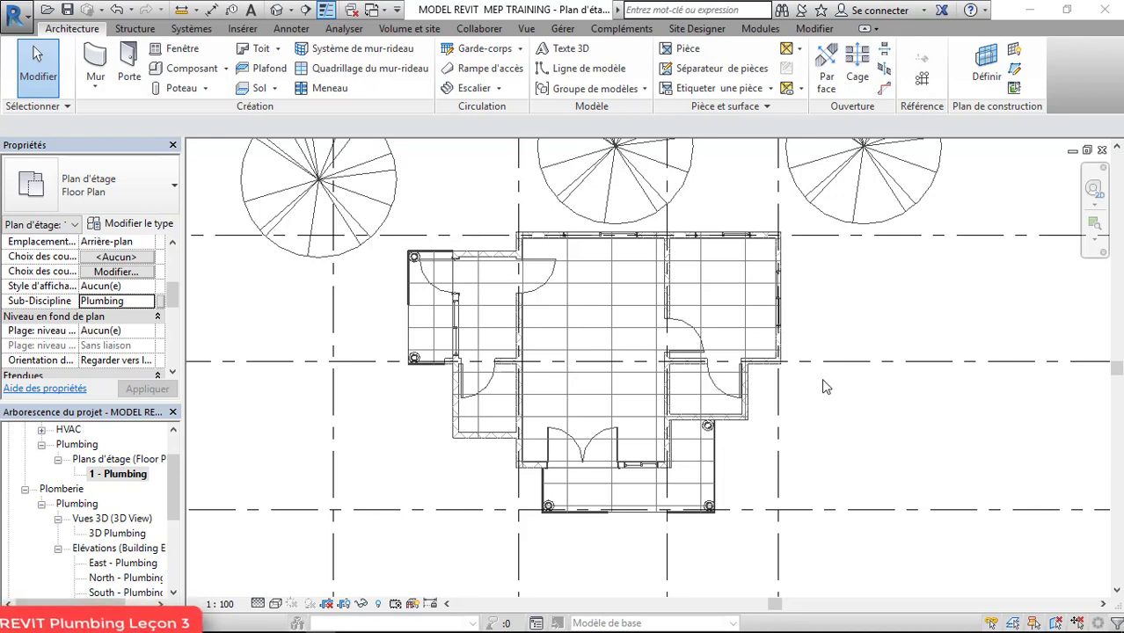
scroll(821, 387, "up", 2)
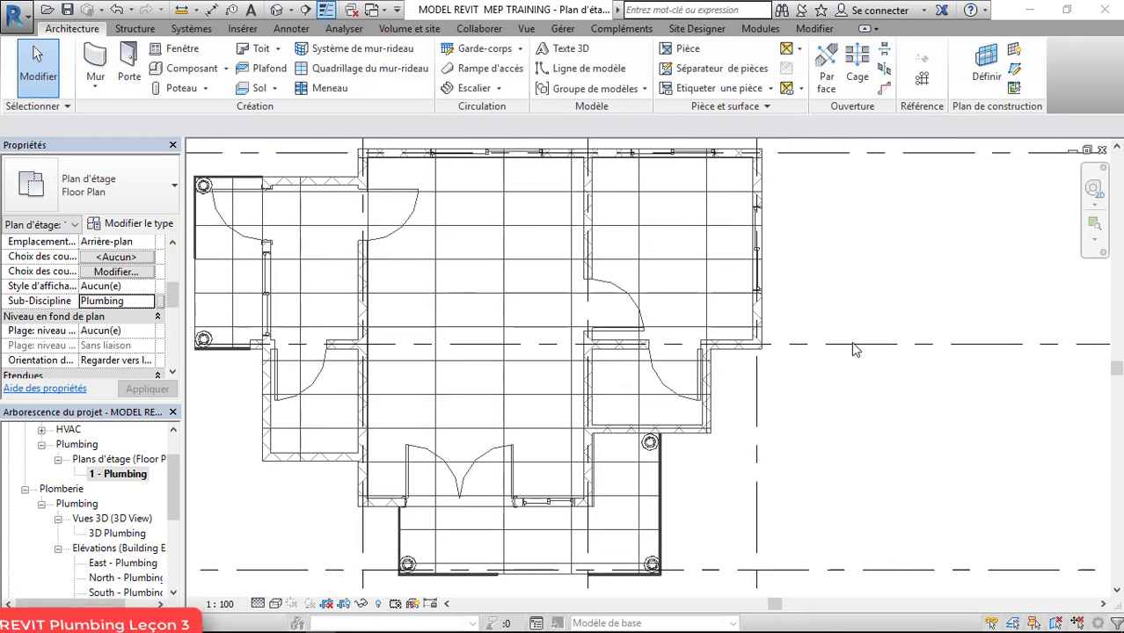
scroll(709, 424, "up", 1)
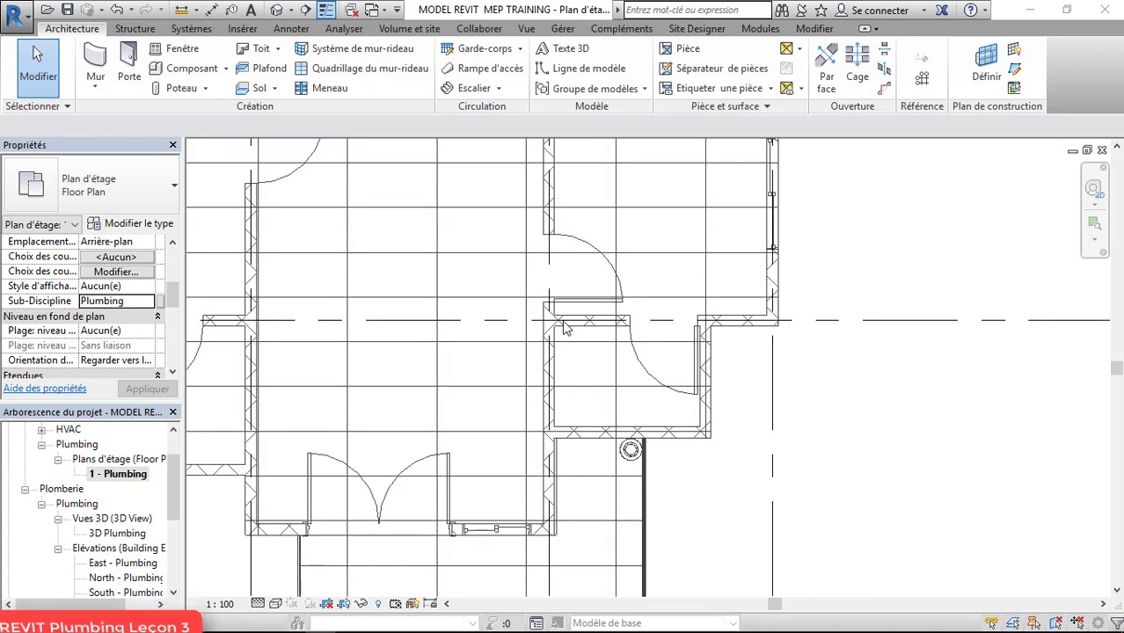
scroll(565, 328, "down", 1)
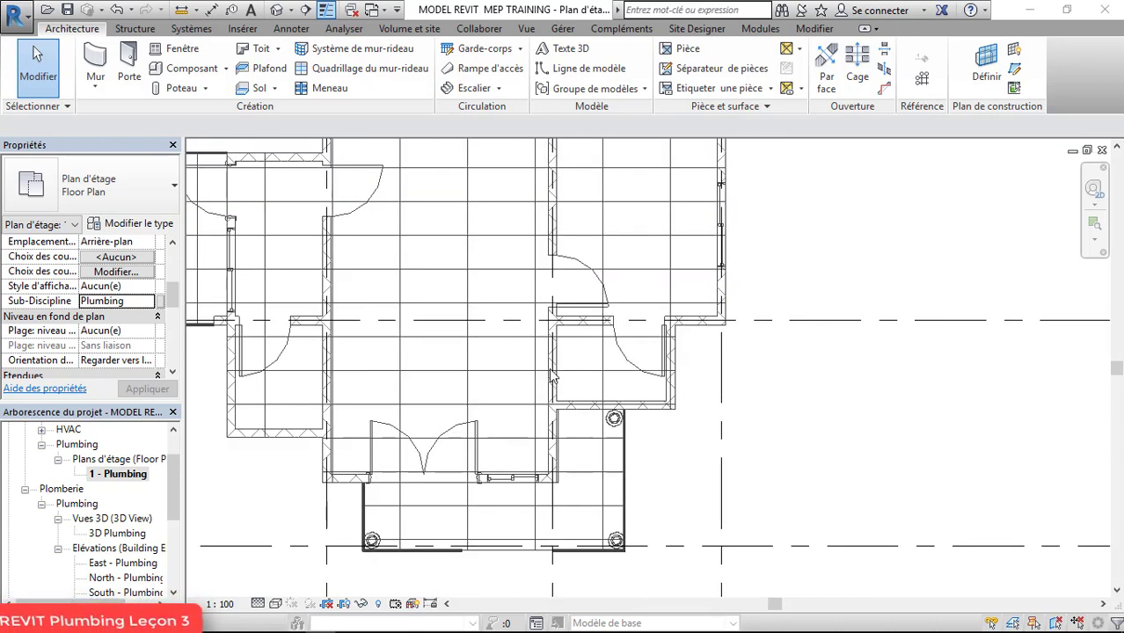
scroll(551, 371, "up", 1)
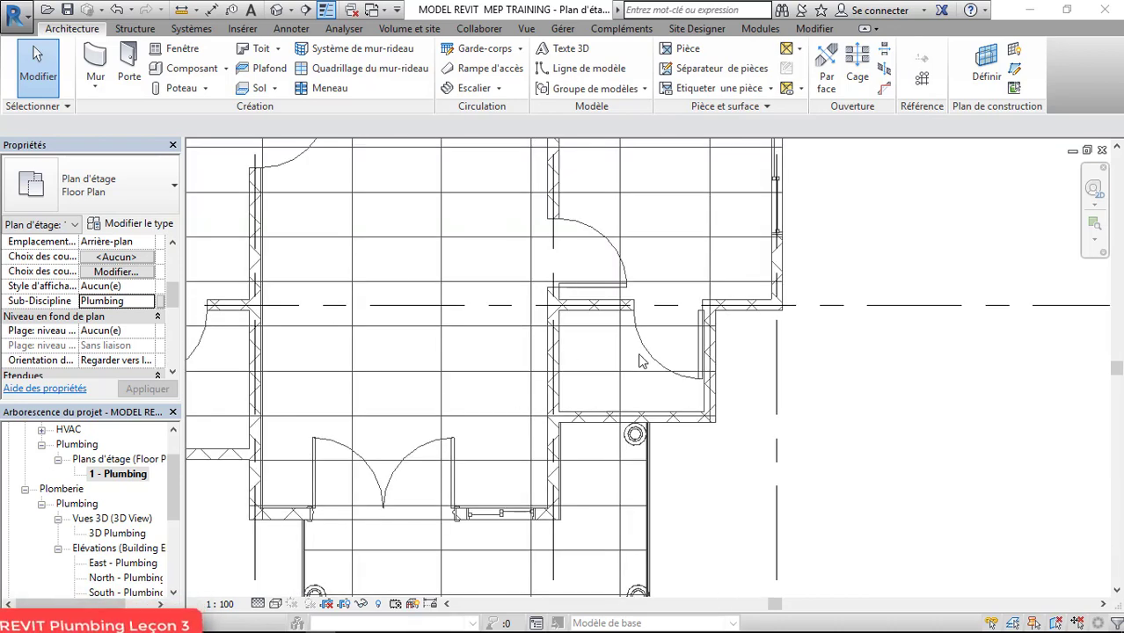
scroll(580, 441, "down", 1)
scroll(684, 387, "up", 2)
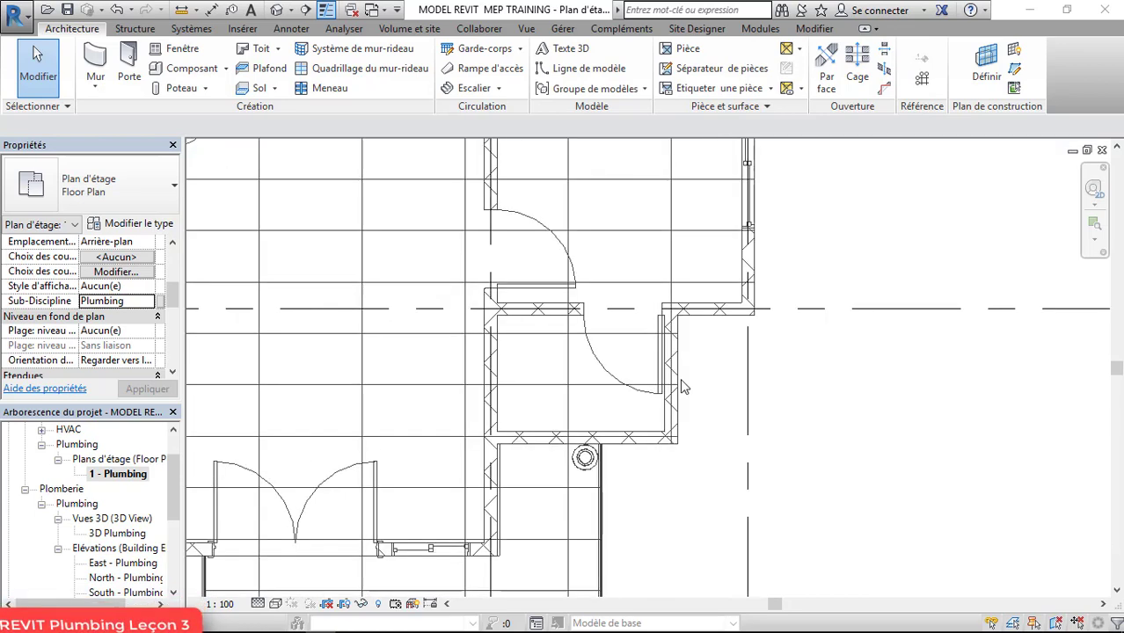
scroll(695, 361, "down", 2)
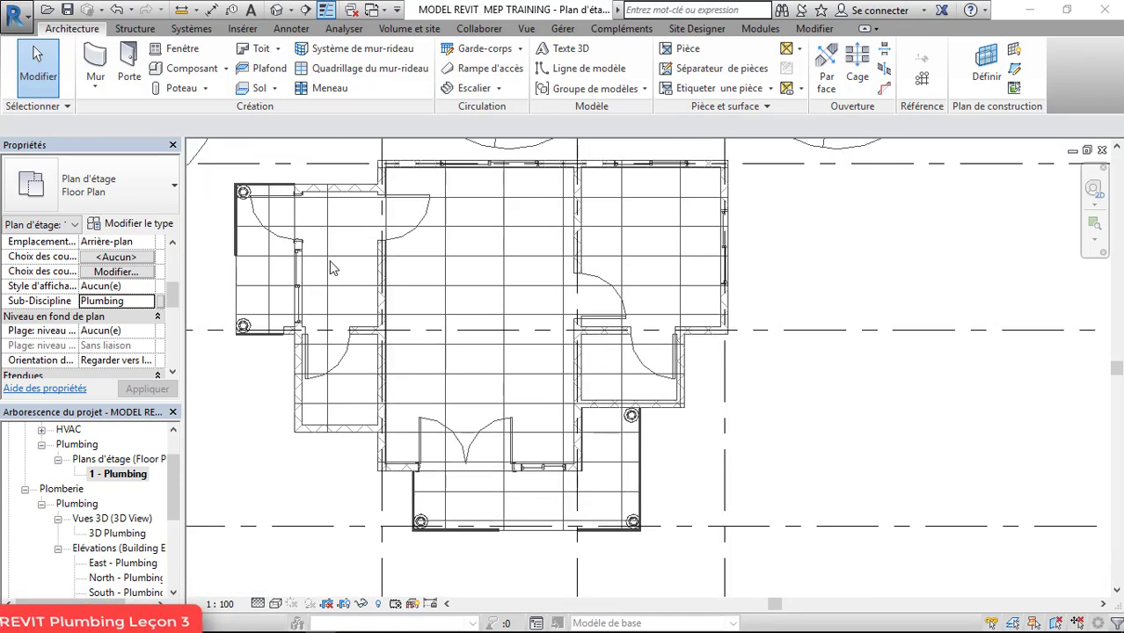
scroll(721, 365, "up", 2)
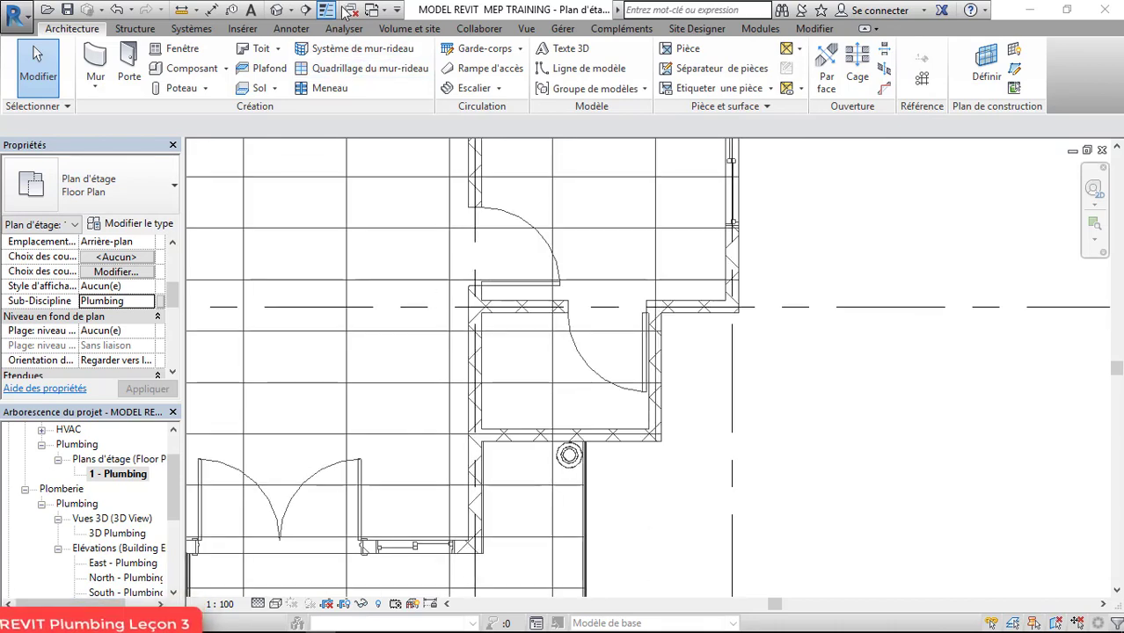
Step: Try a rectangular callout (Repère) around the small room at grids C and 2, and open its view
left_click(526, 28)
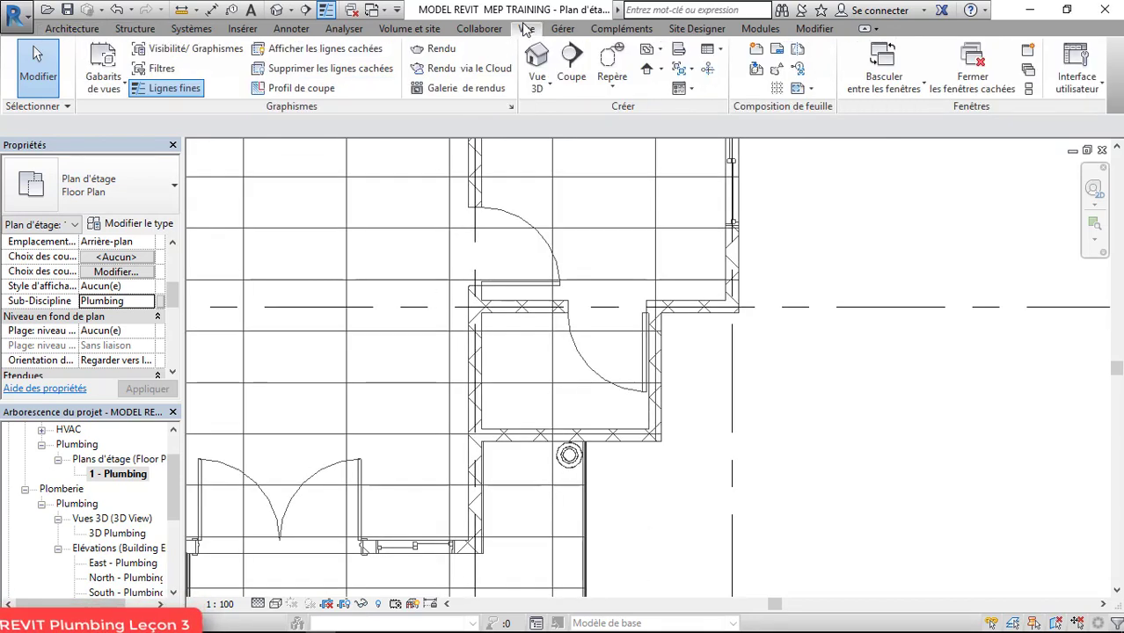
left_click(612, 86)
left_click(607, 137)
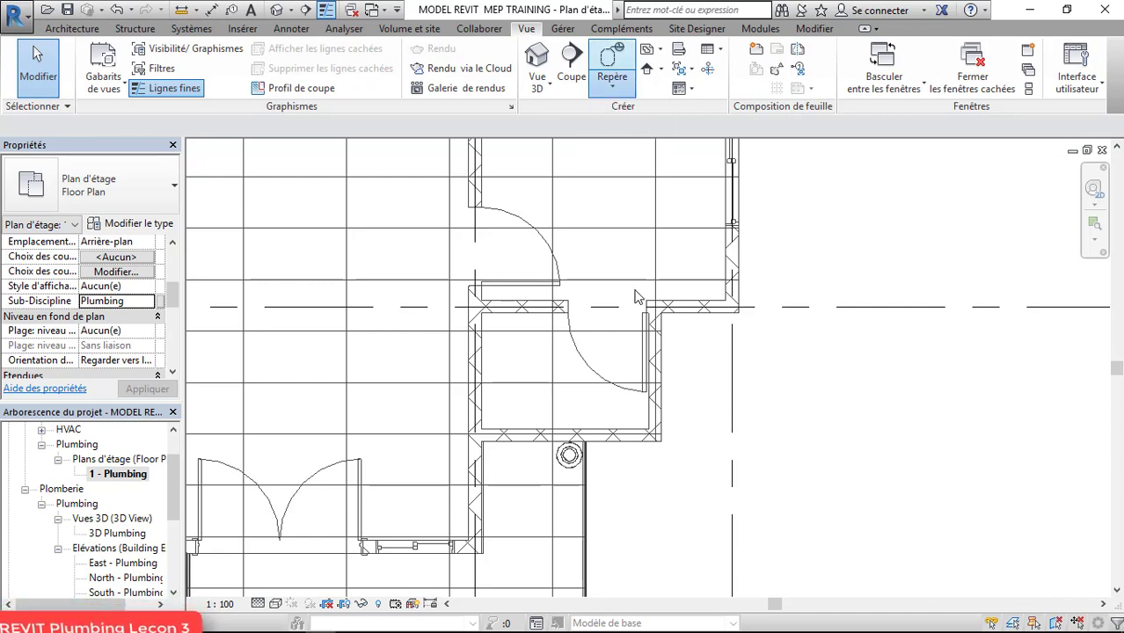
scroll(550, 303, "down", 1)
scroll(550, 304, "down", 1)
left_click_drag(440, 264, 661, 413)
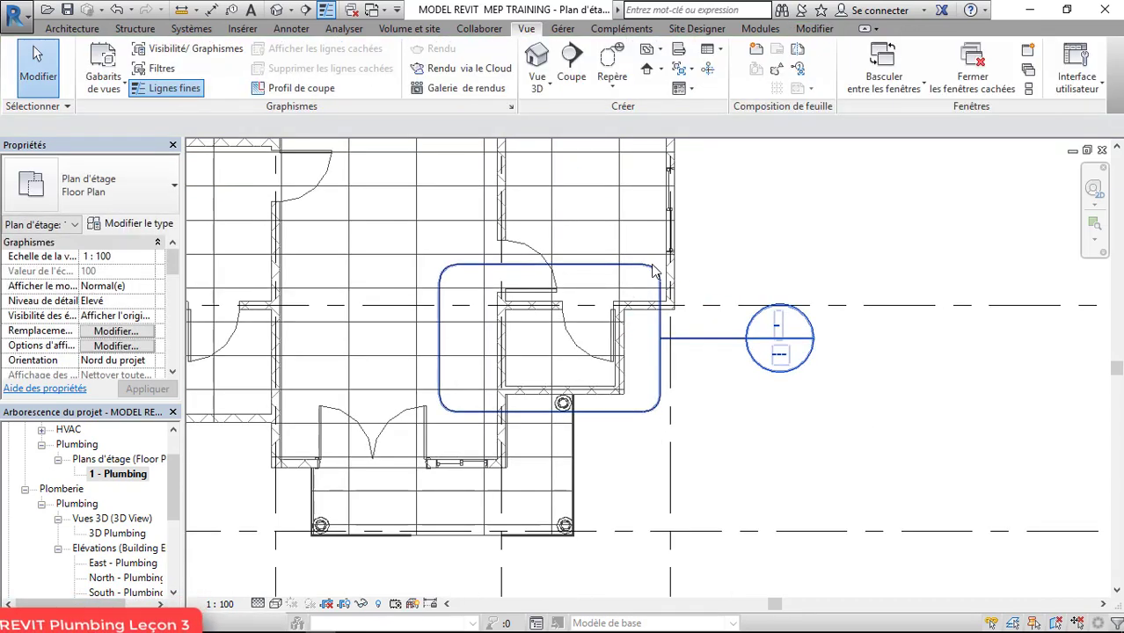
right_click(664, 346)
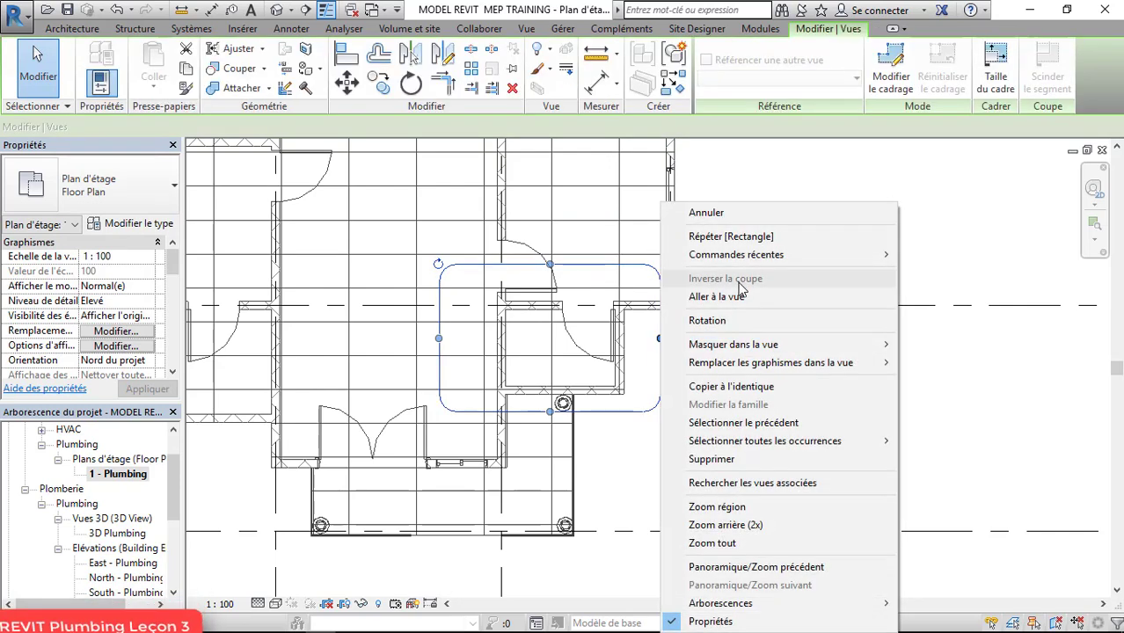
left_click(740, 299)
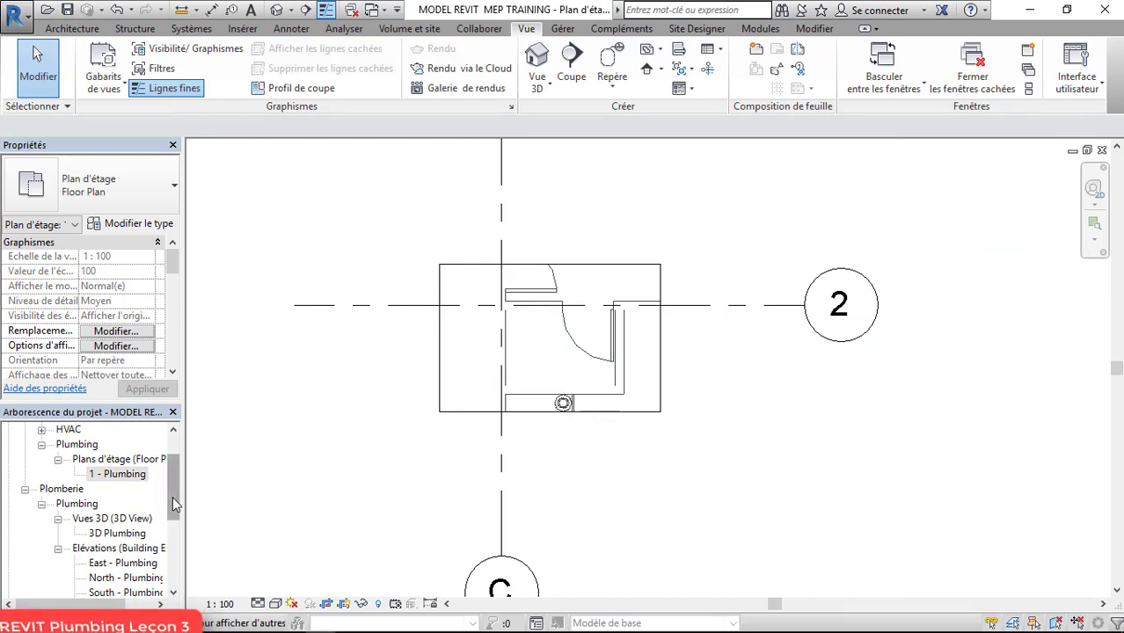
Step: Rename the new callout view under the HVAC floor plans as 1 - Plumbing Detail
scroll(173, 498, "up", 1)
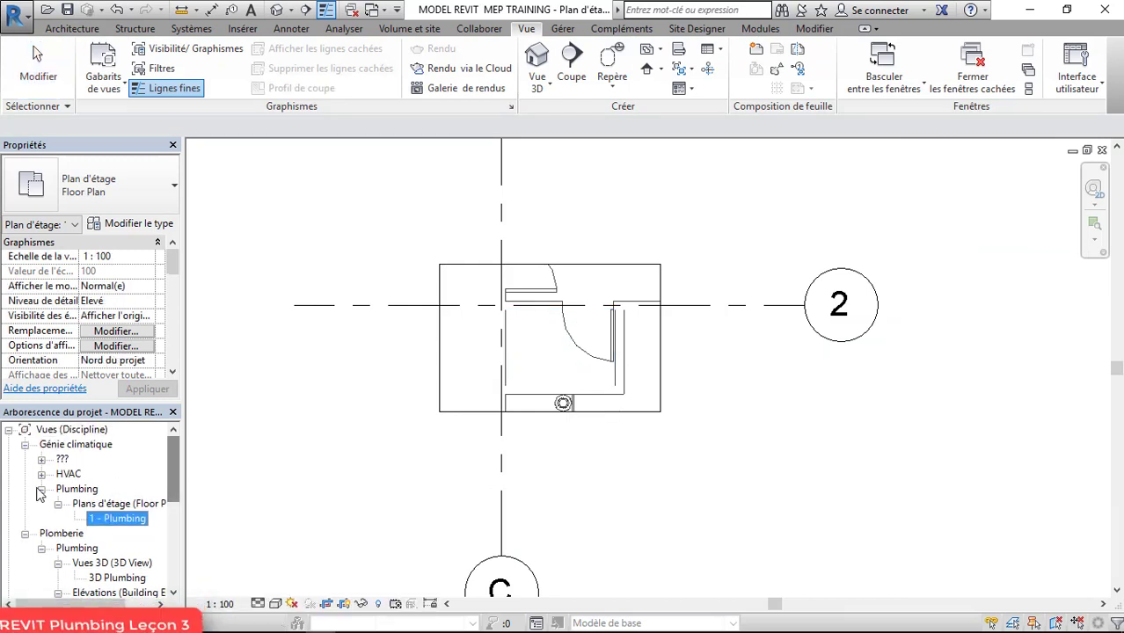
left_click(132, 489)
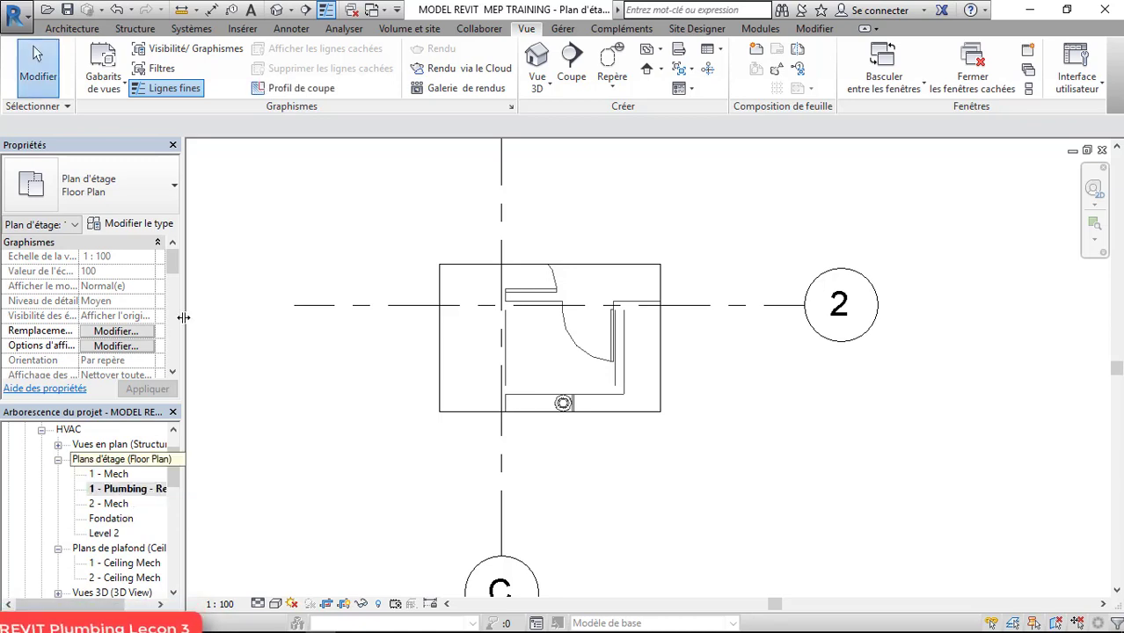
left_click_drag(174, 273, 169, 348)
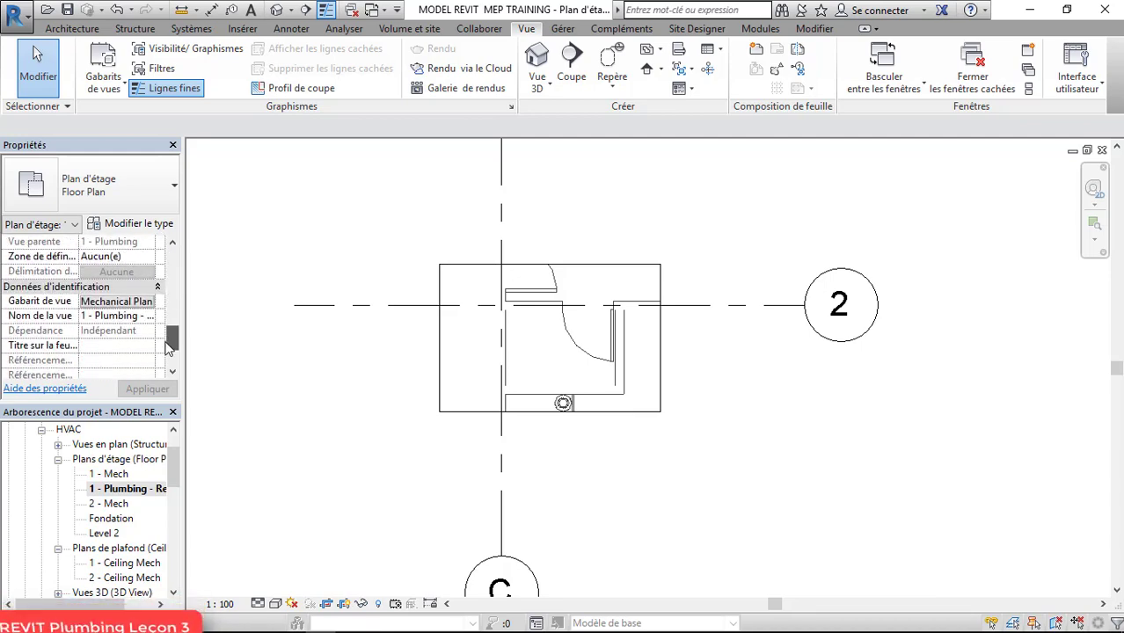
left_click(150, 317)
left_click(151, 318)
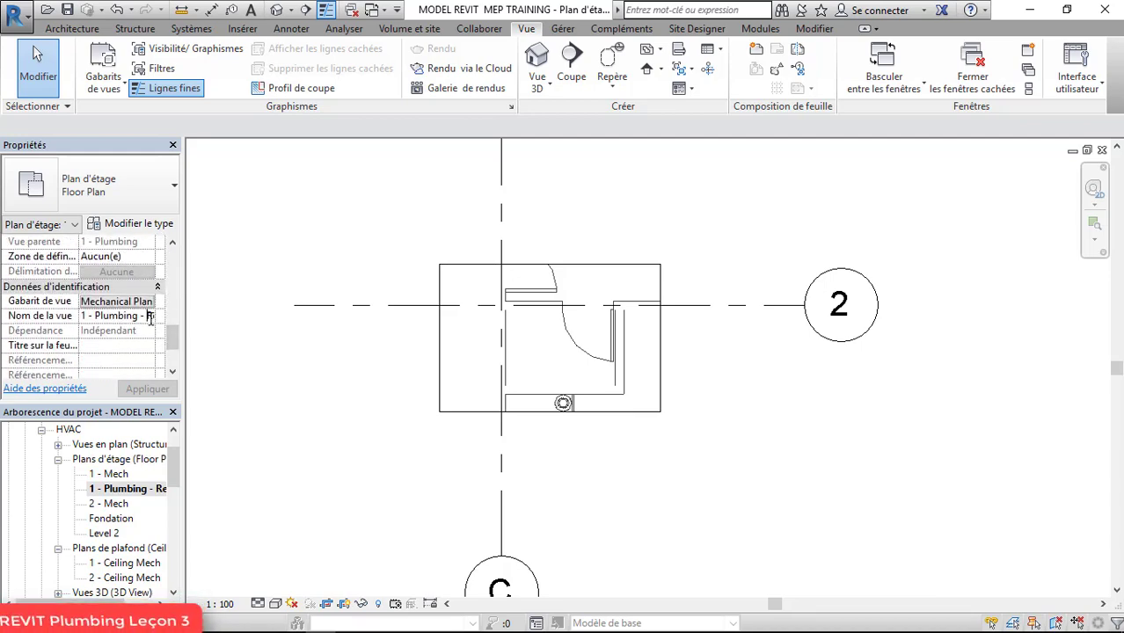
left_click_drag(169, 336, 179, 258)
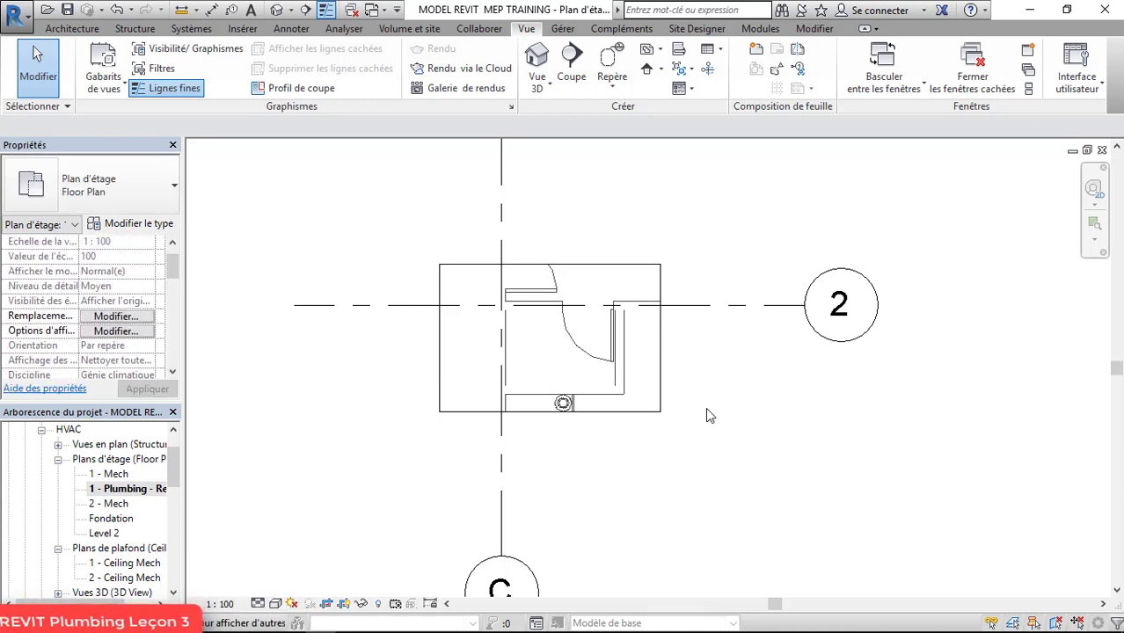
right_click(145, 489)
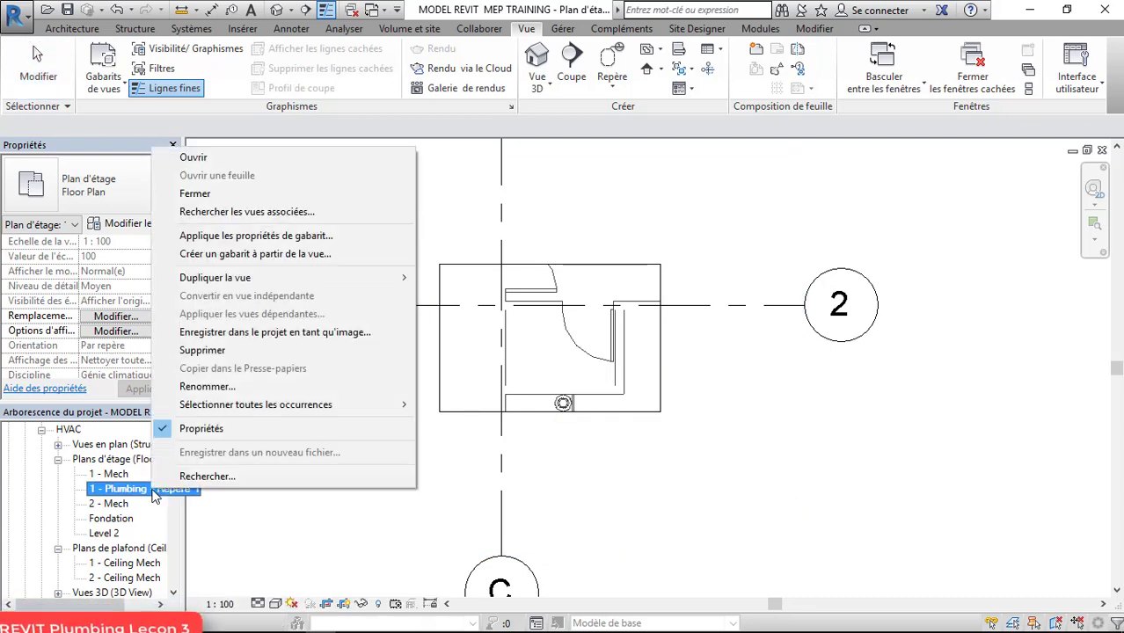
left_click(250, 386)
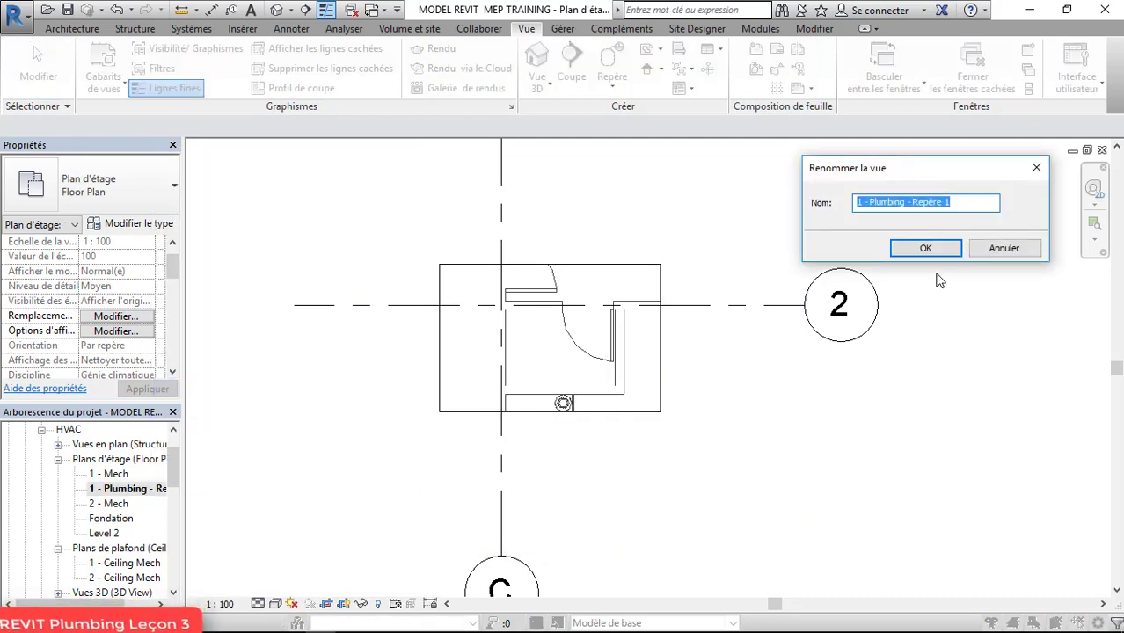
left_click_drag(962, 204, 909, 203)
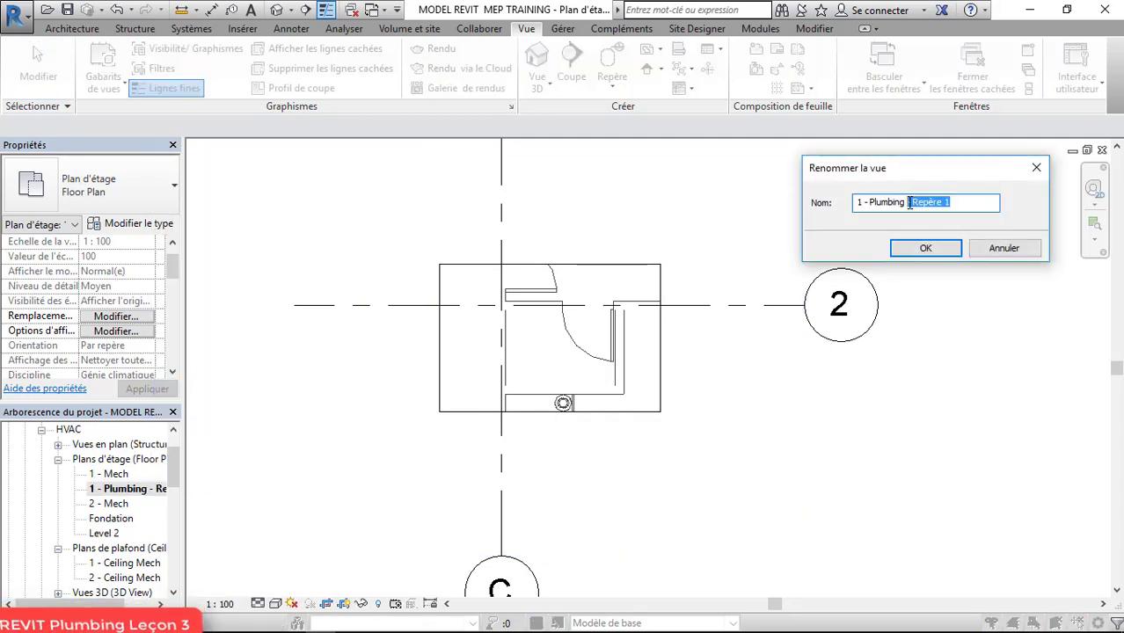
key("BackSpace")
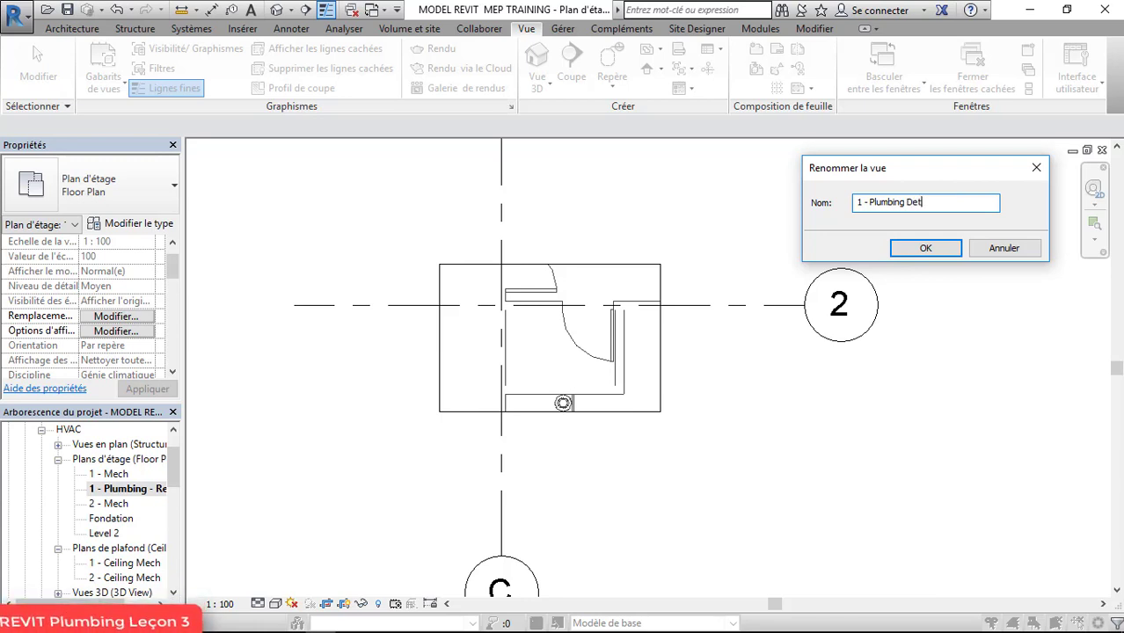
left_click(925, 248)
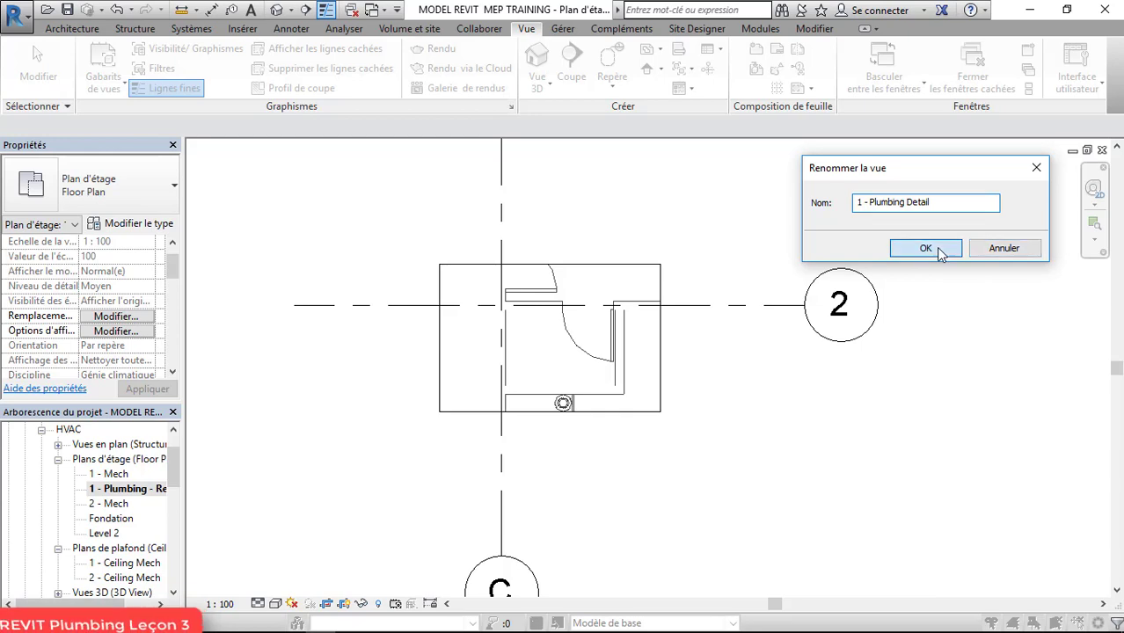
Step: Check the Sub-Discipline property of 1 - Plumbing Detail, and undo the view's renaming and the callout
scroll(113, 284, "down", 5)
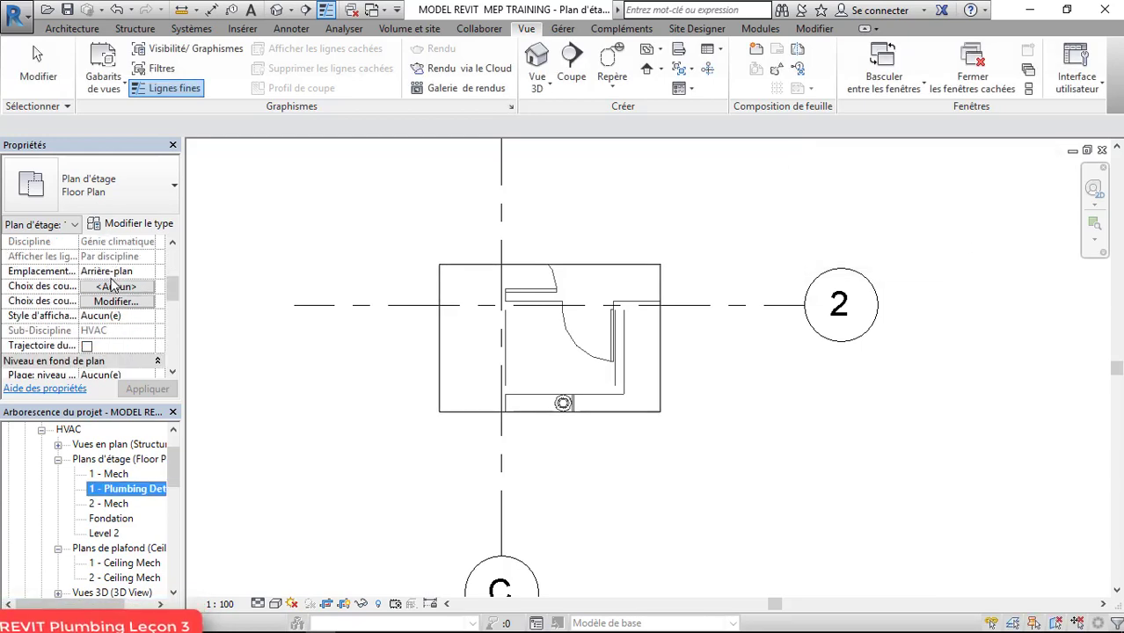
scroll(113, 291, "up", 5)
scroll(114, 295, "down", 3)
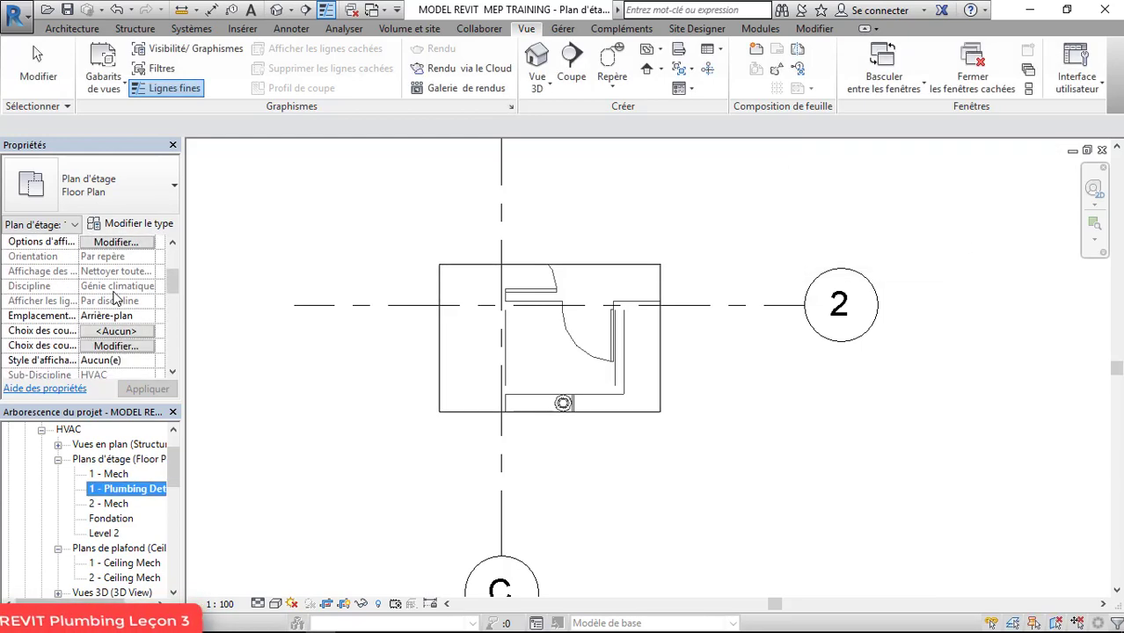
left_click(127, 334)
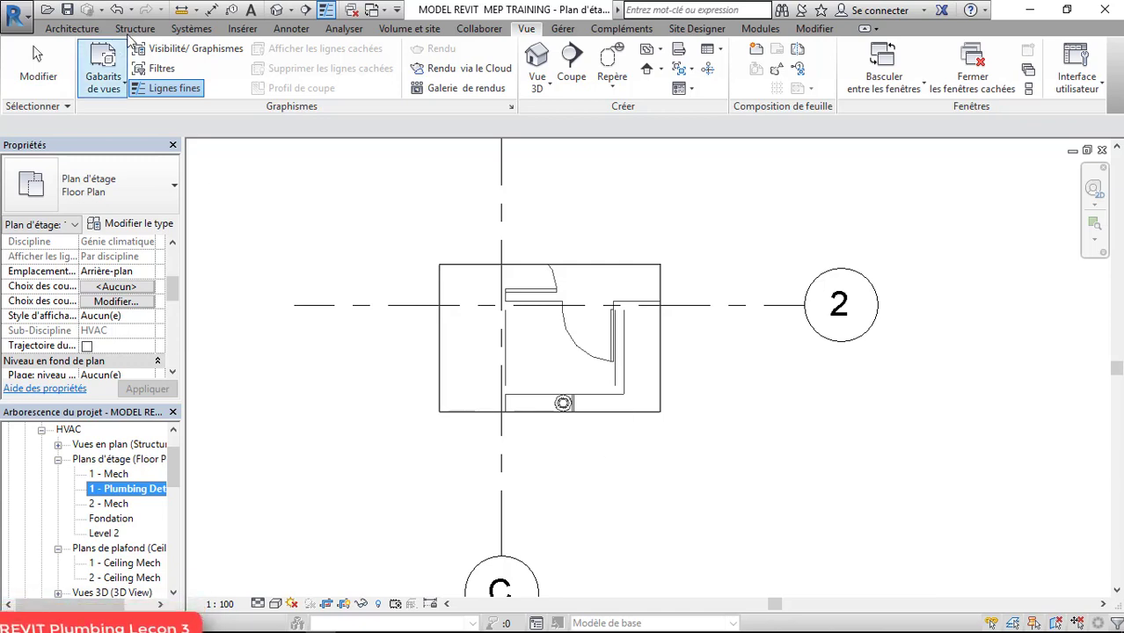
left_click(115, 11)
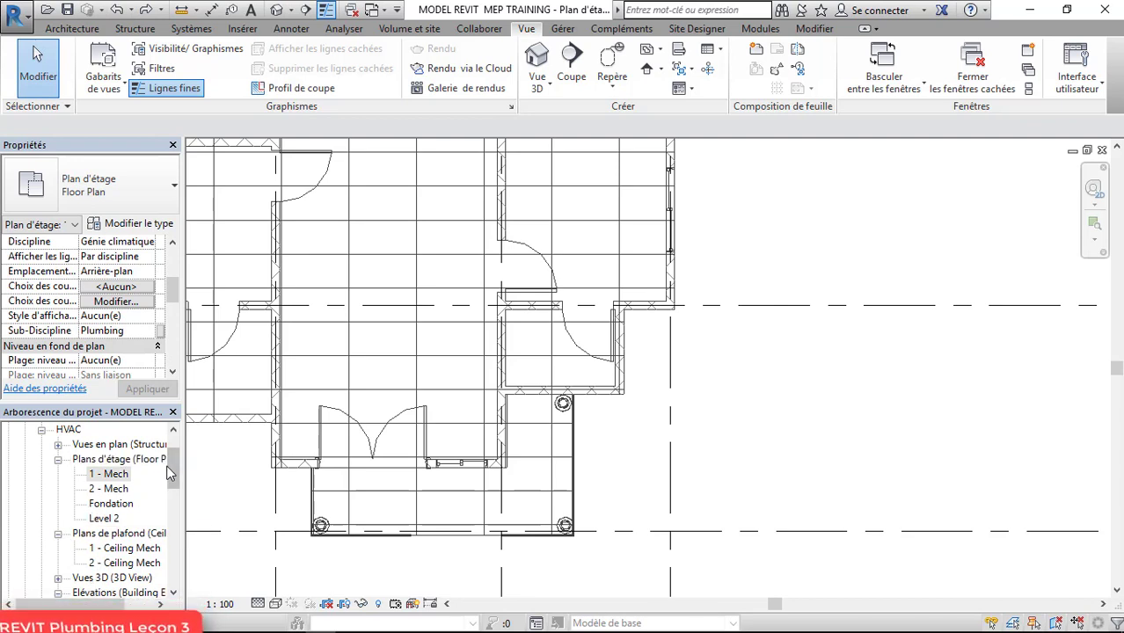
left_click_drag(173, 477, 174, 508)
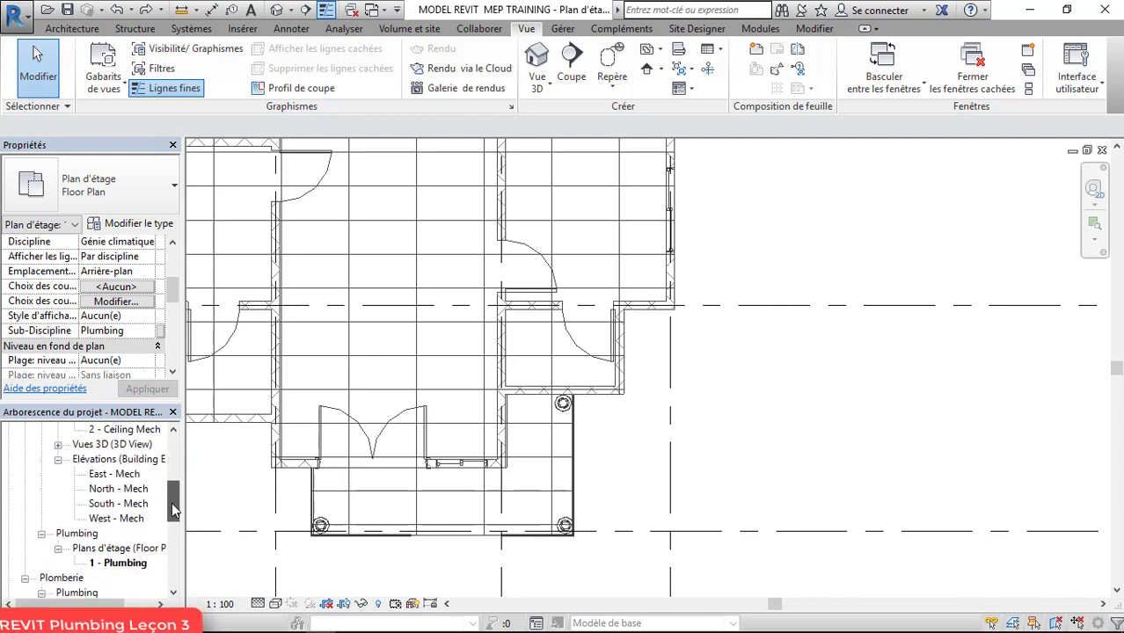
right_click(133, 569)
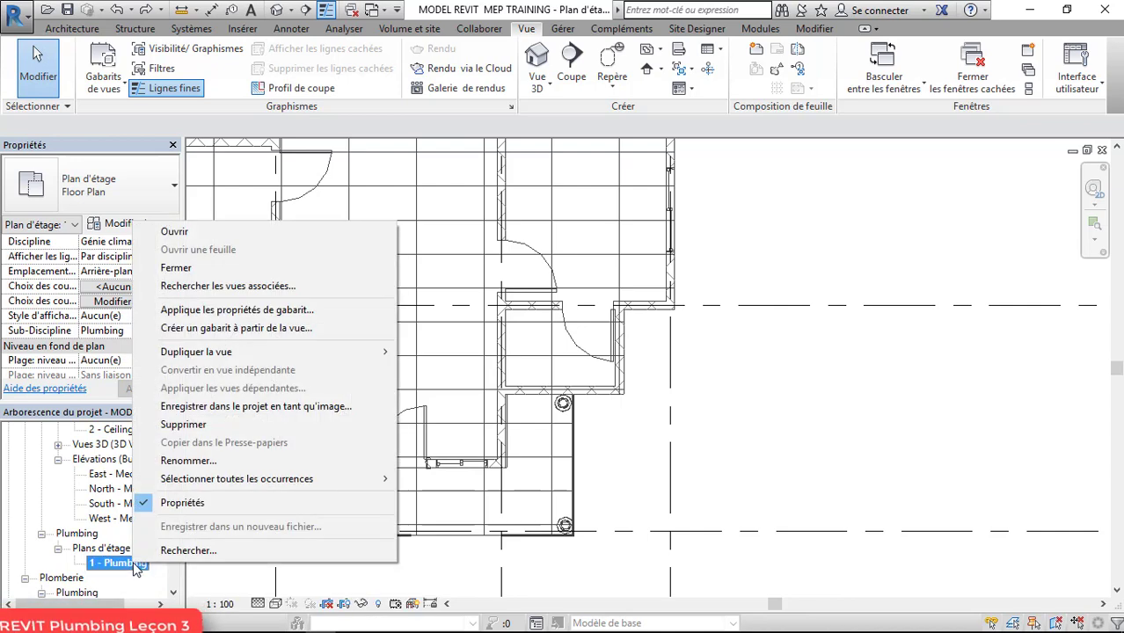
left_click(690, 385)
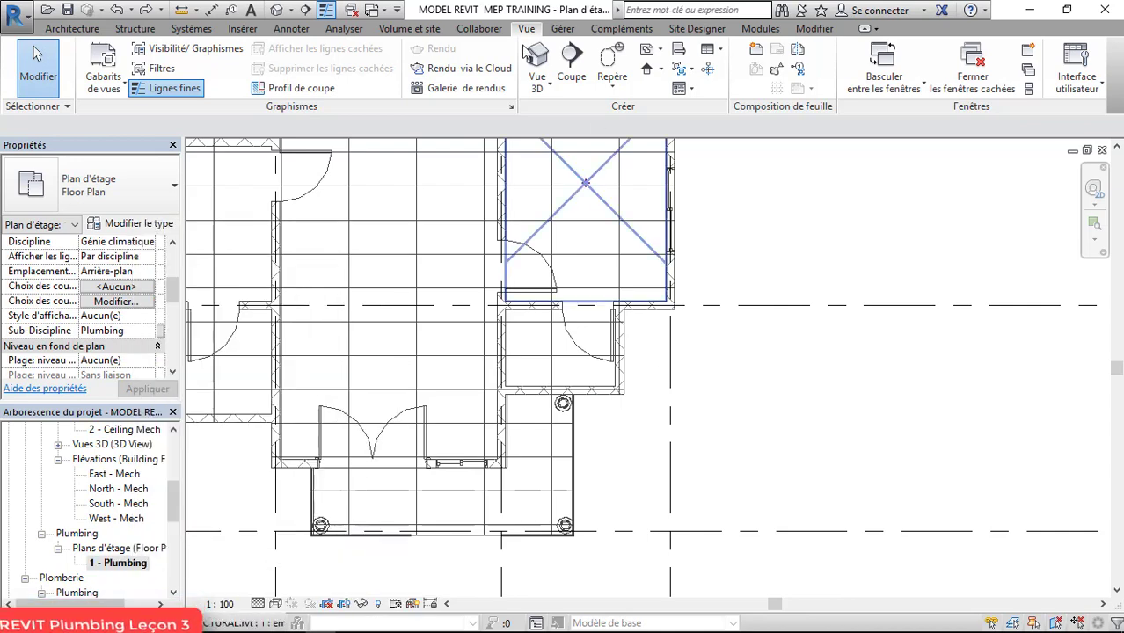
Step: Draw a tighter rectangular callout around the small room in the 1 - Plumbing plan and go to its view
left_click(612, 81)
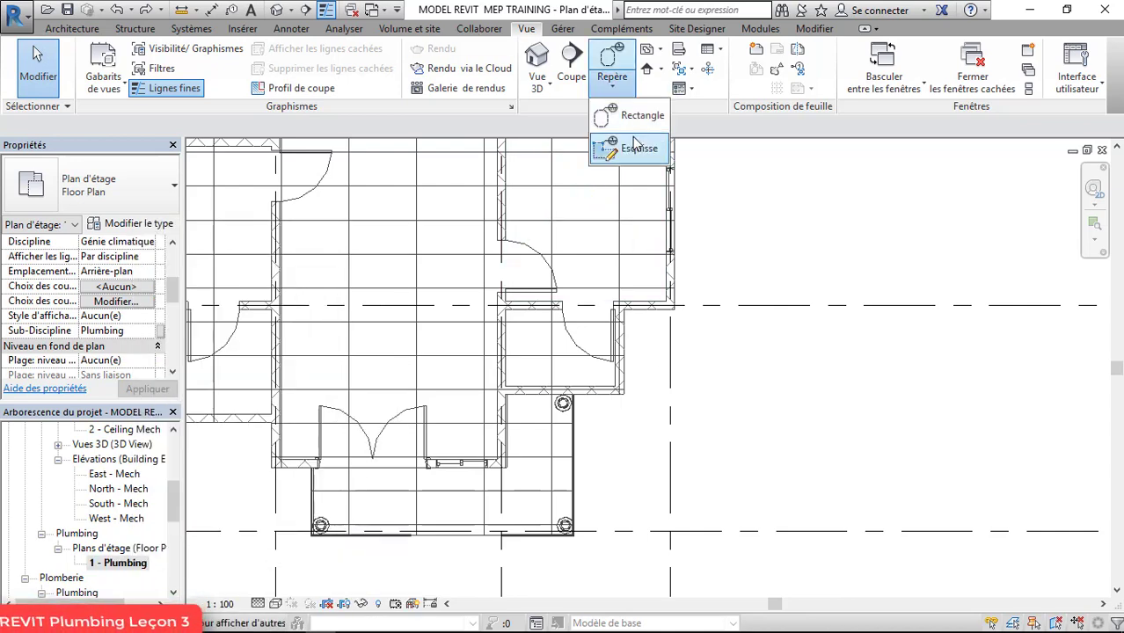
left_click(626, 119)
left_click_drag(461, 296, 649, 411)
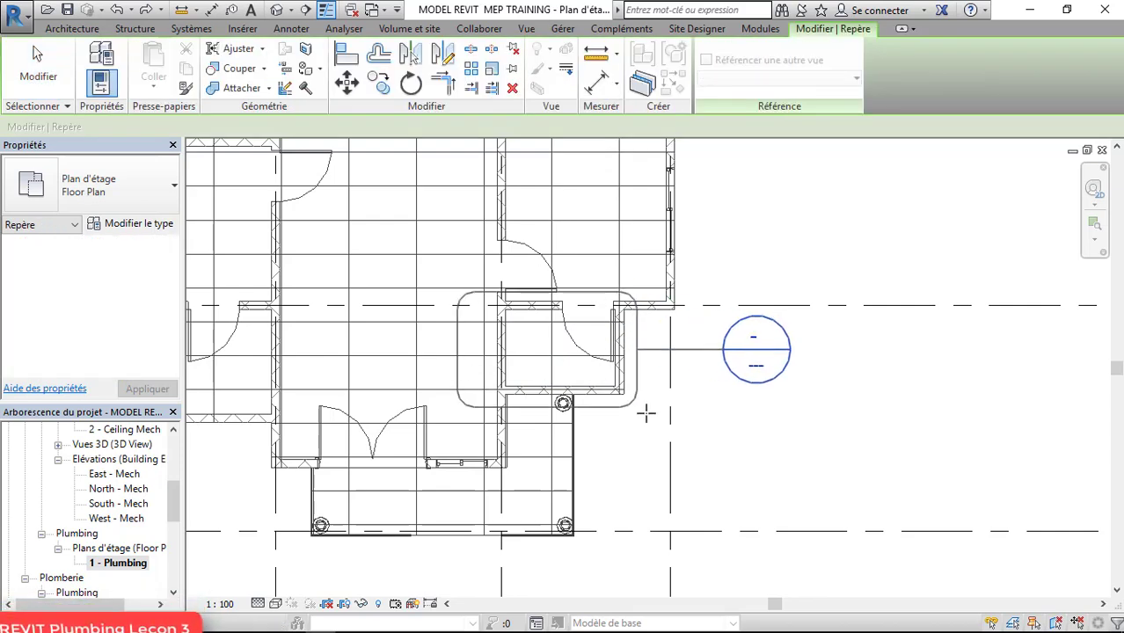
key("Escape")
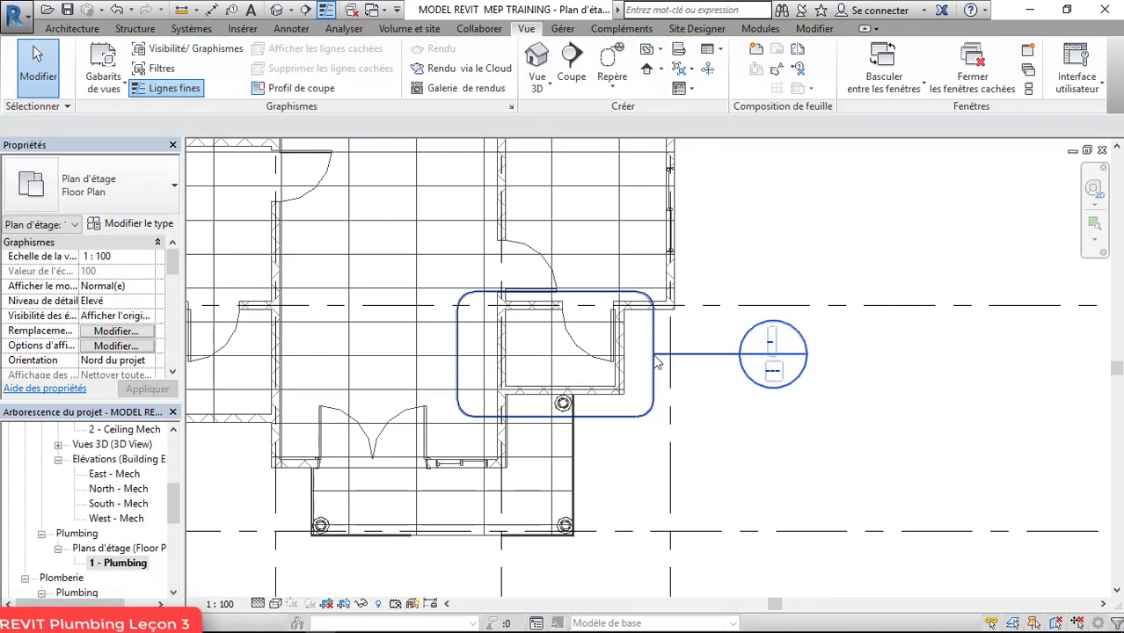
right_click(654, 408)
left_click(752, 300)
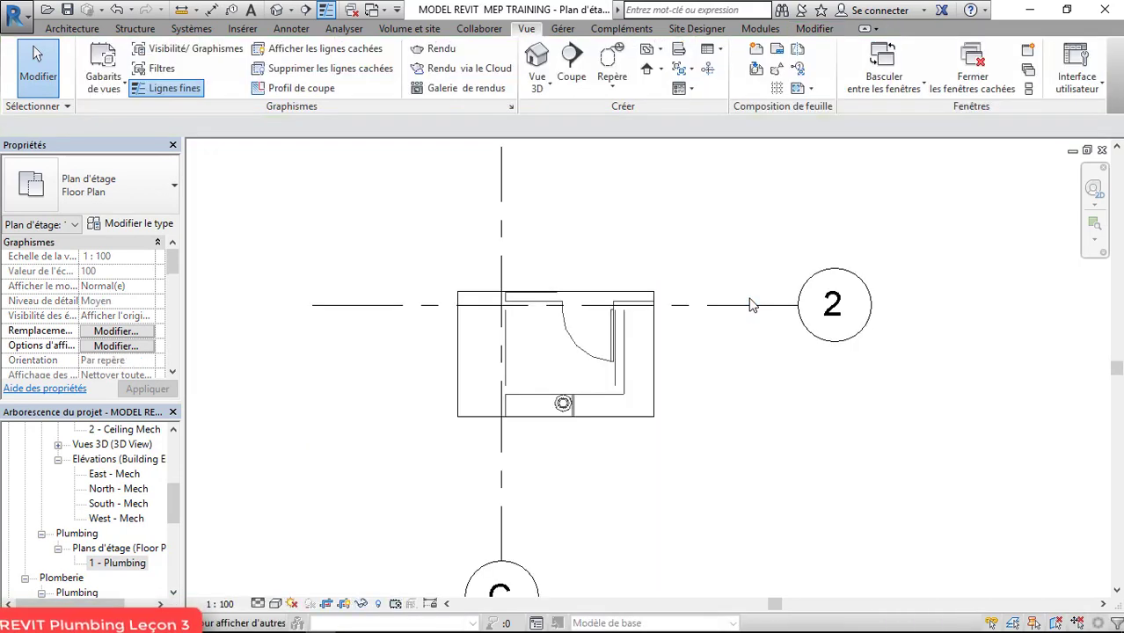
left_click_drag(173, 504, 174, 447)
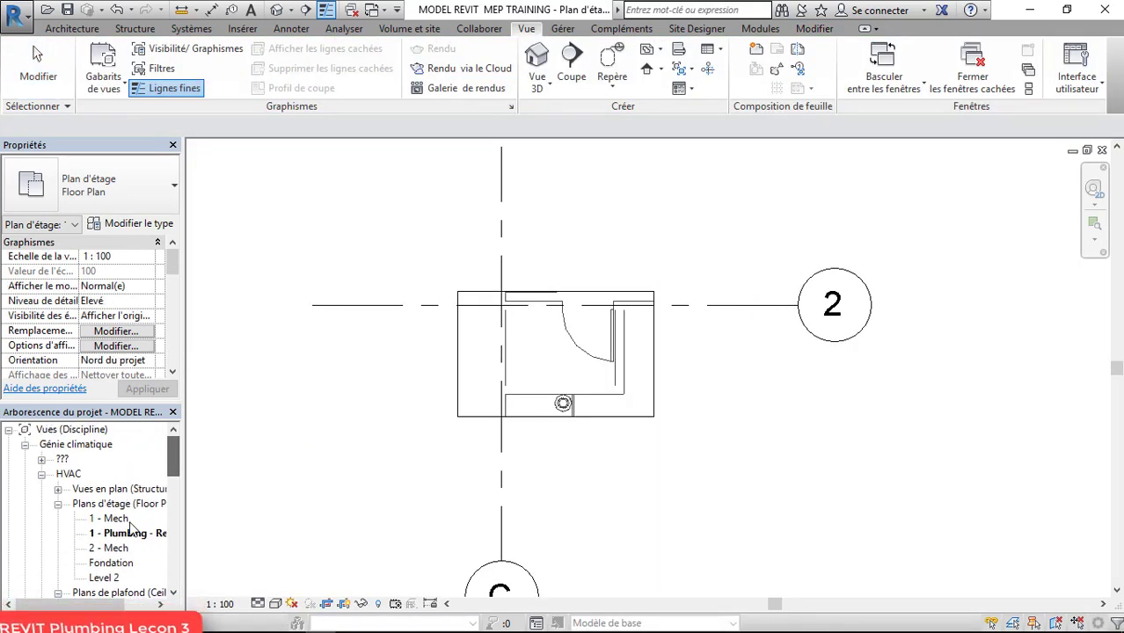
Step: Rename the new callout view under the HVAC floor plans as 1 - Plumbing Detail
right_click(124, 533)
left_click(246, 430)
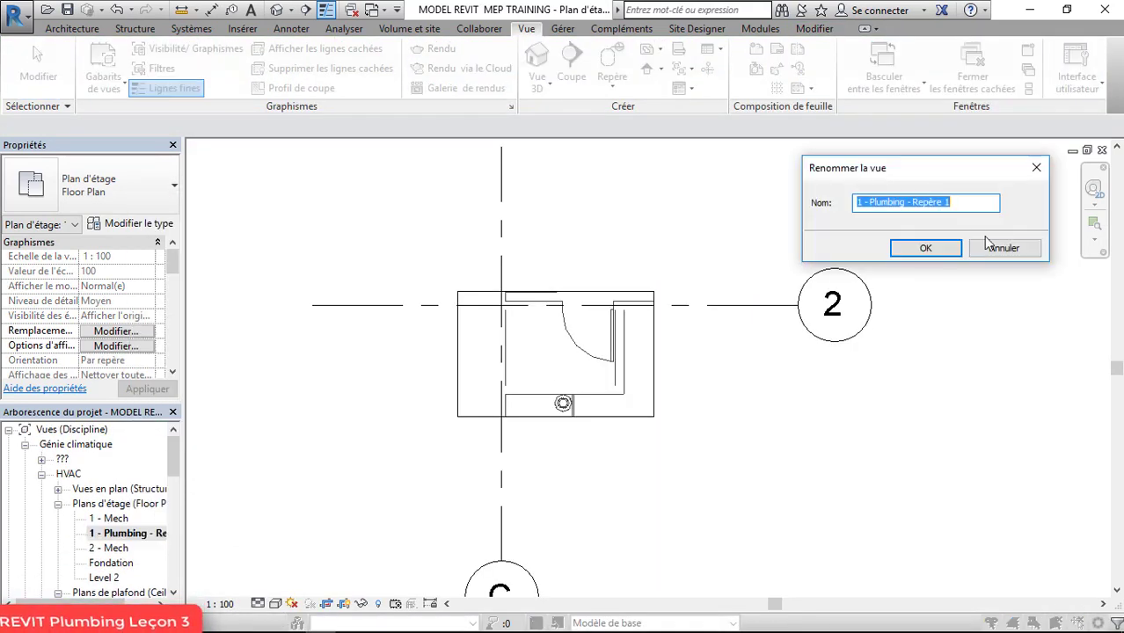
left_click_drag(950, 202, 909, 202)
key("BackSpace")
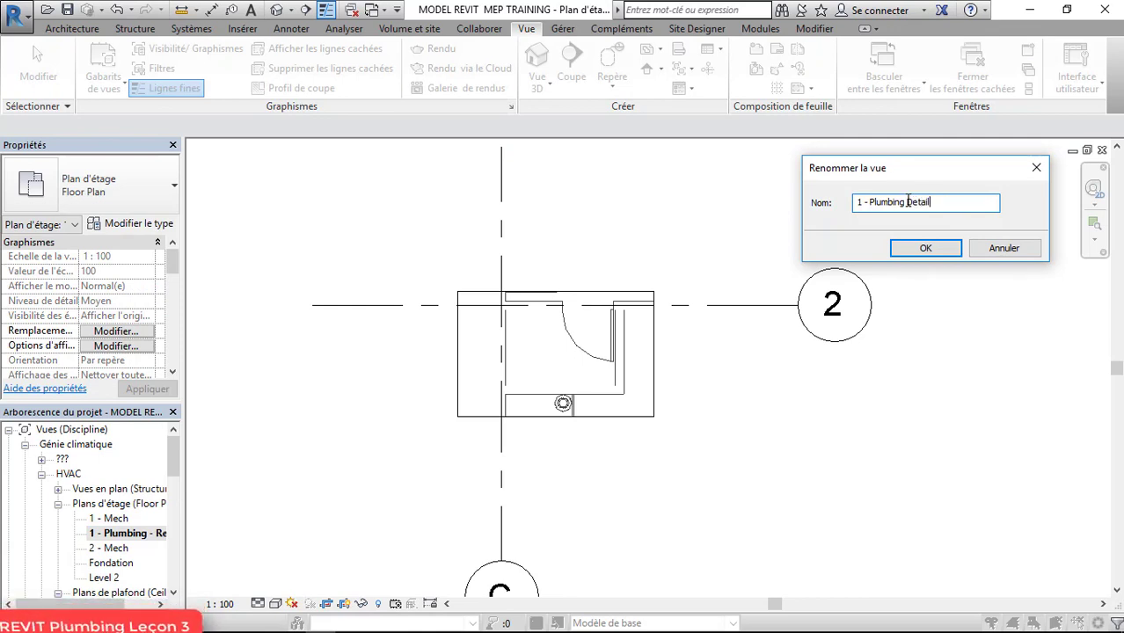
left_click(938, 252)
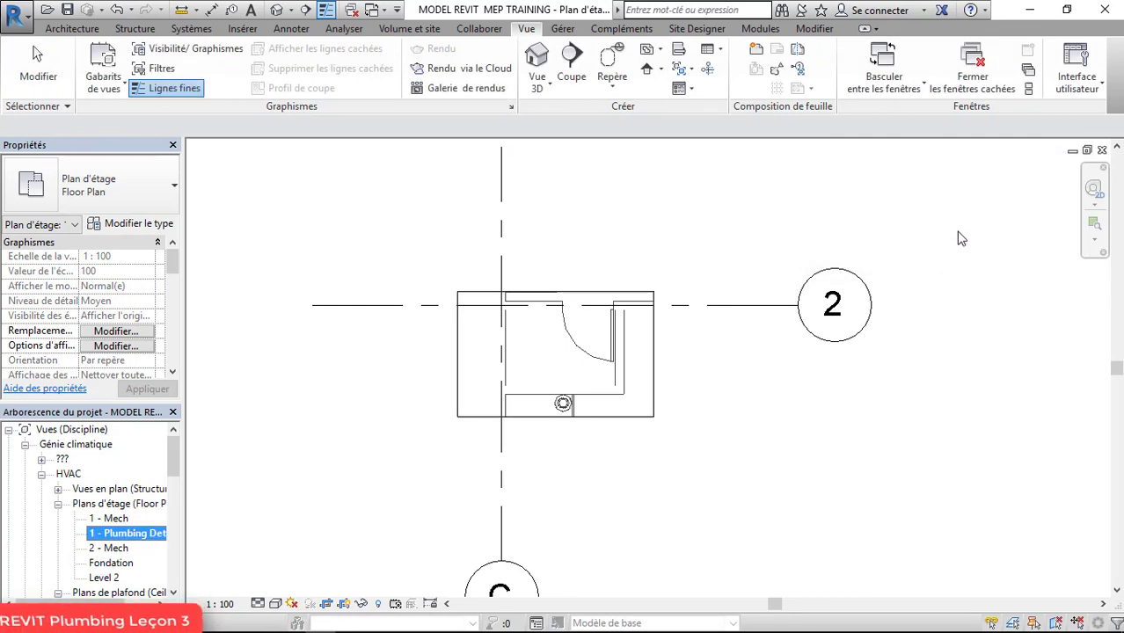
Step: Check the detail level and scale options of 1 - Plumbing Detail, and hide the view's crop region
scroll(555, 374, "up", 3)
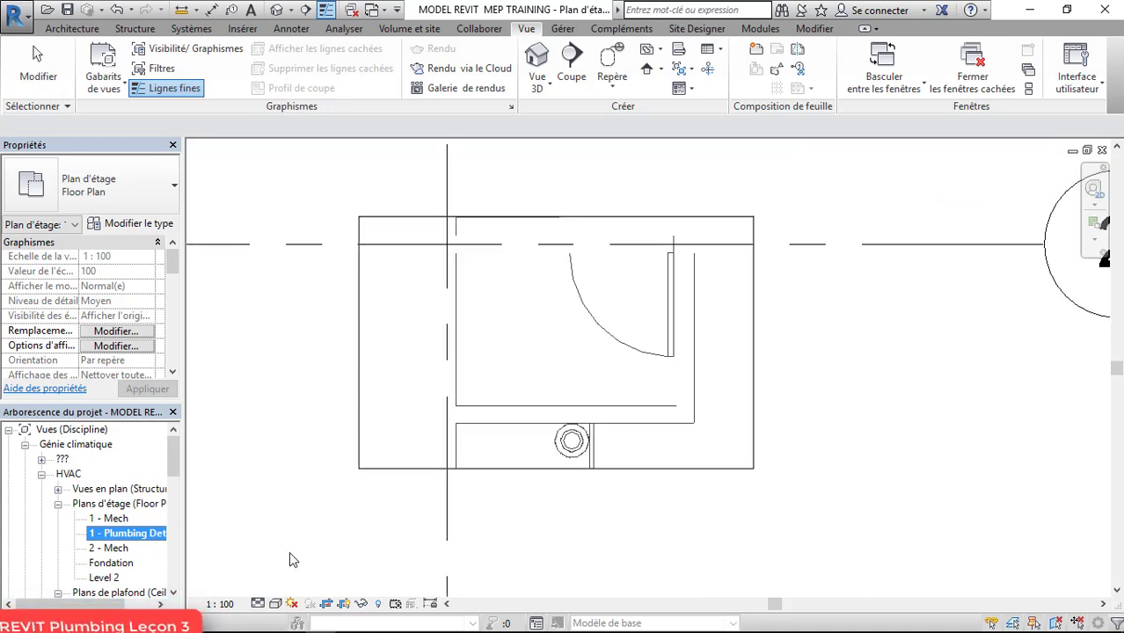
left_click(258, 604)
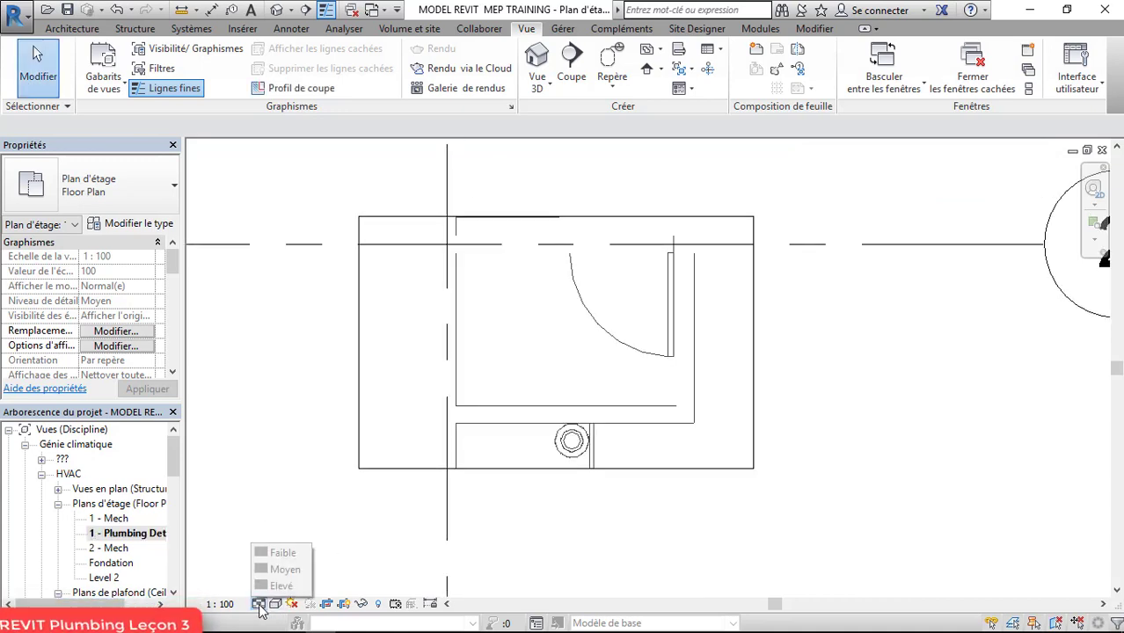
left_click(220, 604)
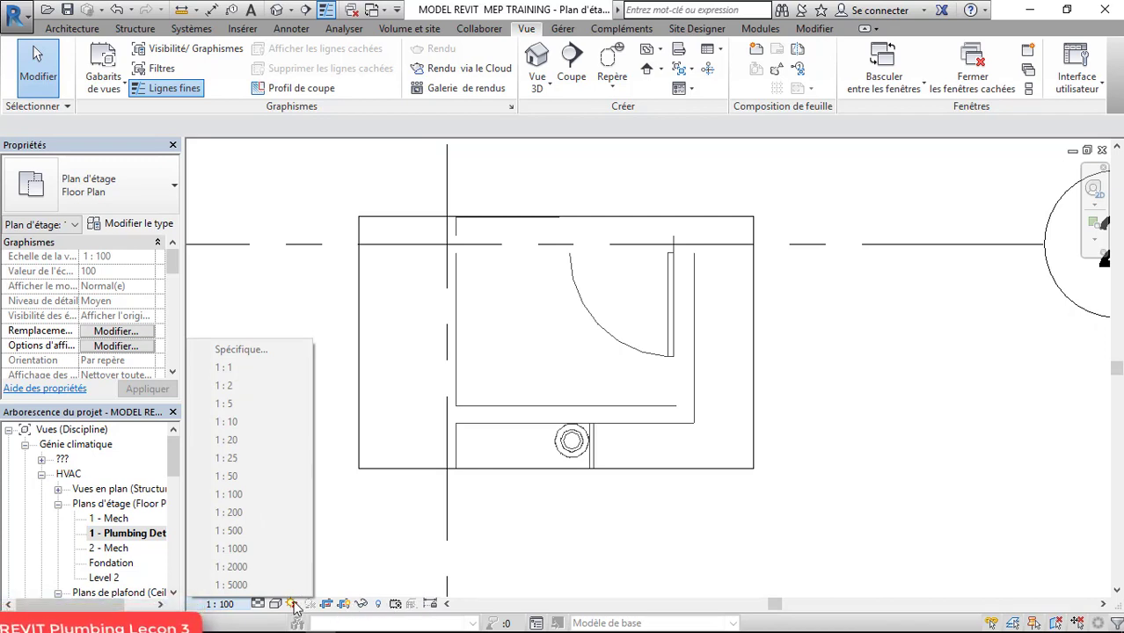
left_click(341, 607)
left_click(343, 605)
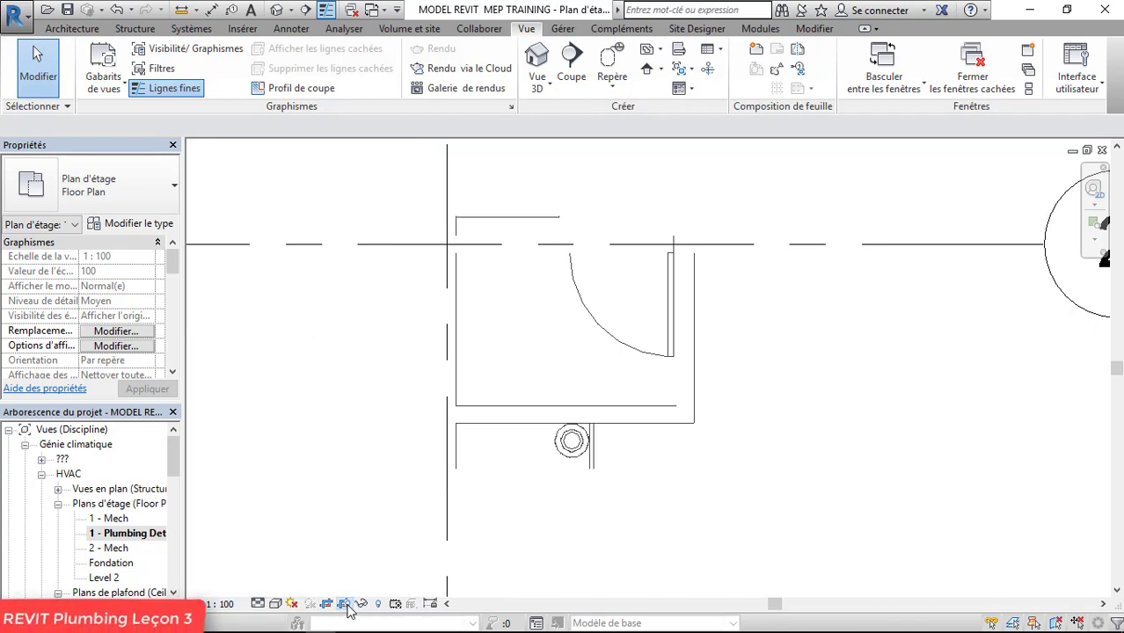
Step: Activate the temporary view properties for the 1 - Plumbing Detail view
left_click(394, 604)
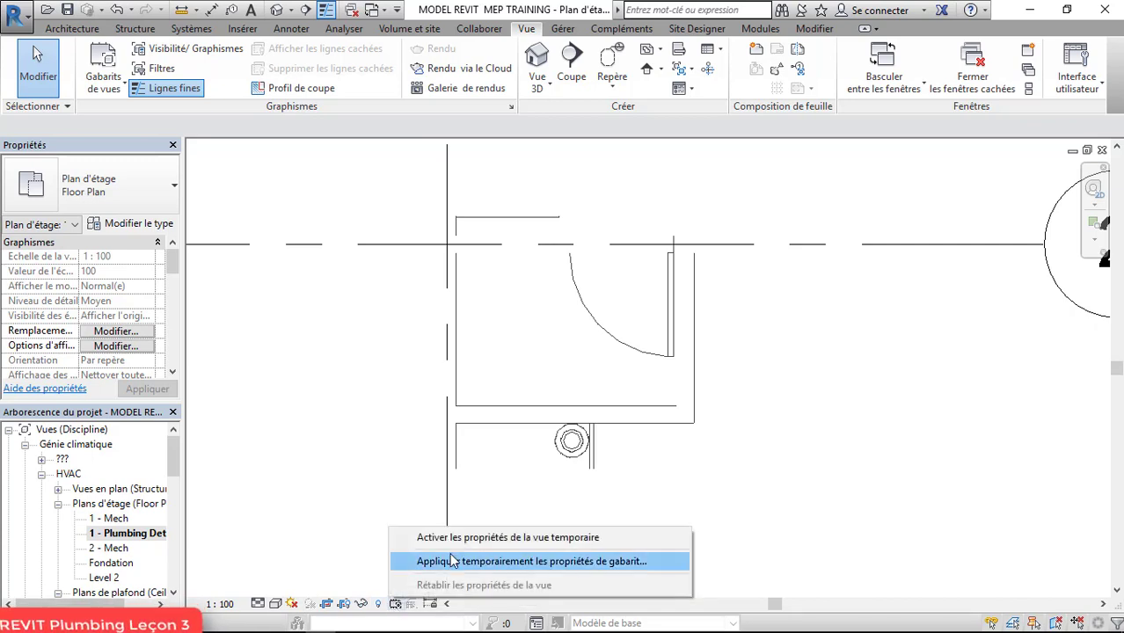
left_click(427, 533)
scroll(435, 435, "down", 3)
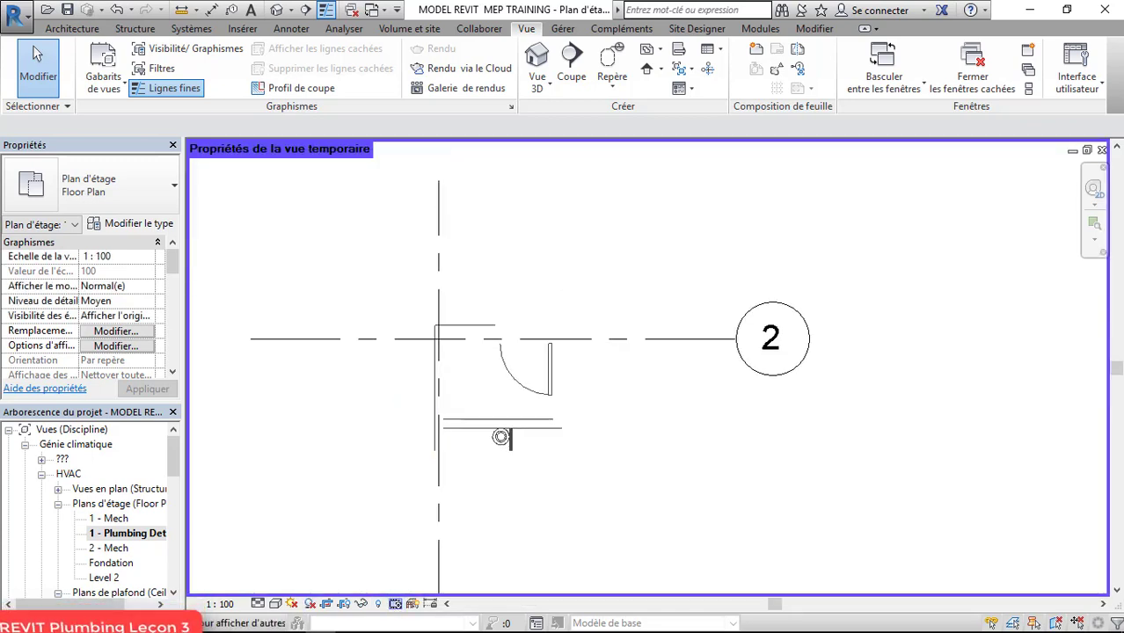
Step: Set the detail view's visual style to Image filaire and its scale to 1:50
left_click(275, 605)
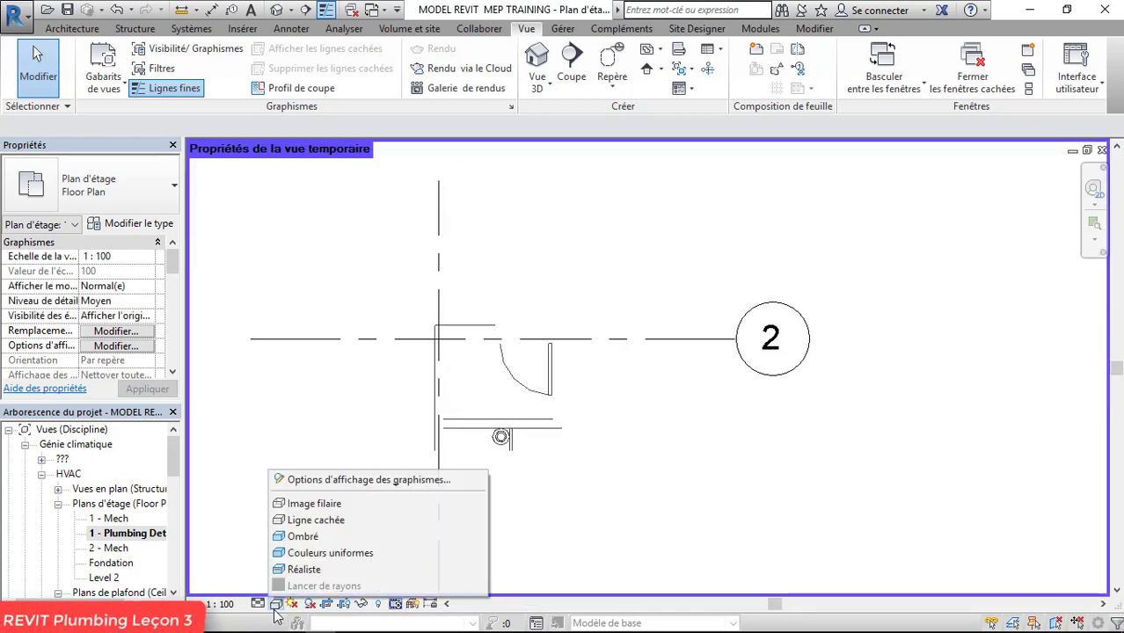
left_click(350, 510)
left_click(220, 604)
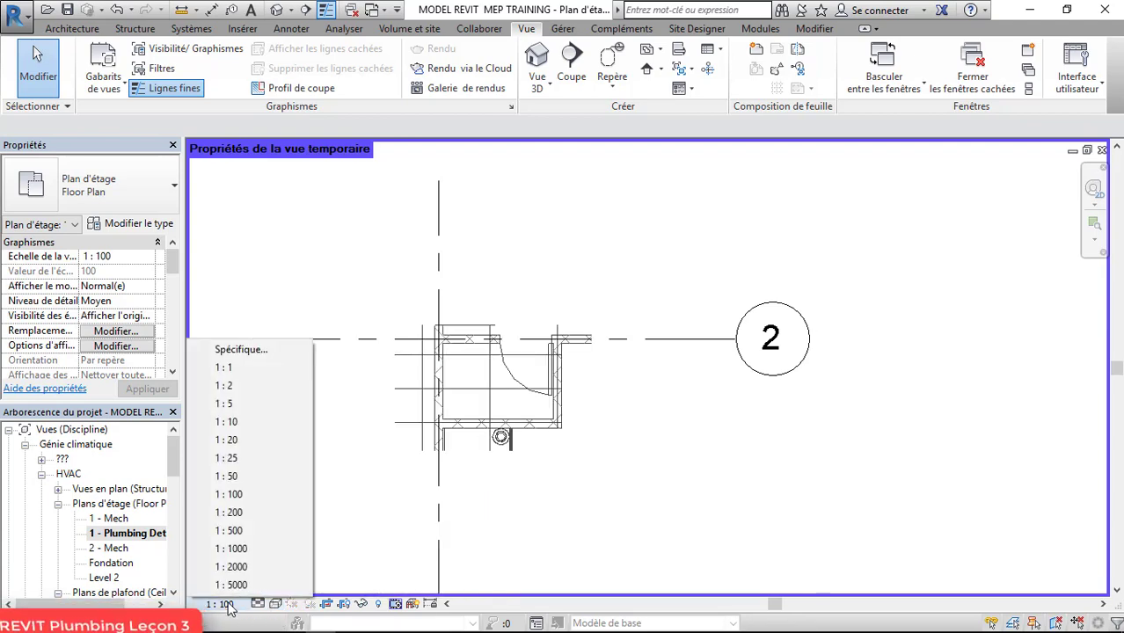
left_click(238, 477)
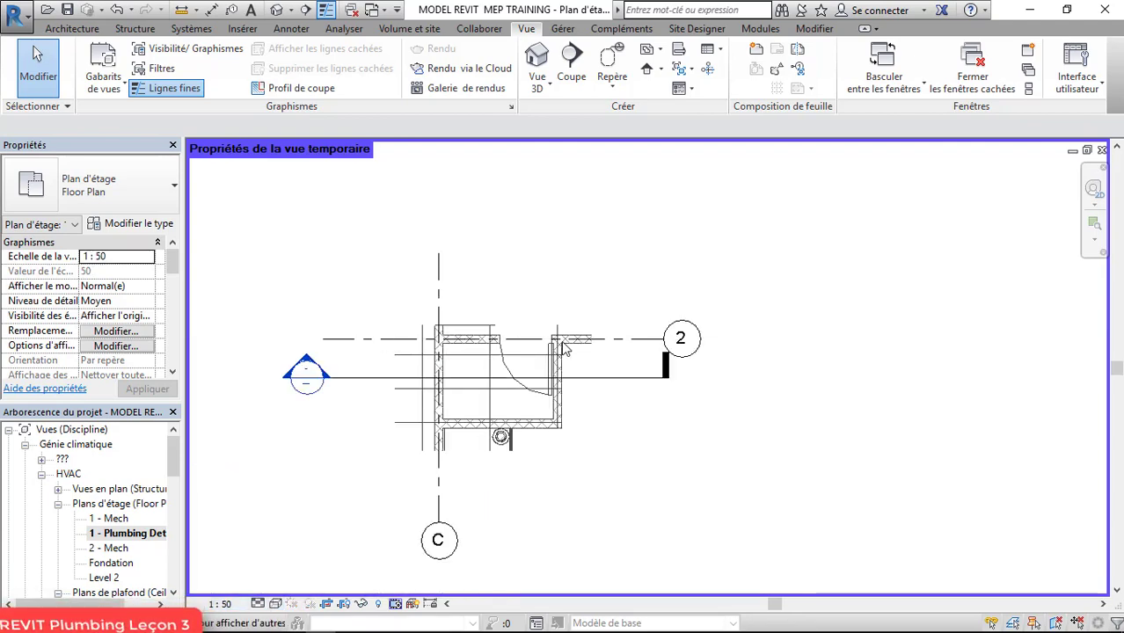
Step: Examine the small room's walls, door and the linked architectural model's elements in the detail view
scroll(641, 251, "down", 1)
scroll(564, 371, "up", 2)
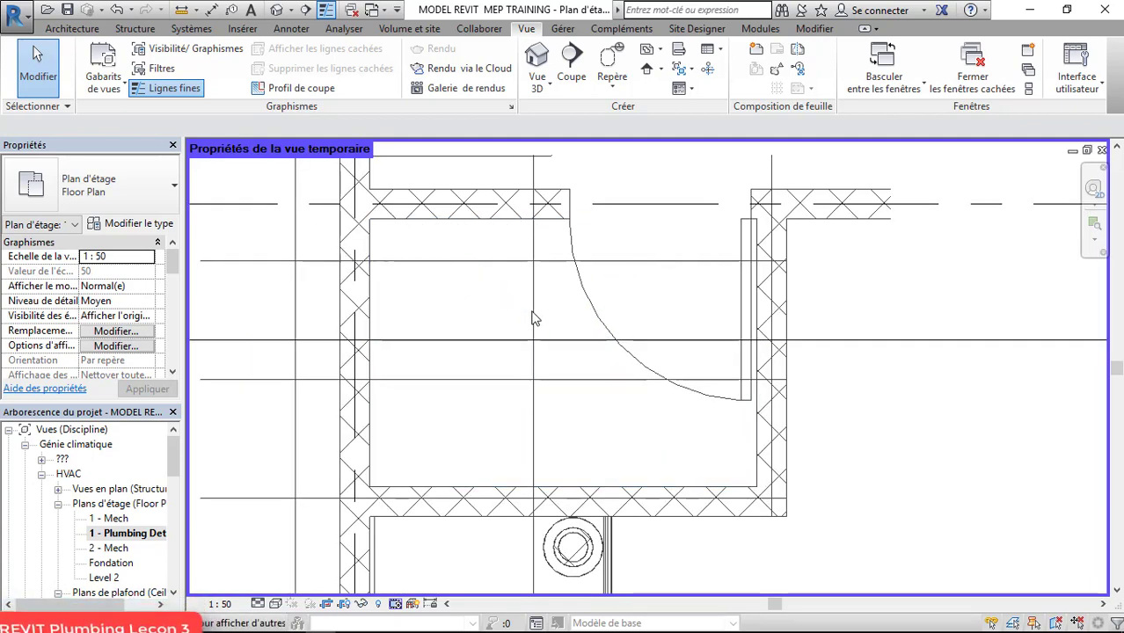
scroll(534, 316, "down", 3)
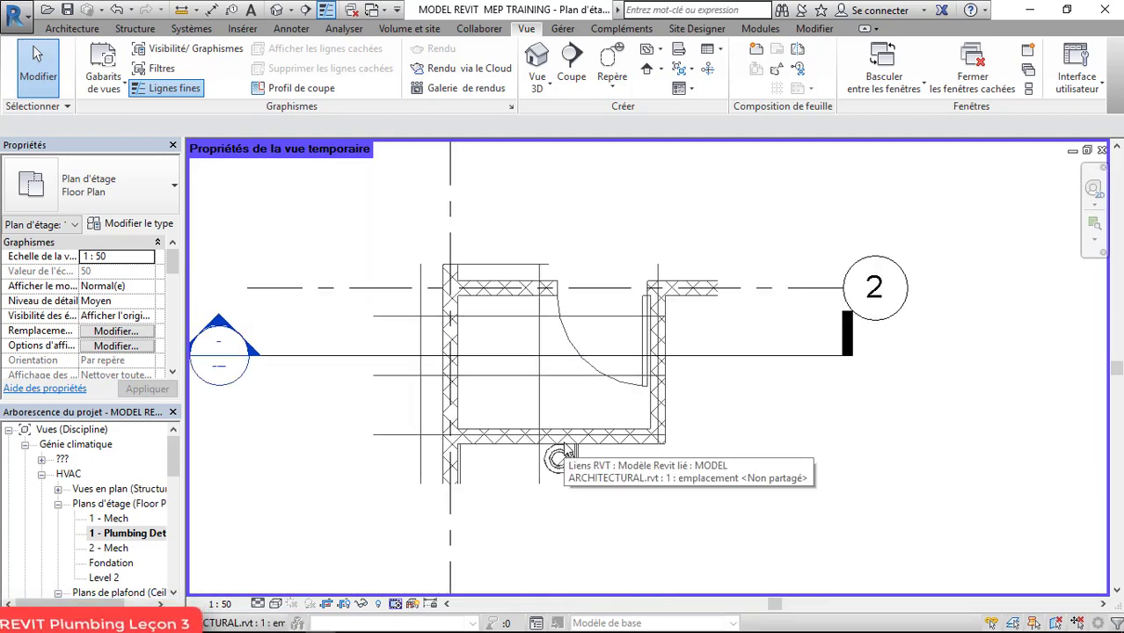
scroll(536, 393, "up", 2)
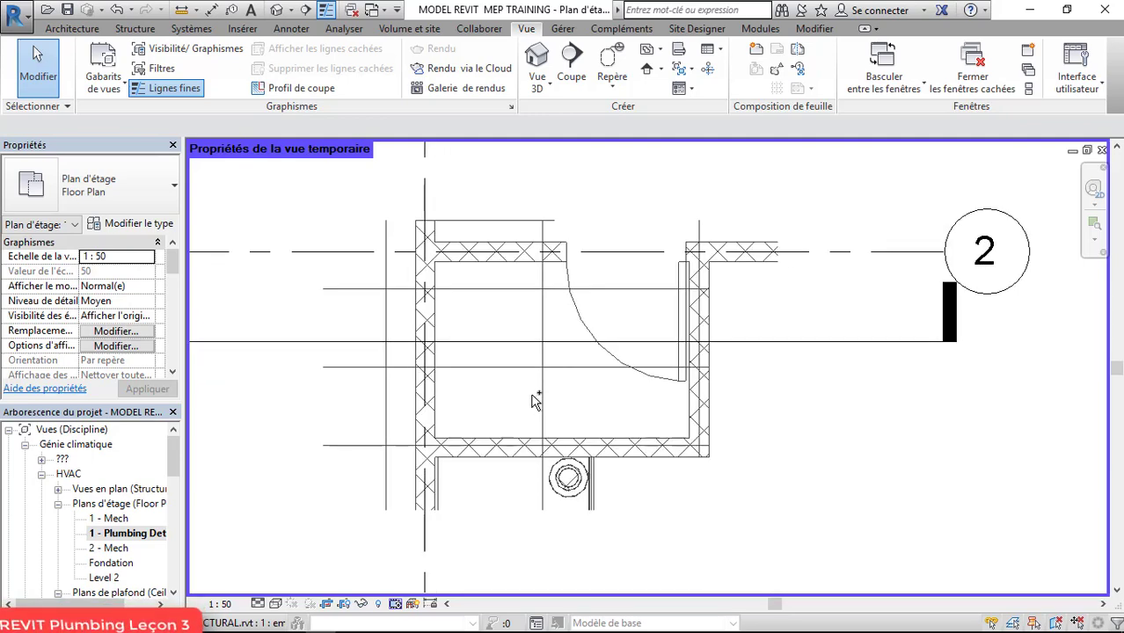
scroll(572, 271, "up", 2)
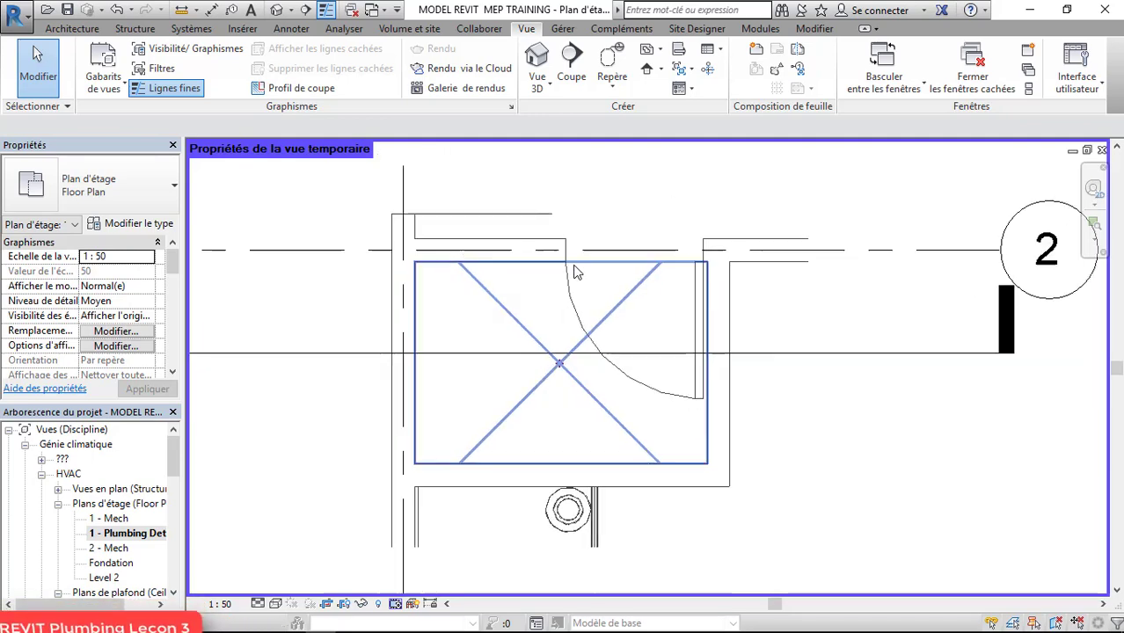
scroll(607, 282, "down", 2)
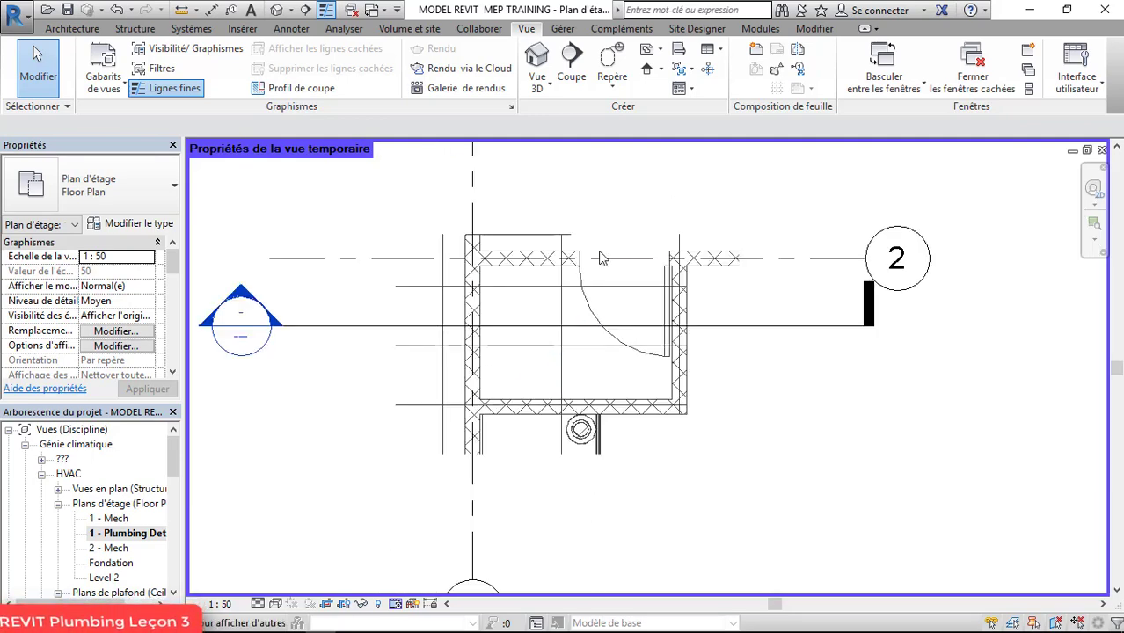
scroll(575, 301, "up", 2)
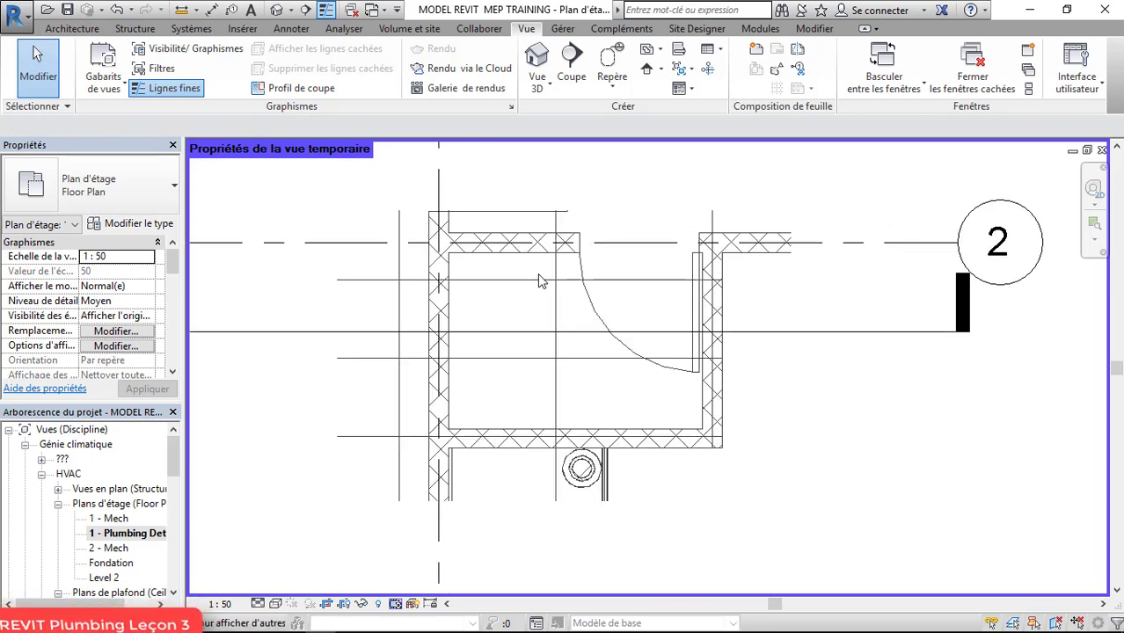
scroll(540, 280, "up", 1)
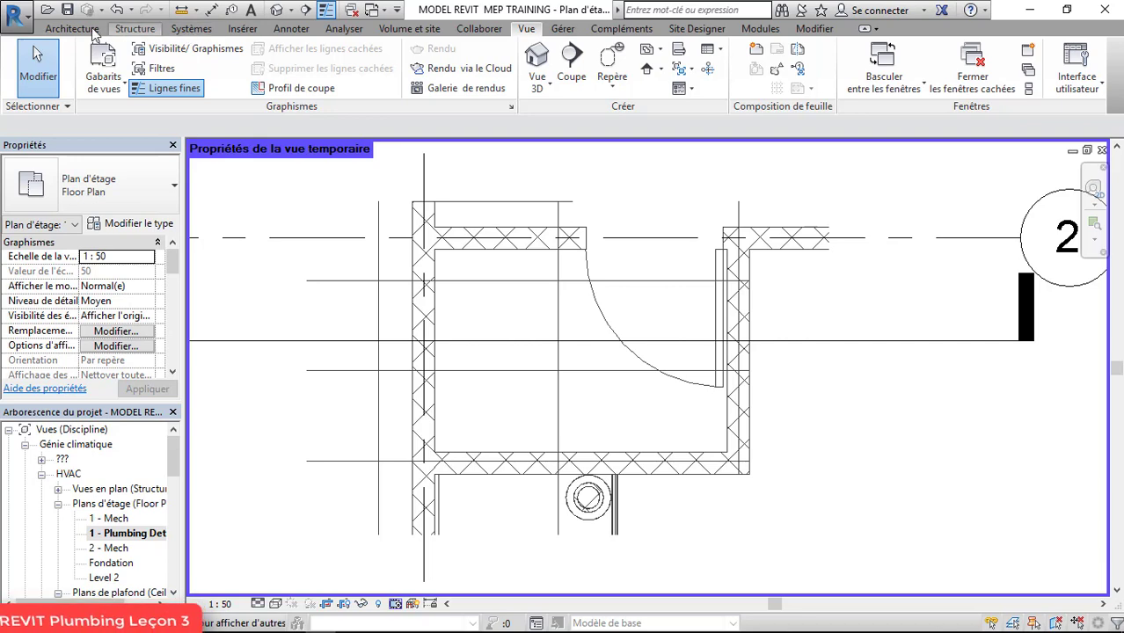
Step: Start placing an architectural component, choose to load a family, and open the US Metric library folder
left_click(192, 31)
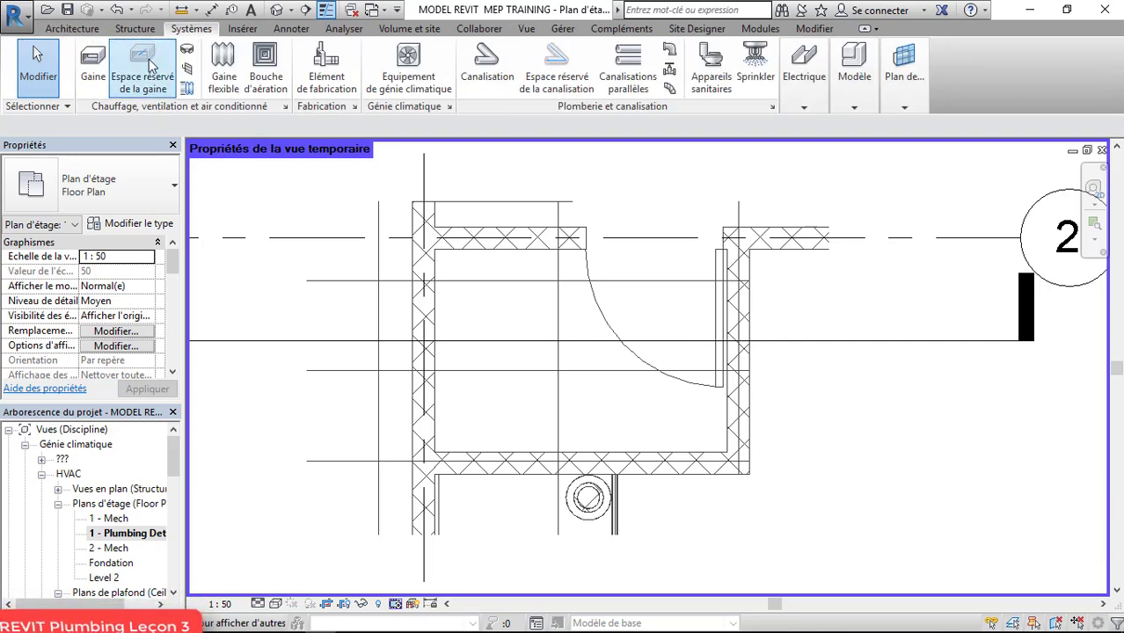
left_click(76, 32)
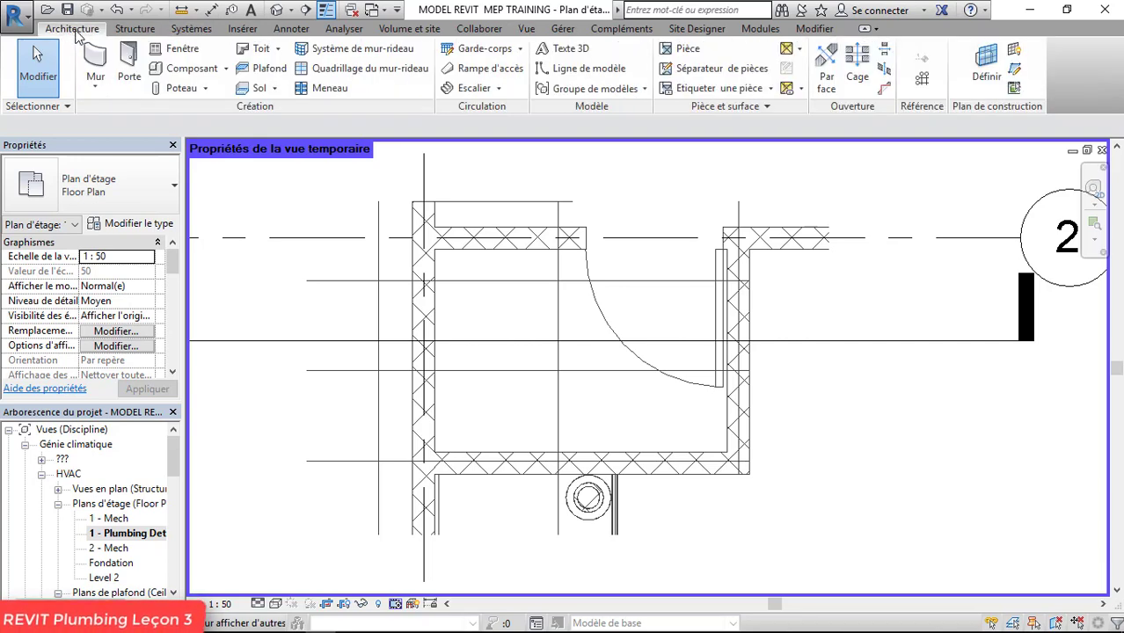
left_click(183, 69)
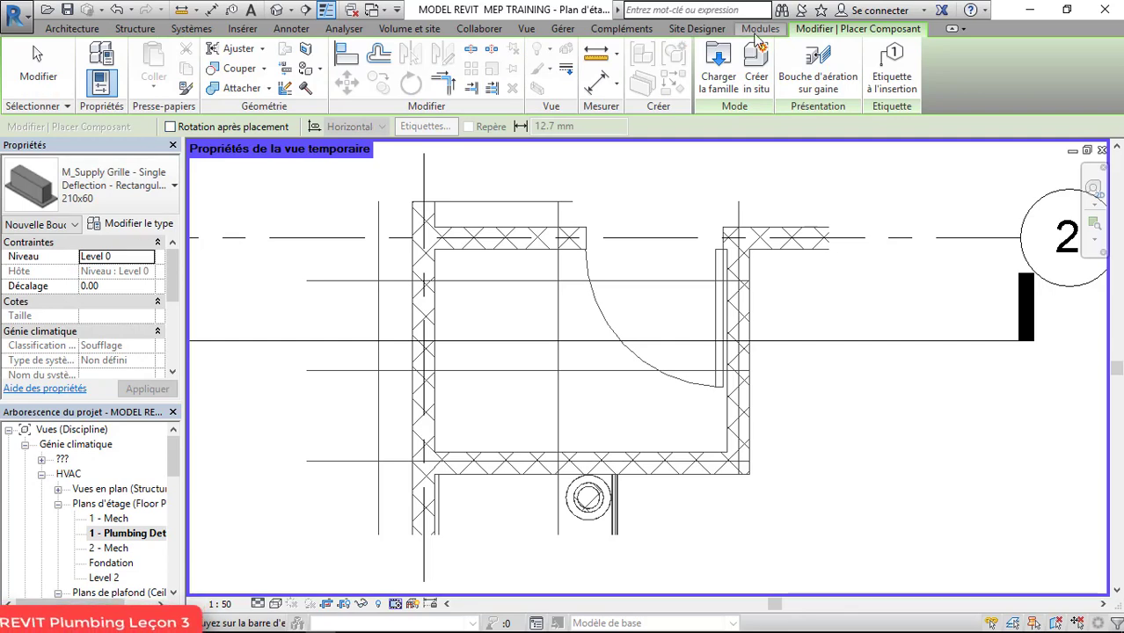
left_click(719, 60)
left_click(383, 147)
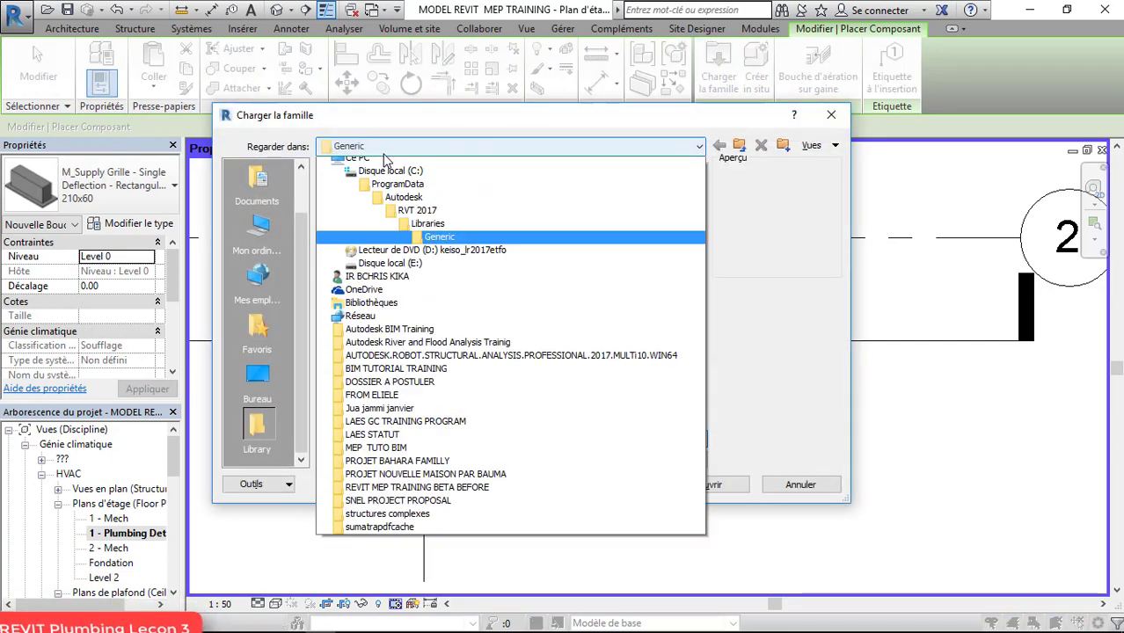
left_click(426, 245)
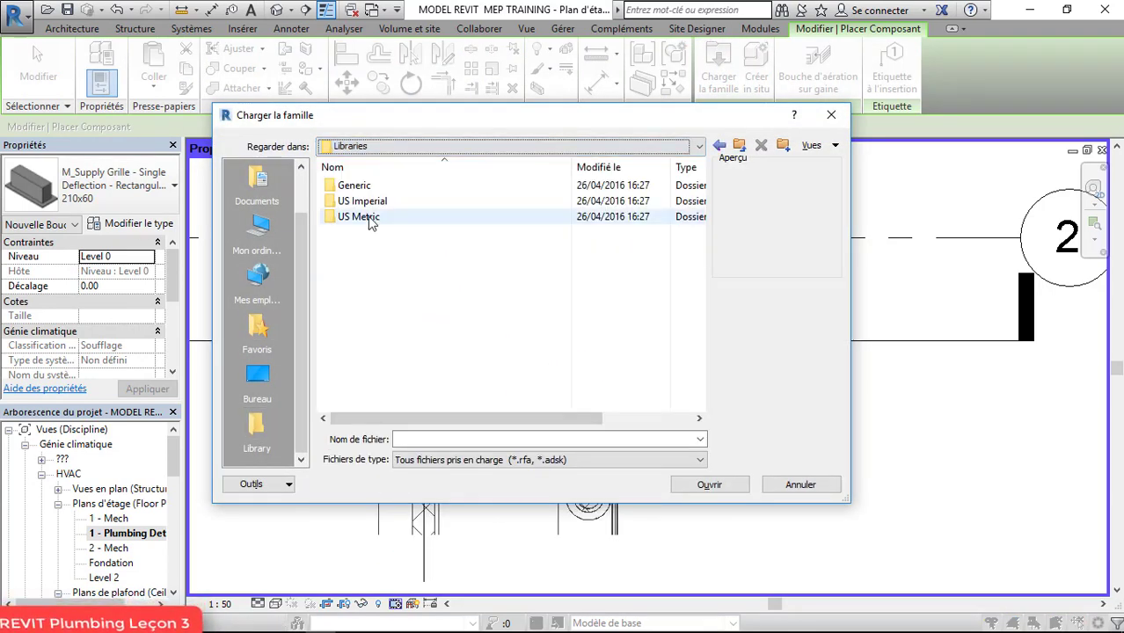
double_click(350, 220)
Step: Browse the US Metric library through Plumbing and MEP, check the Equipment folder, and open the Fixtures folder
left_click(364, 268)
key("p")
key("p")
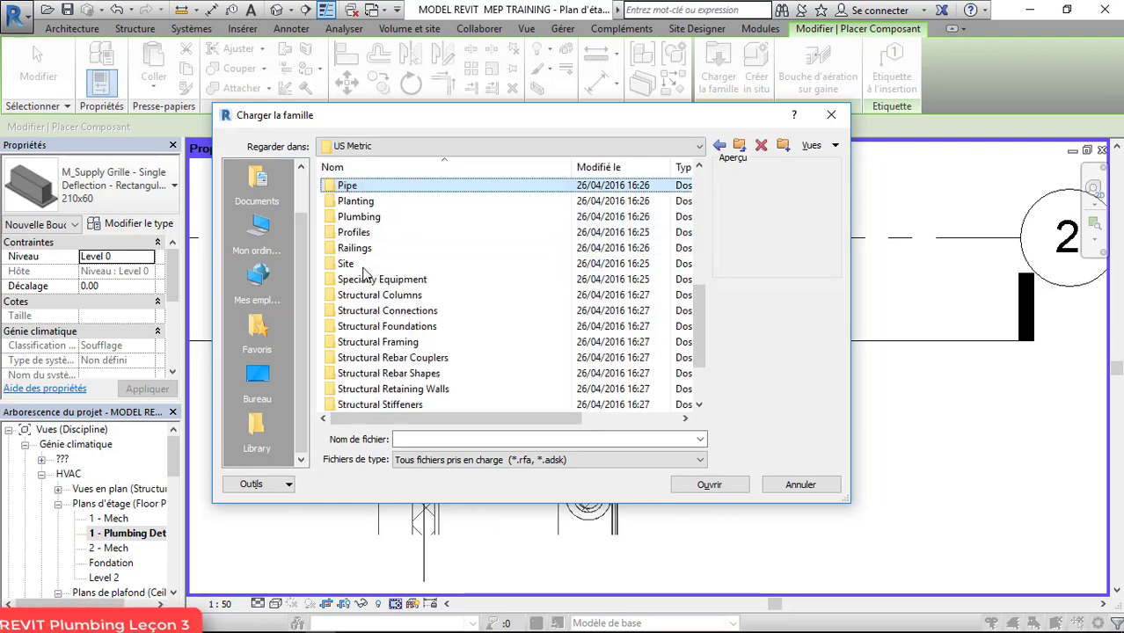
key("p")
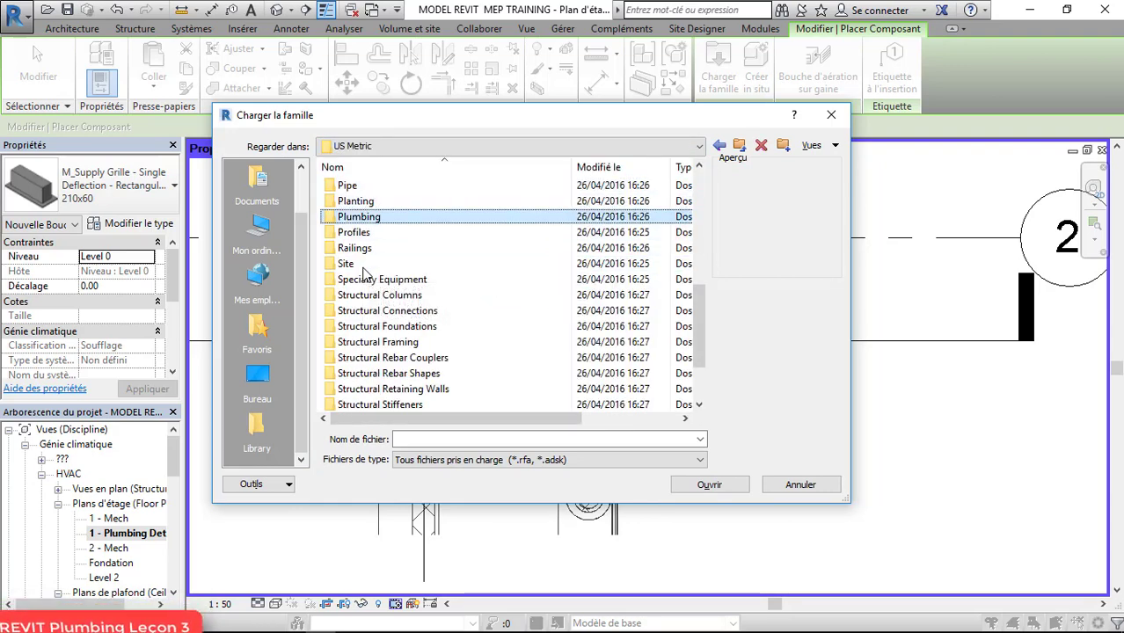
double_click(368, 219)
double_click(353, 204)
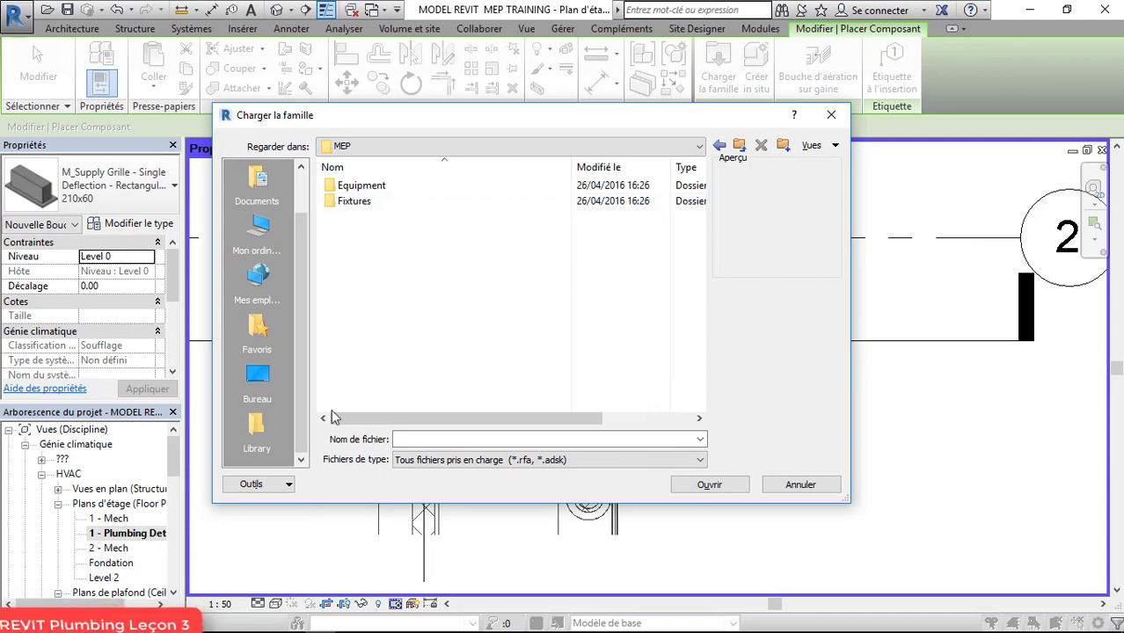
left_click(412, 622)
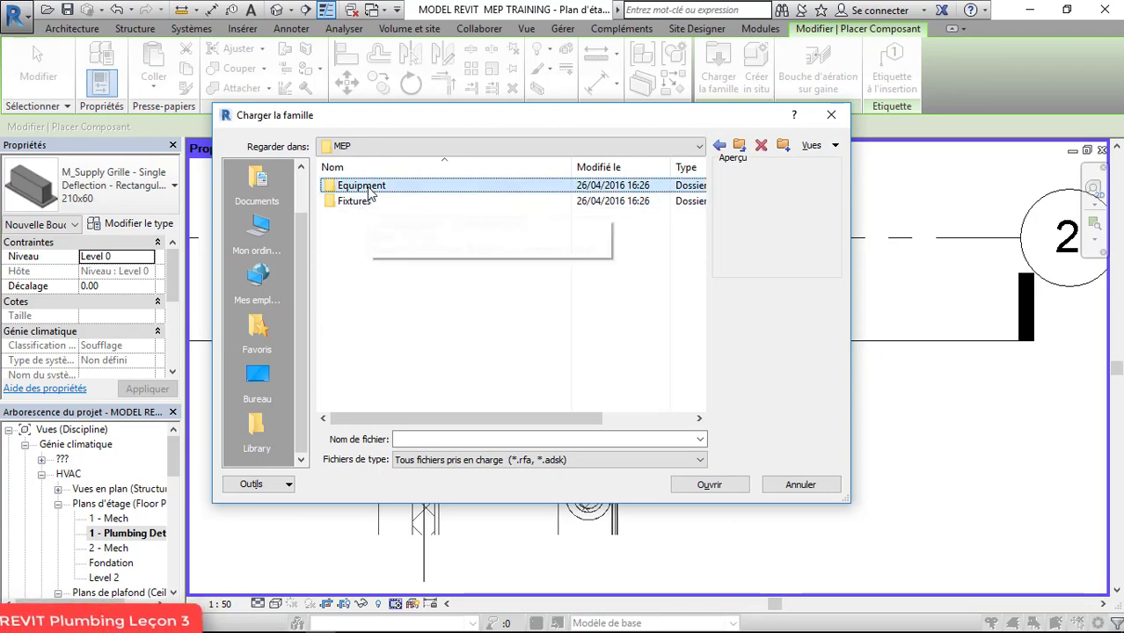
double_click(363, 185)
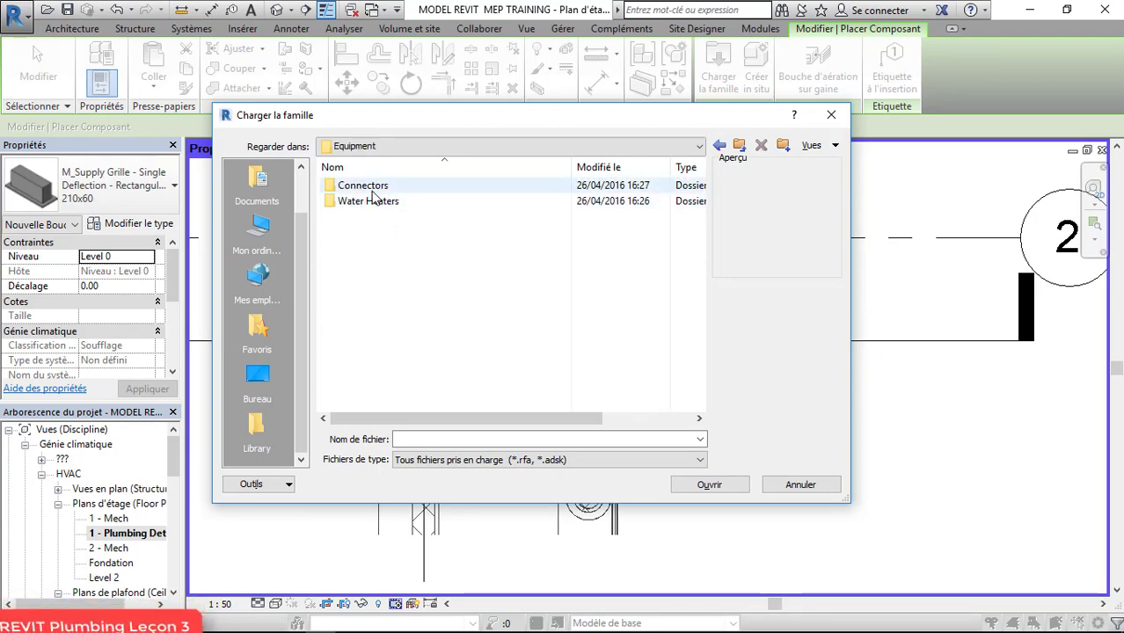
left_click(714, 146)
double_click(345, 202)
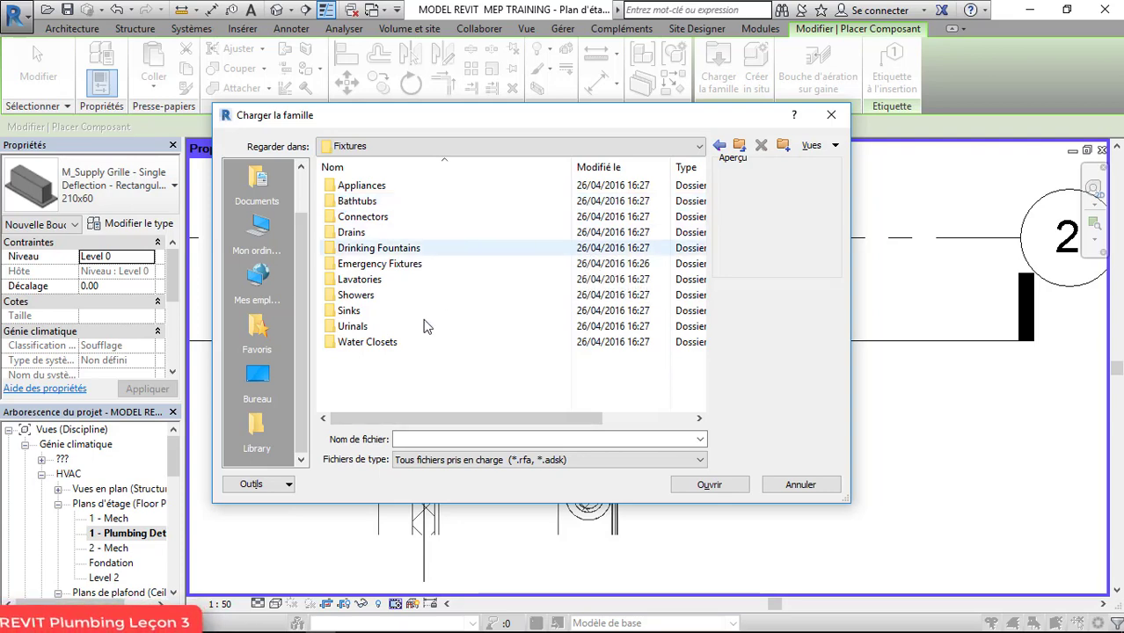
Step: Compare the families in the Water Closets folder and load M_Water Closet - Flush Tank for placement
double_click(374, 345)
left_click(387, 234)
left_click(394, 220)
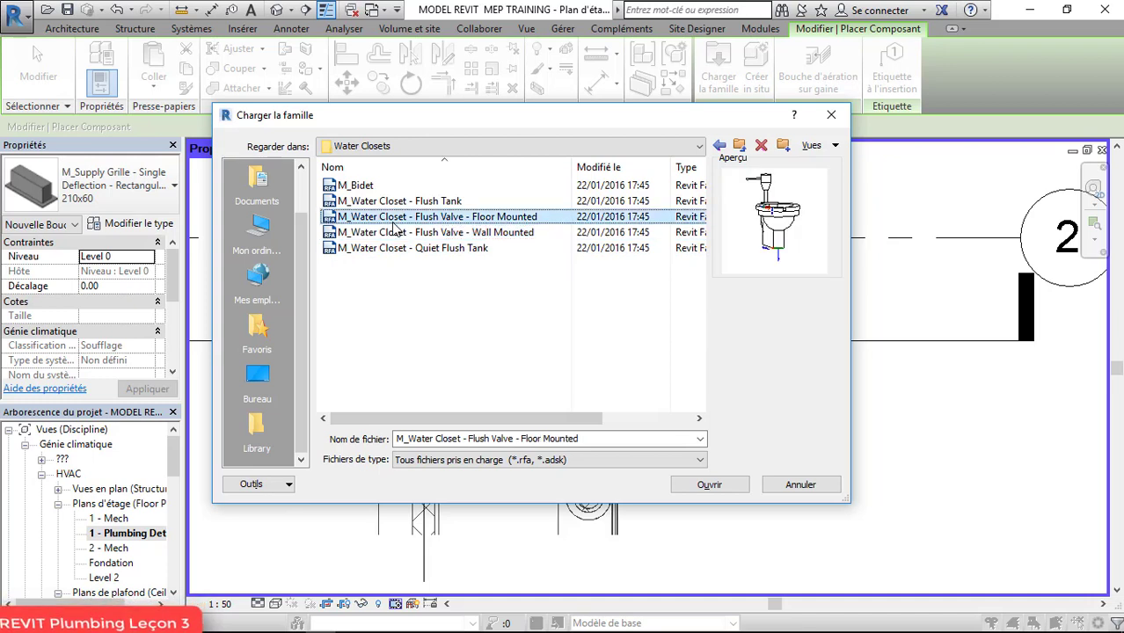
left_click(395, 202)
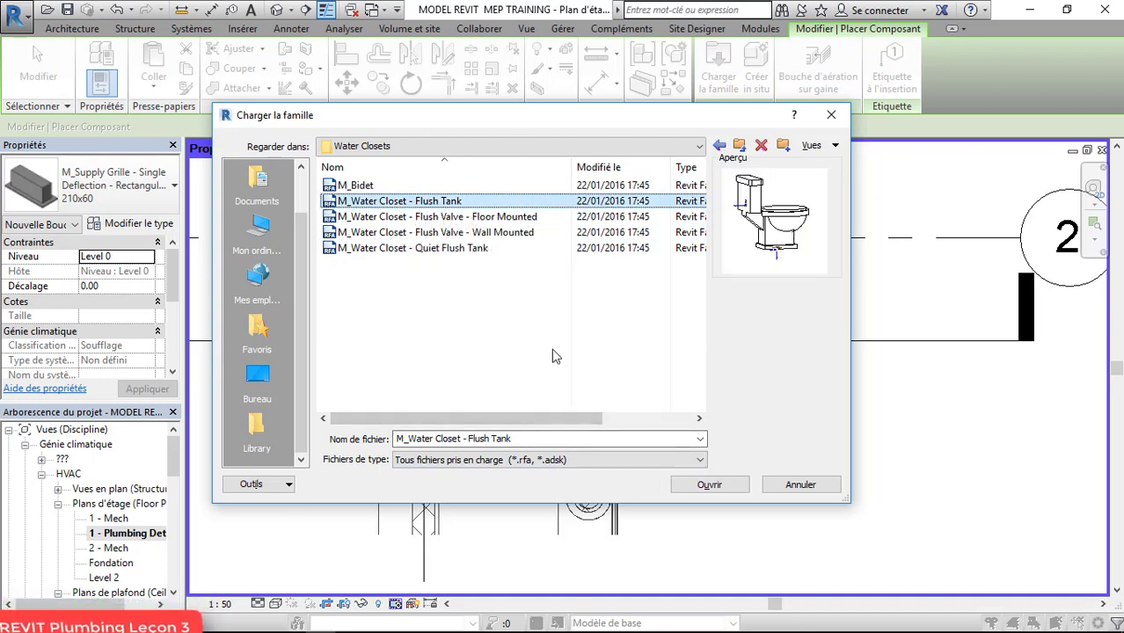
left_click(400, 218)
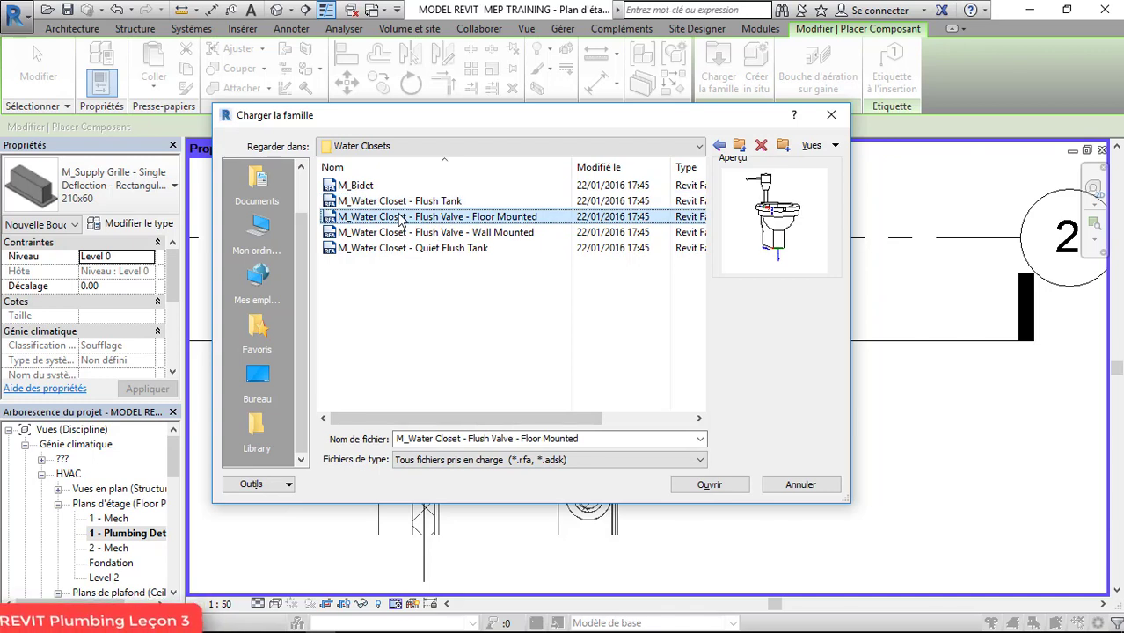
left_click(409, 203)
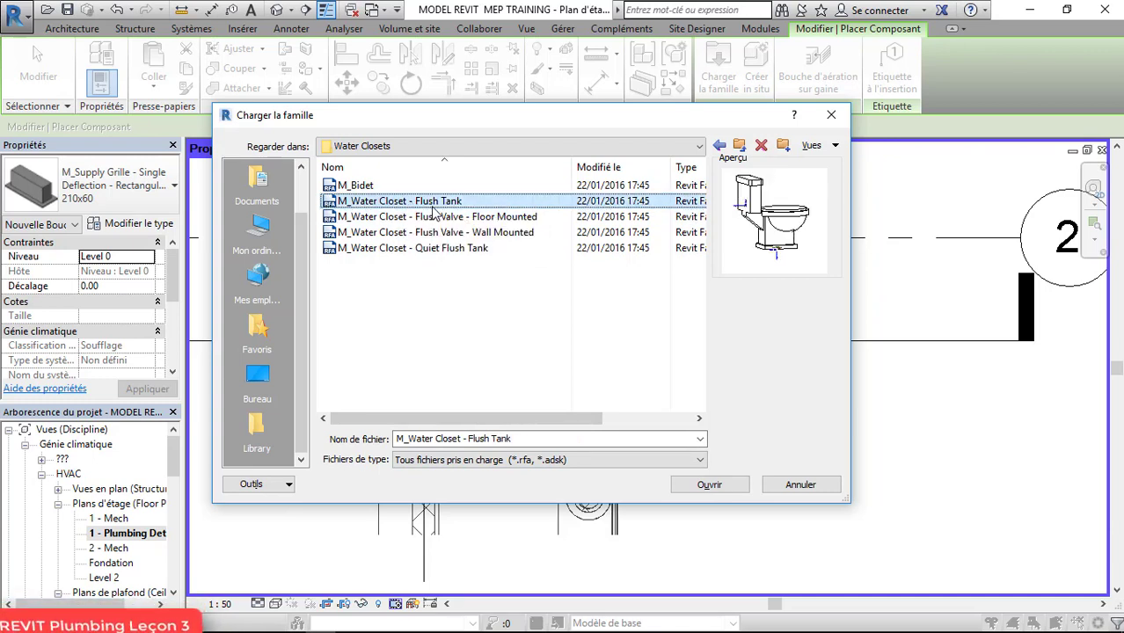
left_click(725, 489)
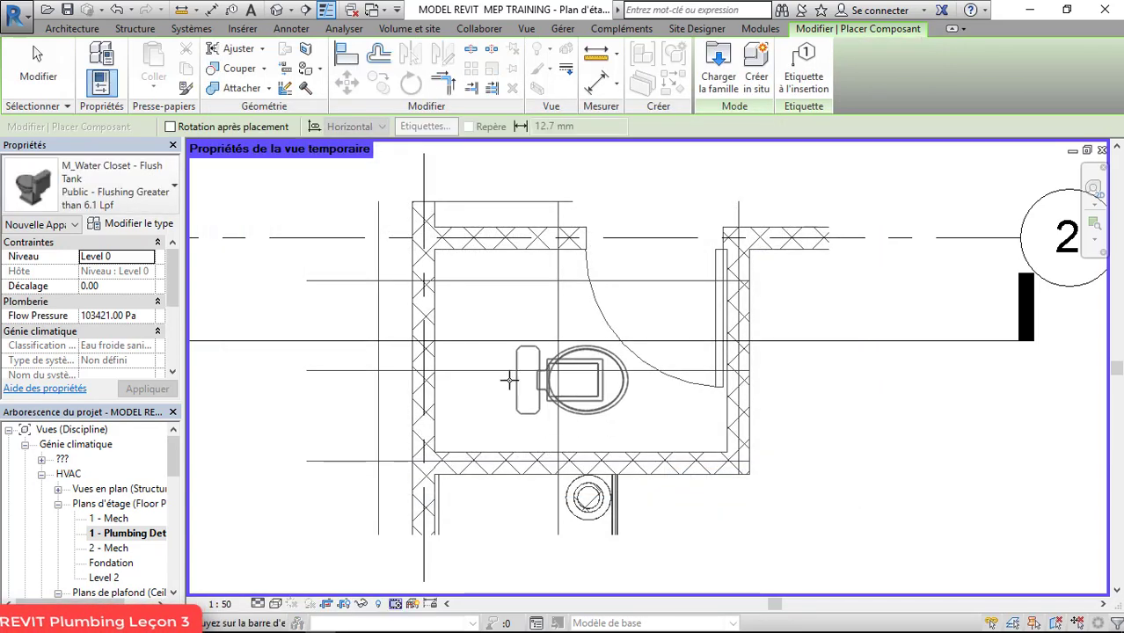
Step: Rotate the water closet and place it with its tank against the small room's upper wall, near the left corner
key("space")
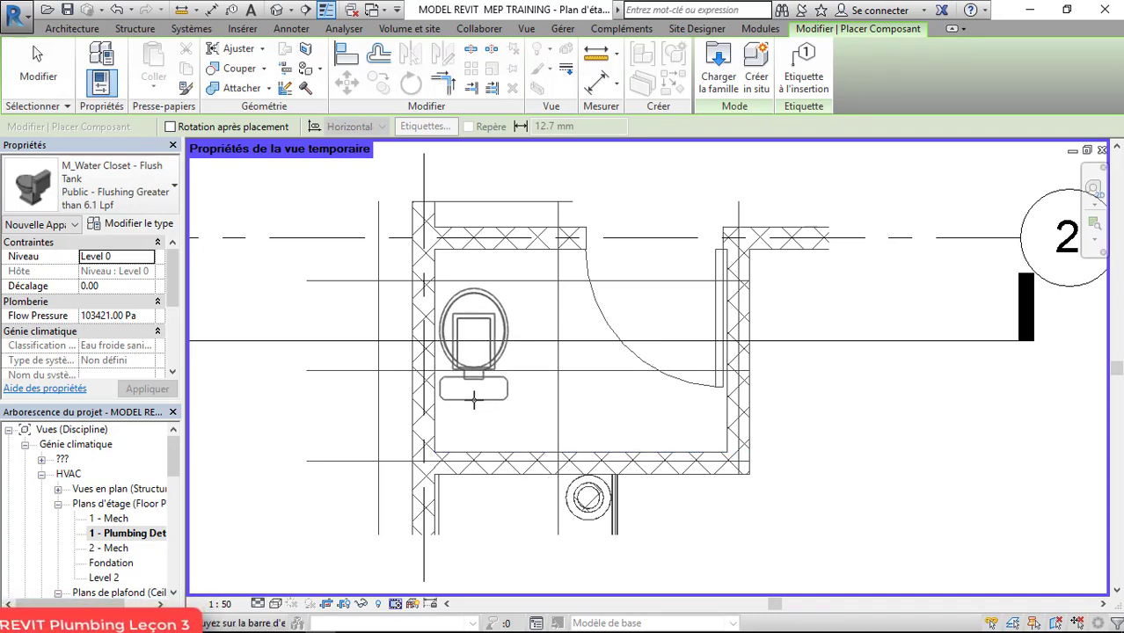
left_click(480, 247)
key("Escape")
key("Escape")
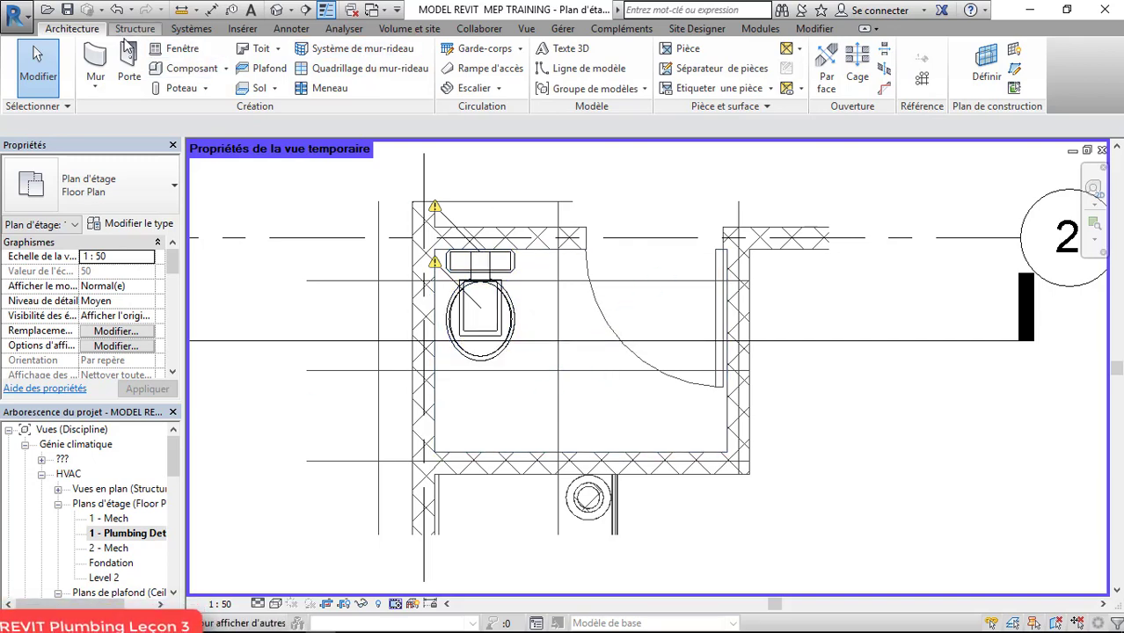
Step: Start placing another component, choose to load a family, and browse the US Metric library through Plumbing and MEP to Fixtures
left_click(185, 70)
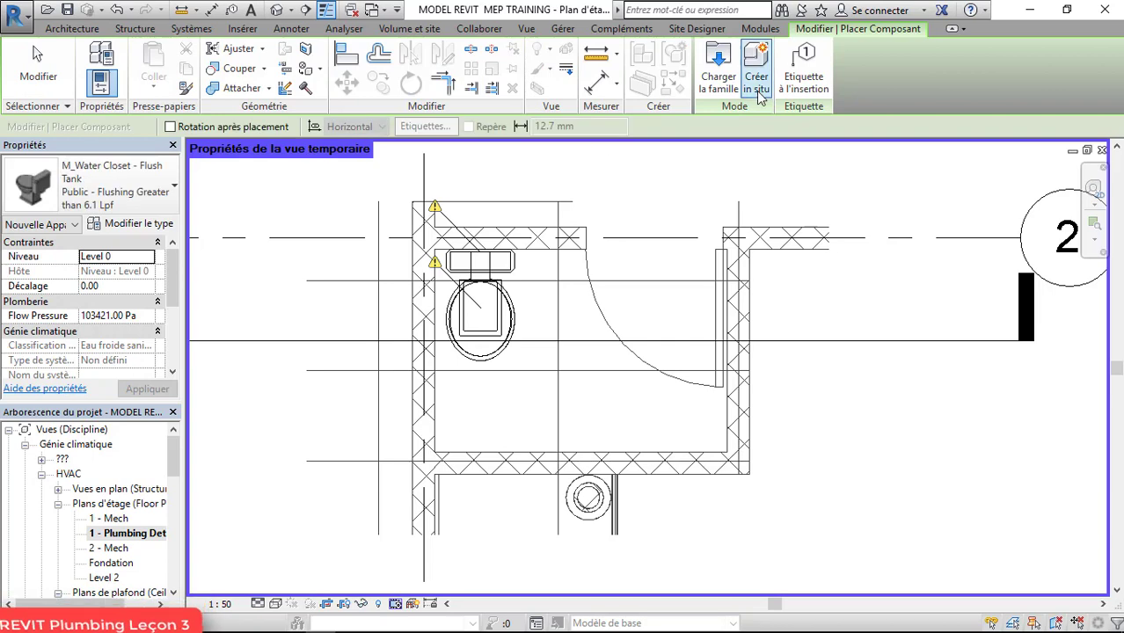
left_click(725, 93)
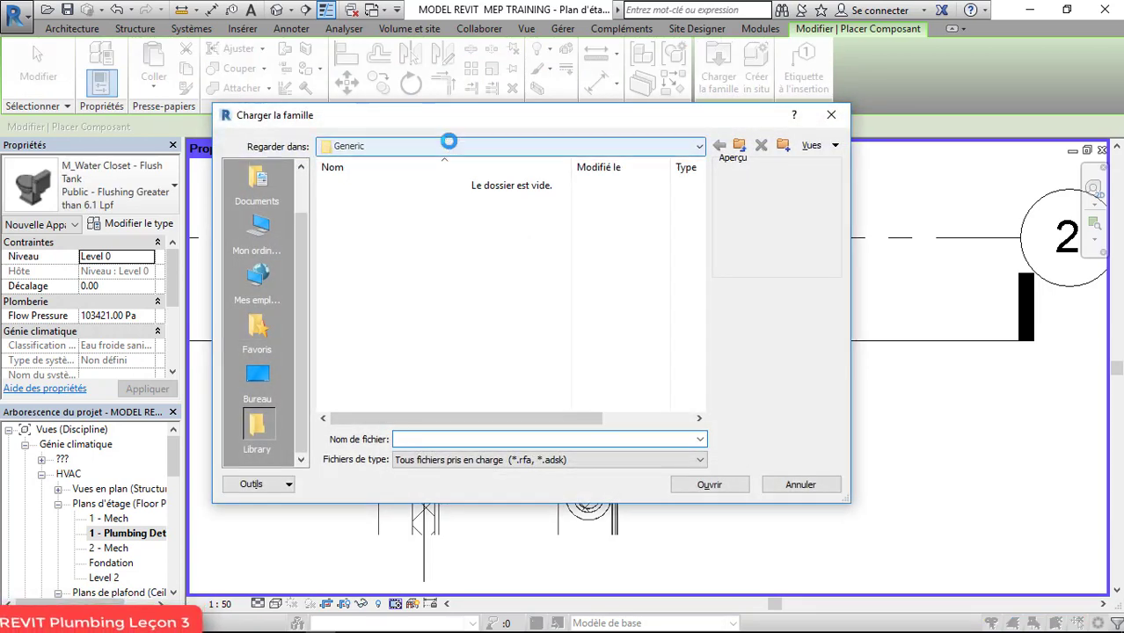
left_click(446, 146)
left_click(442, 248)
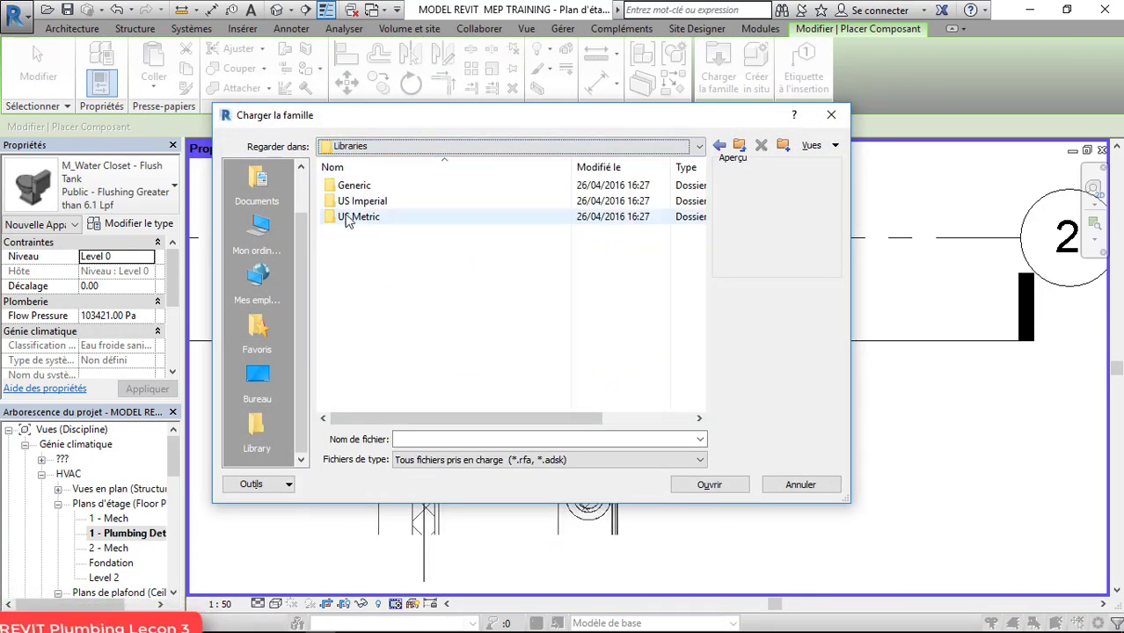
double_click(361, 253)
scroll(374, 254, "down", 7)
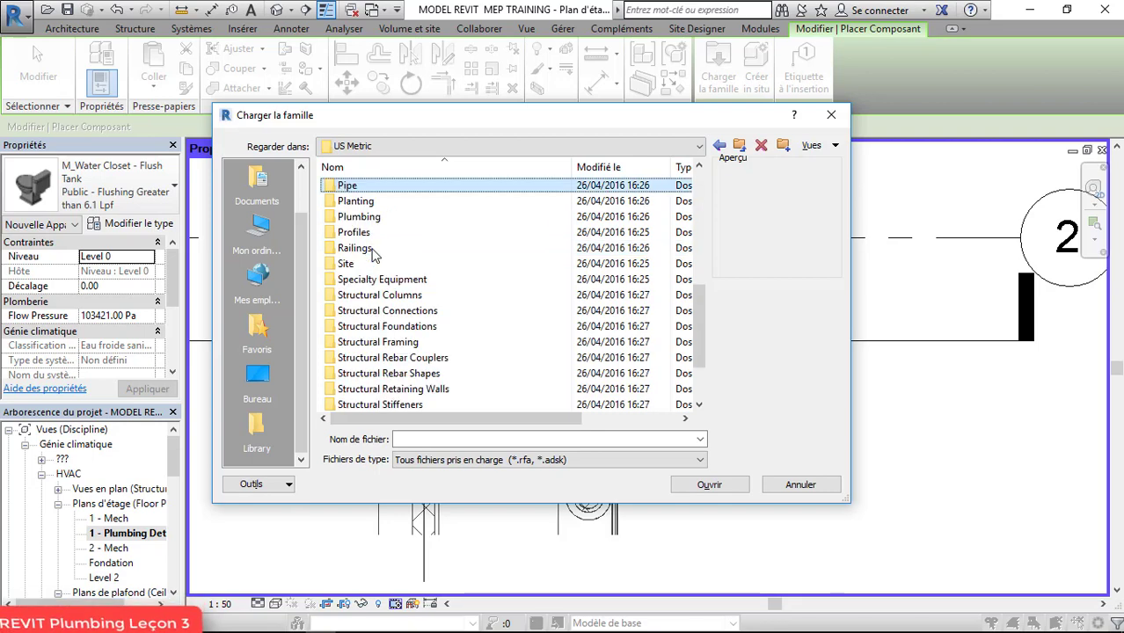
double_click(361, 219)
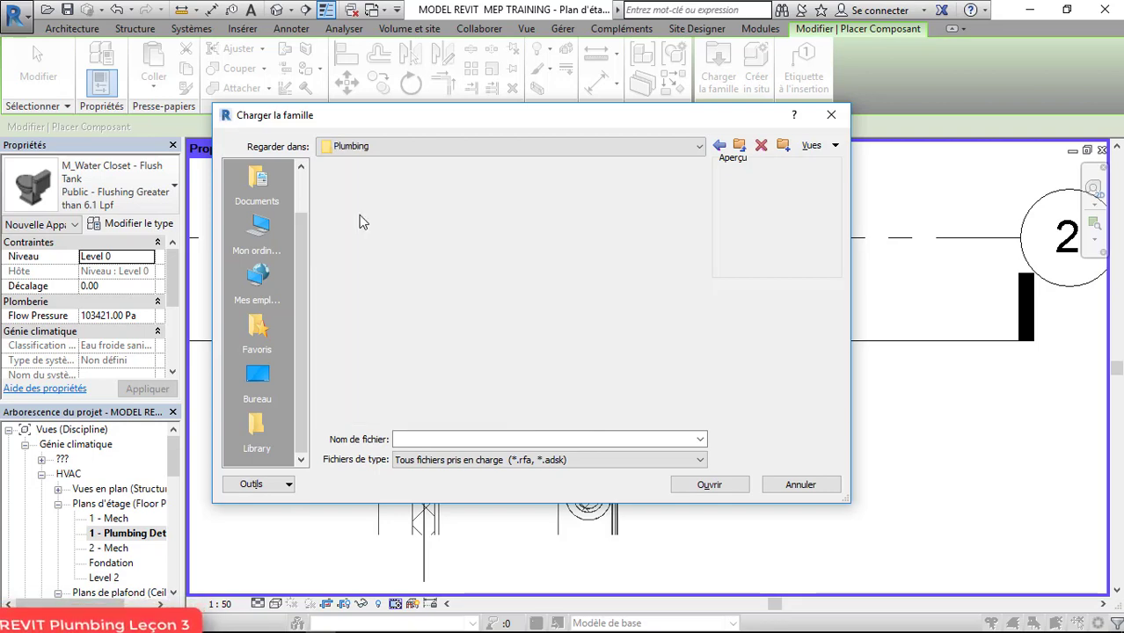
double_click(354, 202)
double_click(353, 202)
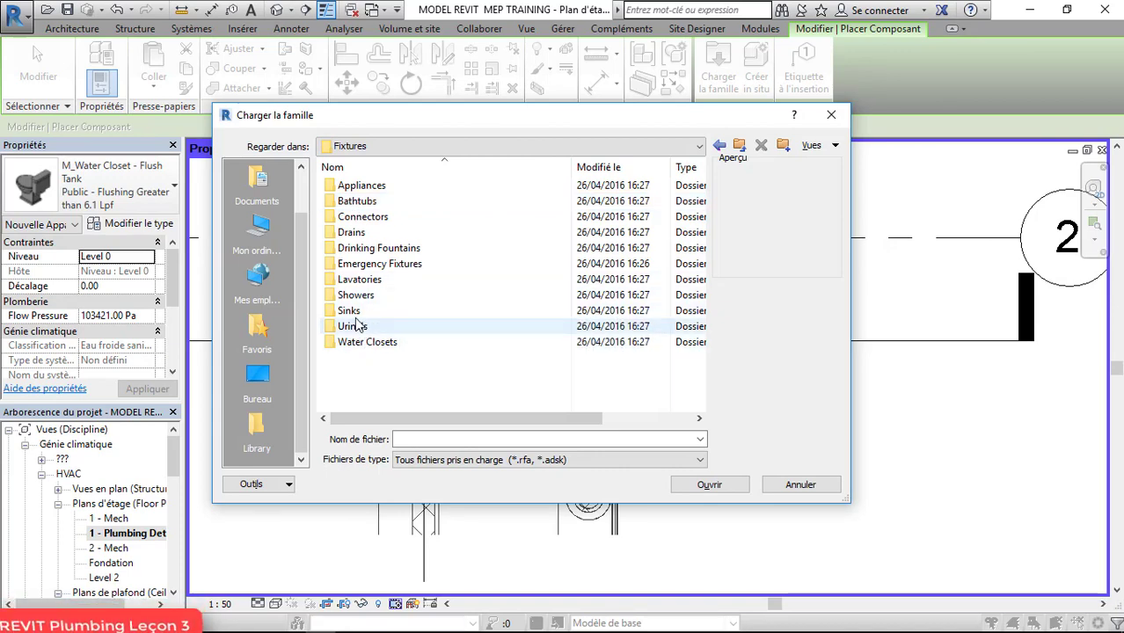
Step: Check the kitchen and island models in the Sinks folder and return to the Fixtures folder
double_click(350, 310)
left_click(391, 232)
left_click(388, 201)
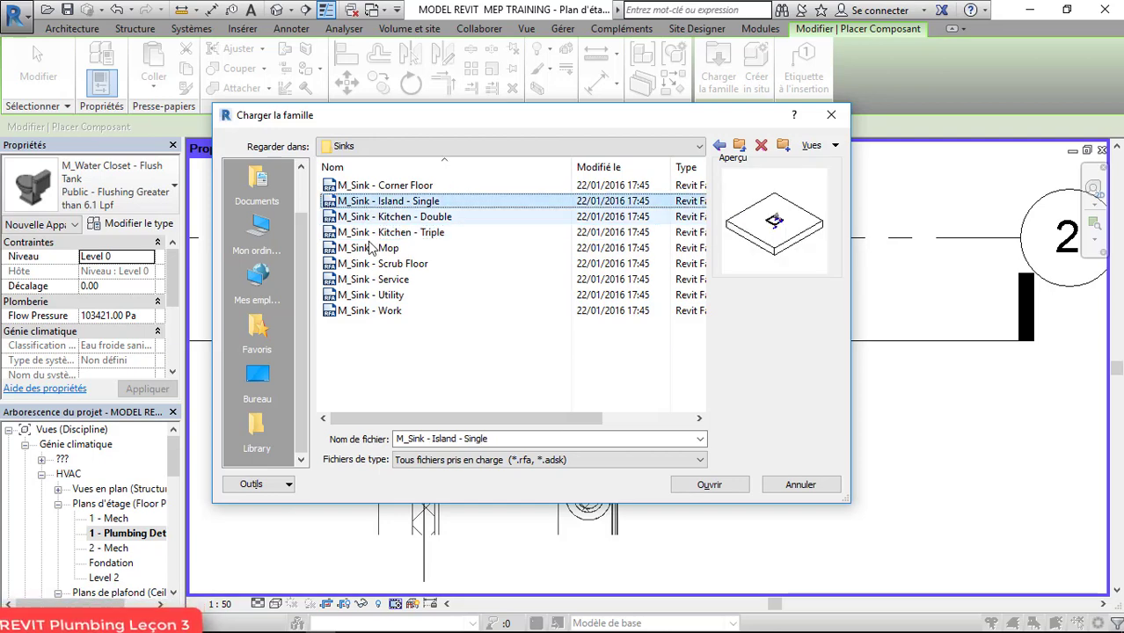
left_click(719, 145)
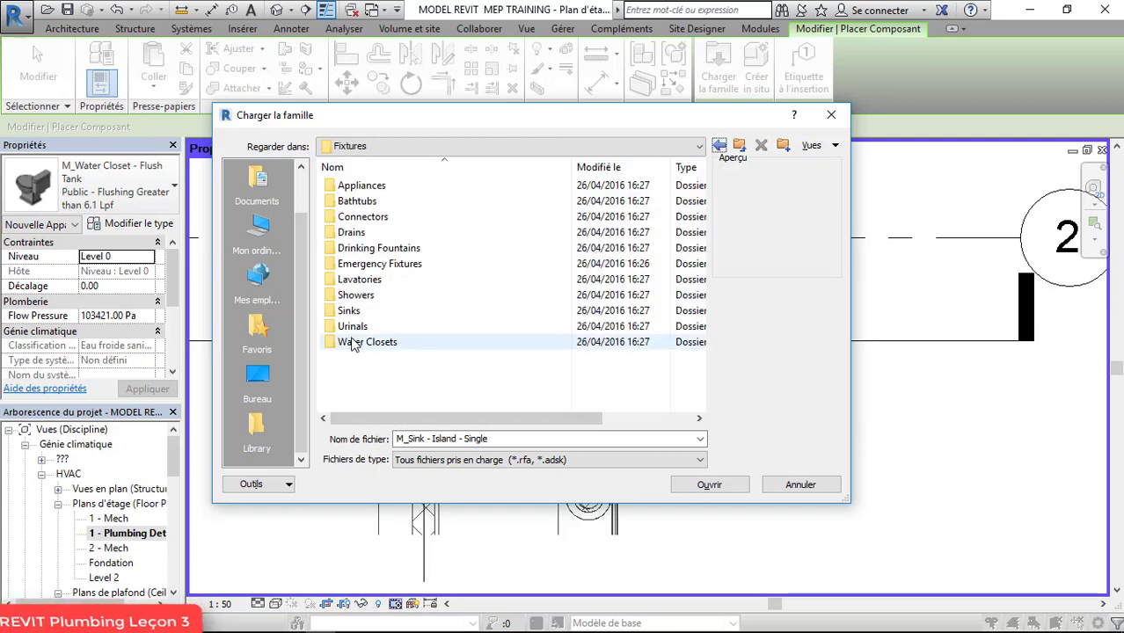
Step: Compare the families in the Showers folder and load M_Shower Stall with Seat - Rectangular for placement
double_click(356, 295)
left_click(368, 218)
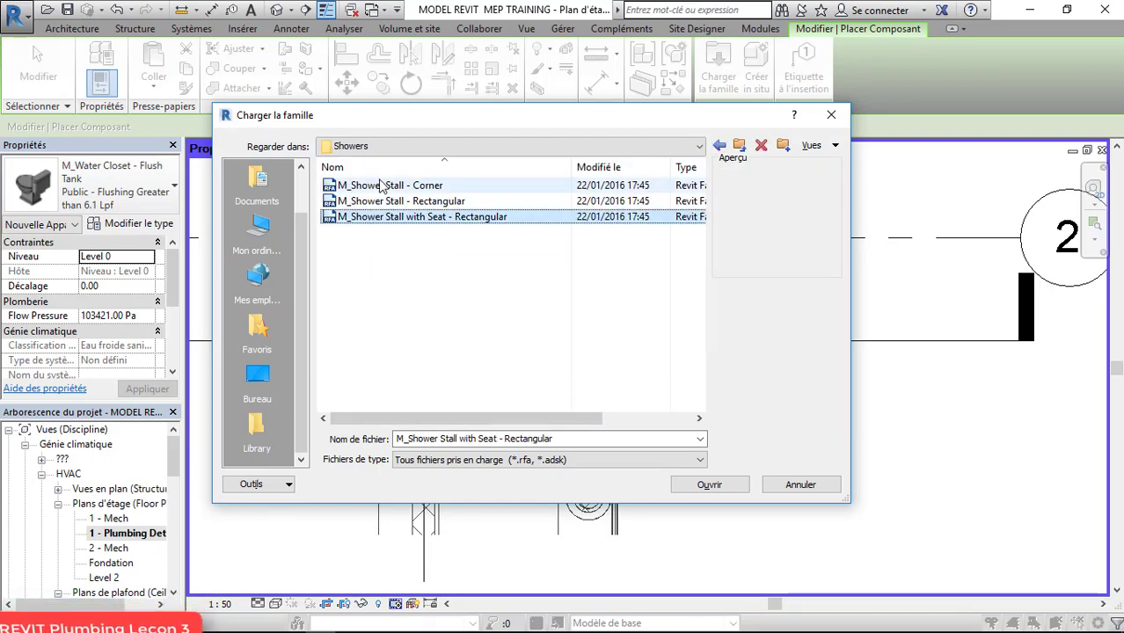
left_click(381, 185)
left_click(406, 202)
left_click(396, 217)
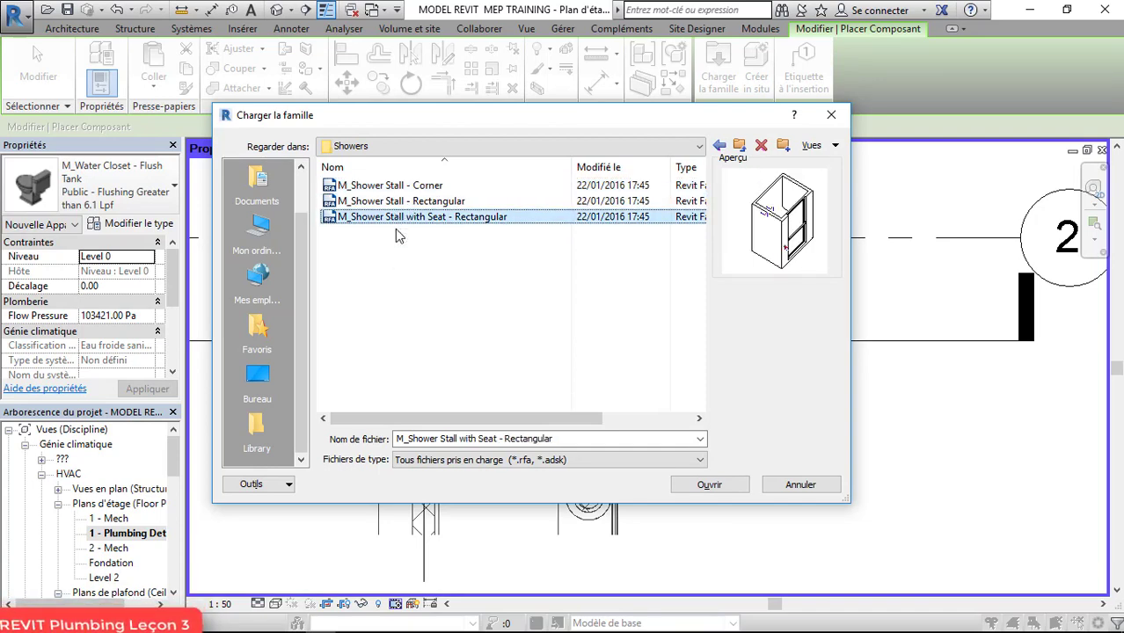
left_click(713, 486)
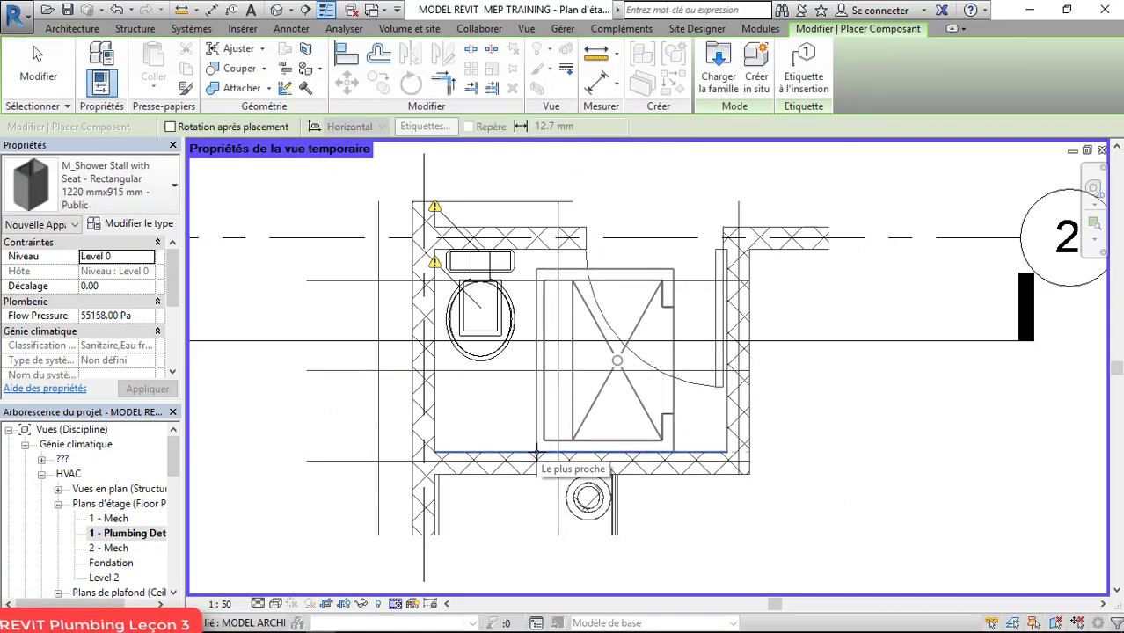
Step: Place the shower stall against the room's lower wall and move the water closet up into the door opening
left_click(537, 453)
key("Escape")
key("Escape")
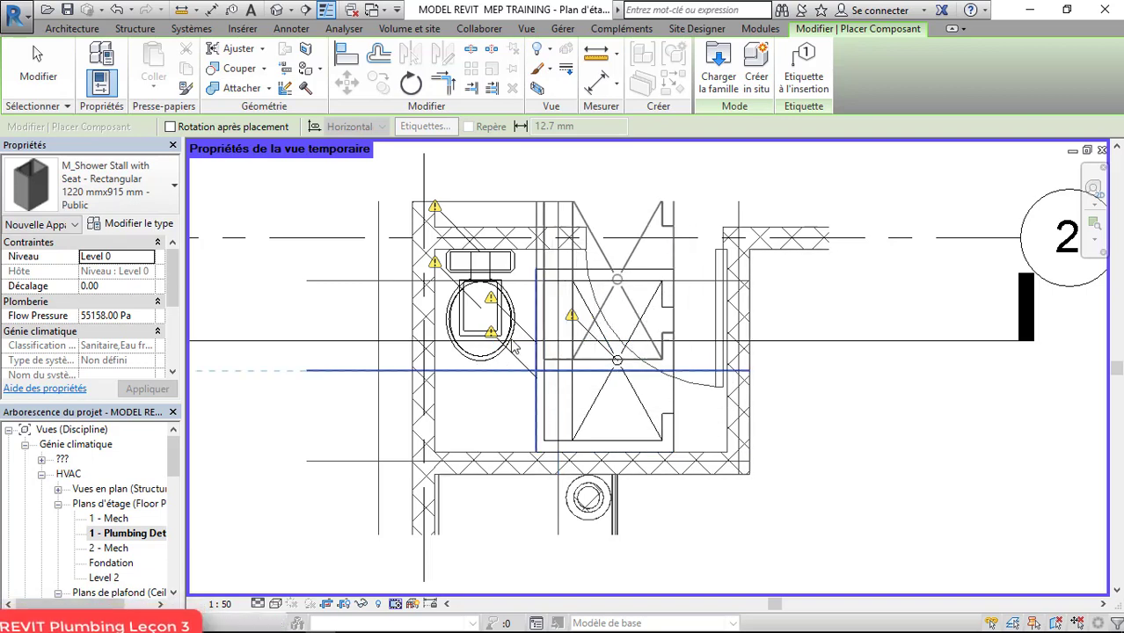
left_click(497, 293)
left_click_drag(496, 293, 675, 238)
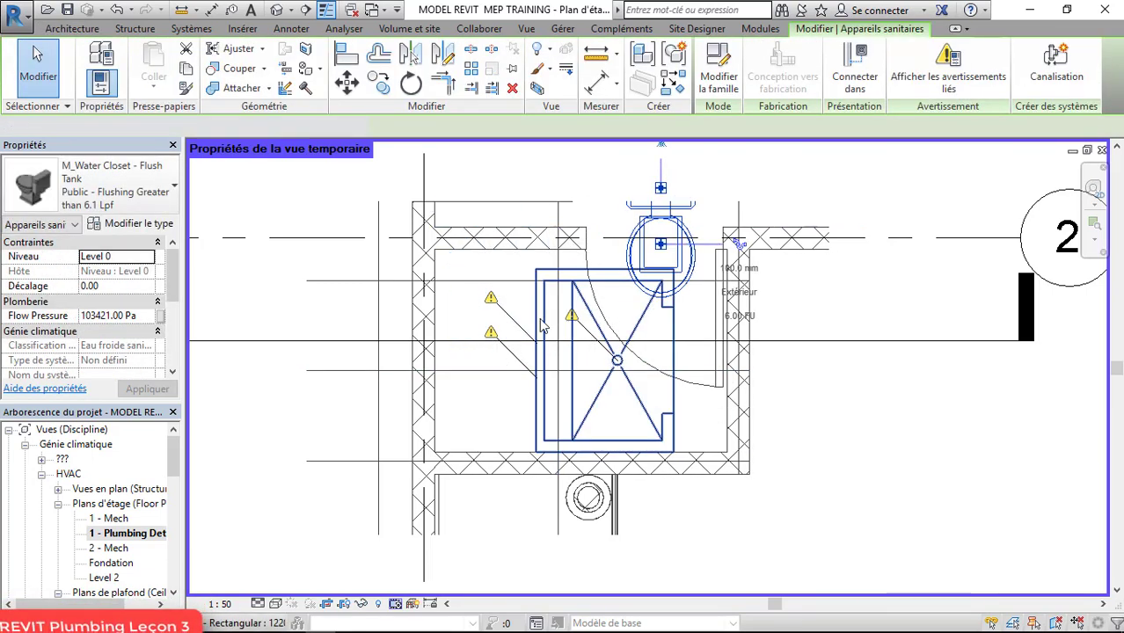
Step: Set the shower stall type's Shower Width to 100 and move the stall against the left wall in the lower corner
left_click(542, 327)
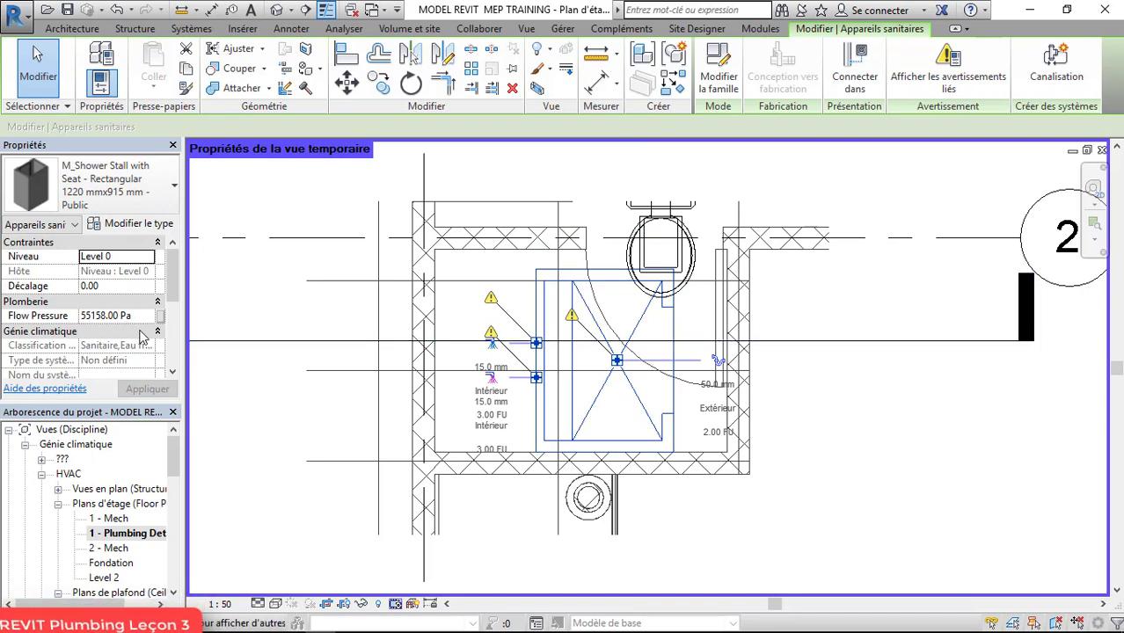
left_click(155, 230)
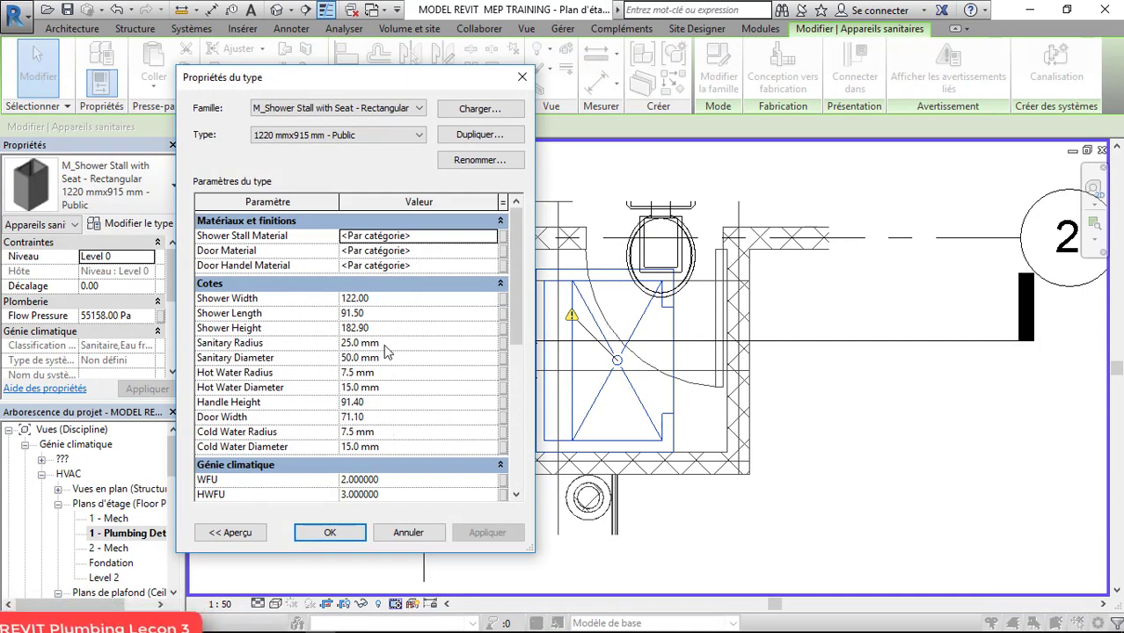
left_click(391, 298)
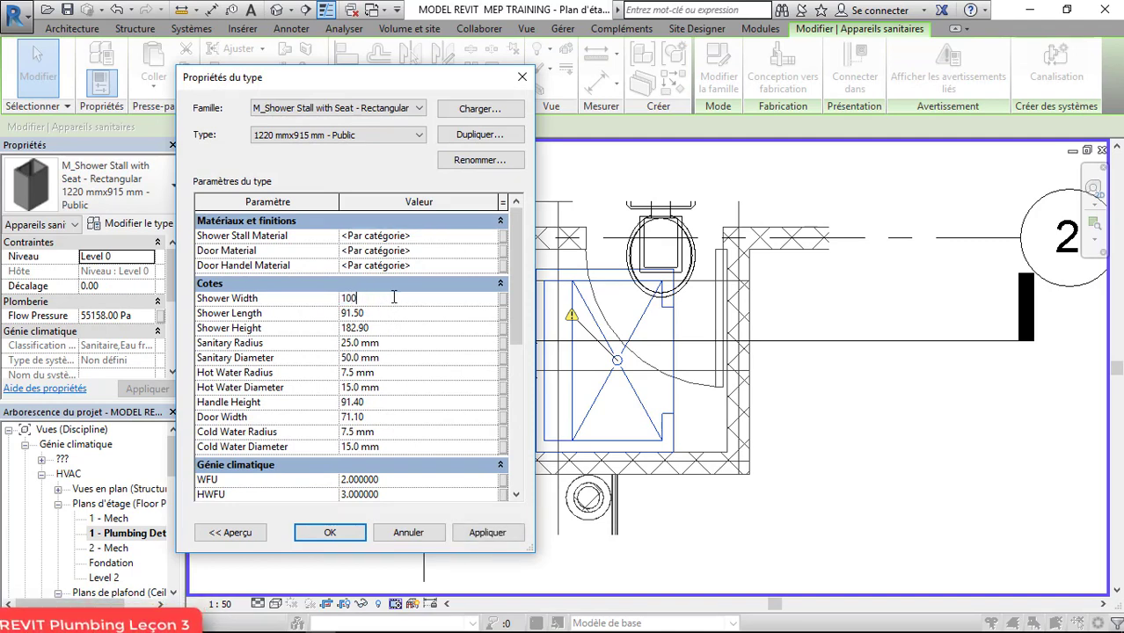
left_click(492, 536)
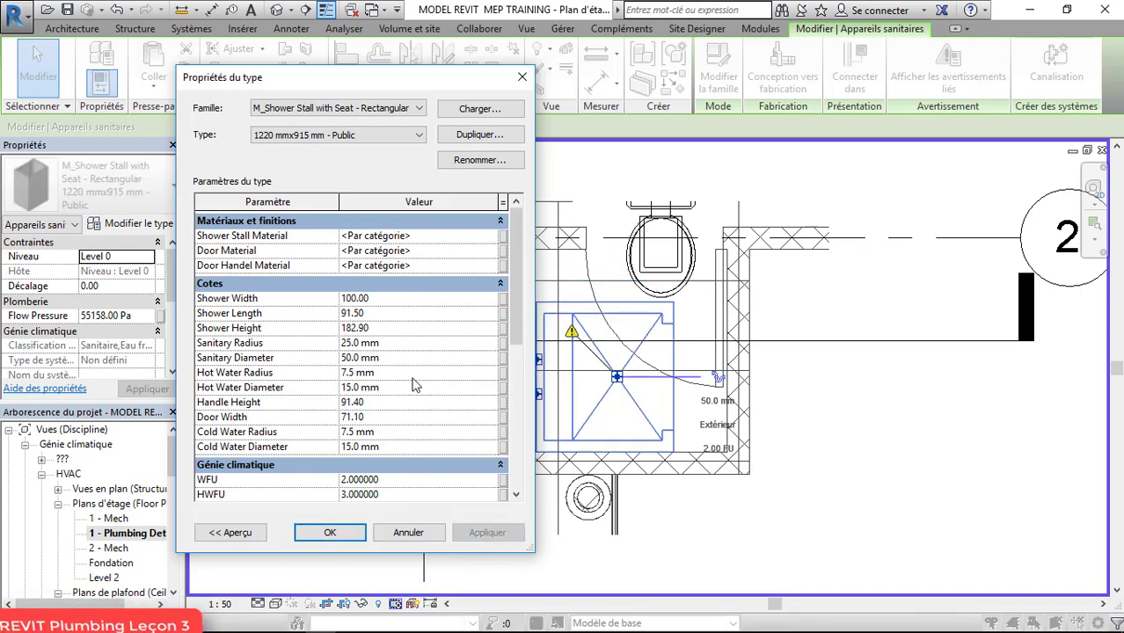
left_click(330, 533)
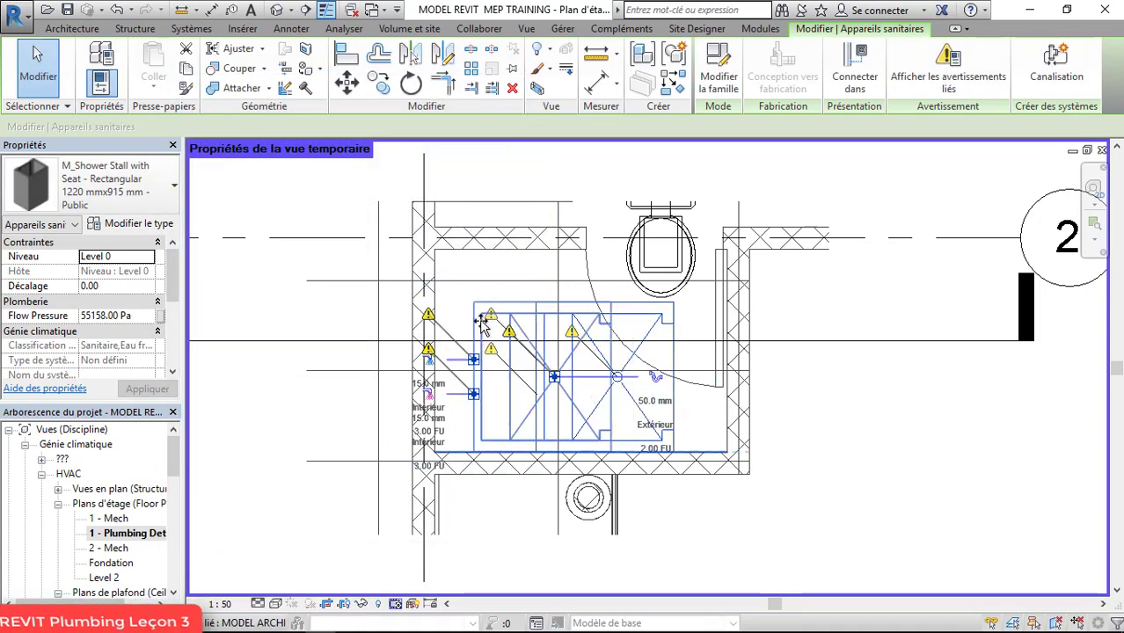
left_click_drag(483, 324, 472, 326)
key("Escape")
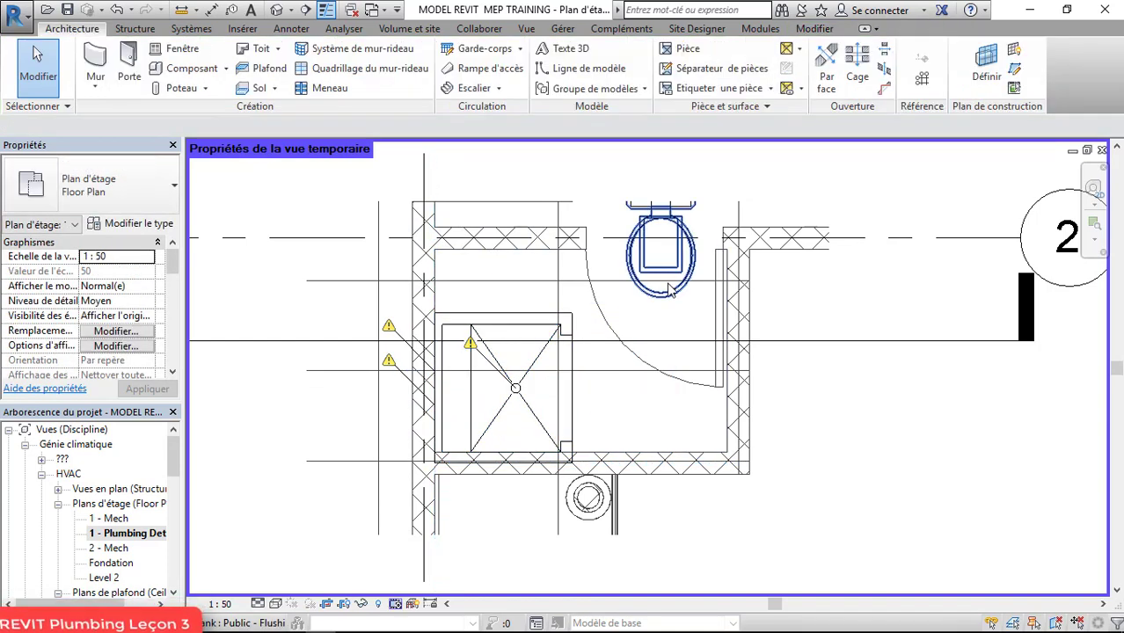
Step: Rotate the water closet and move it into the room's lower right corner with its tank against the right wall
left_click(670, 290)
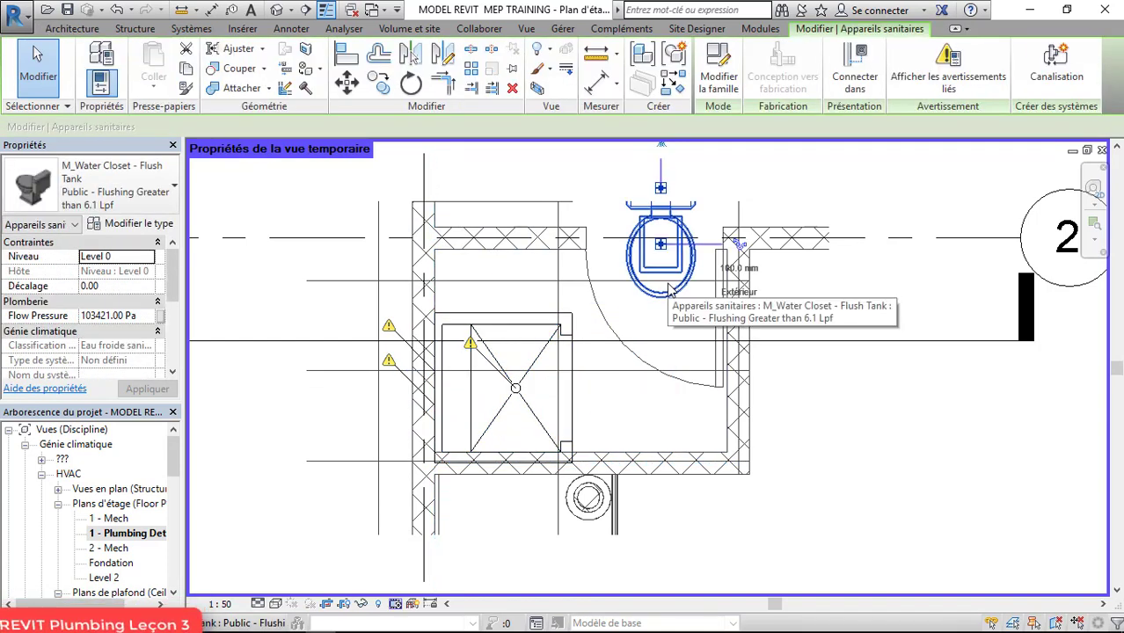
key("space")
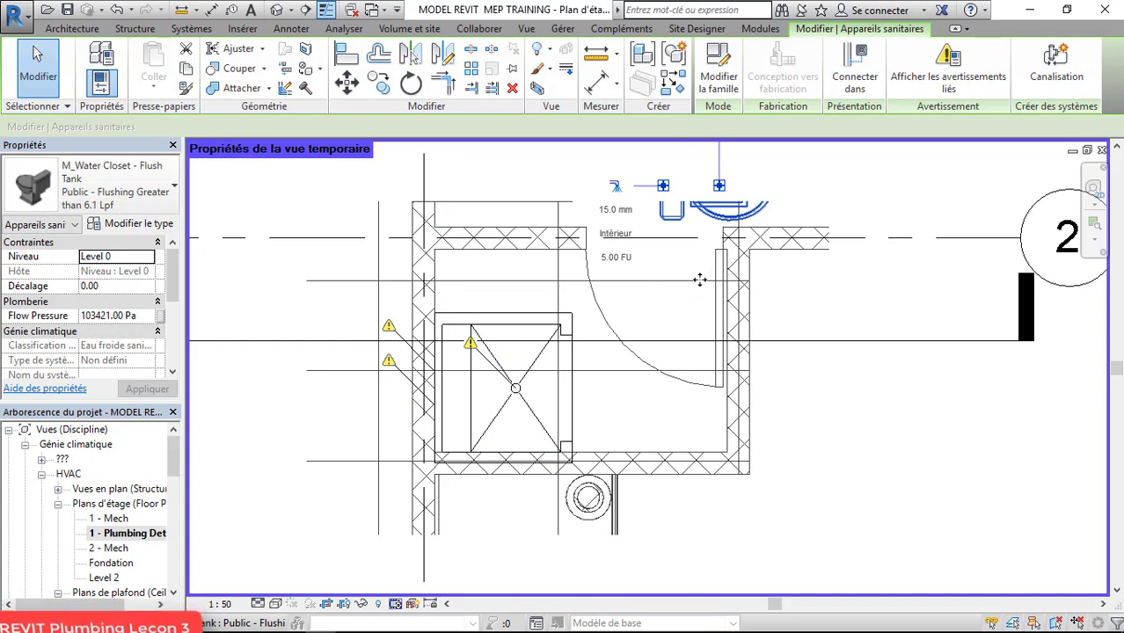
left_click_drag(700, 280, 680, 359)
key("space")
key("space")
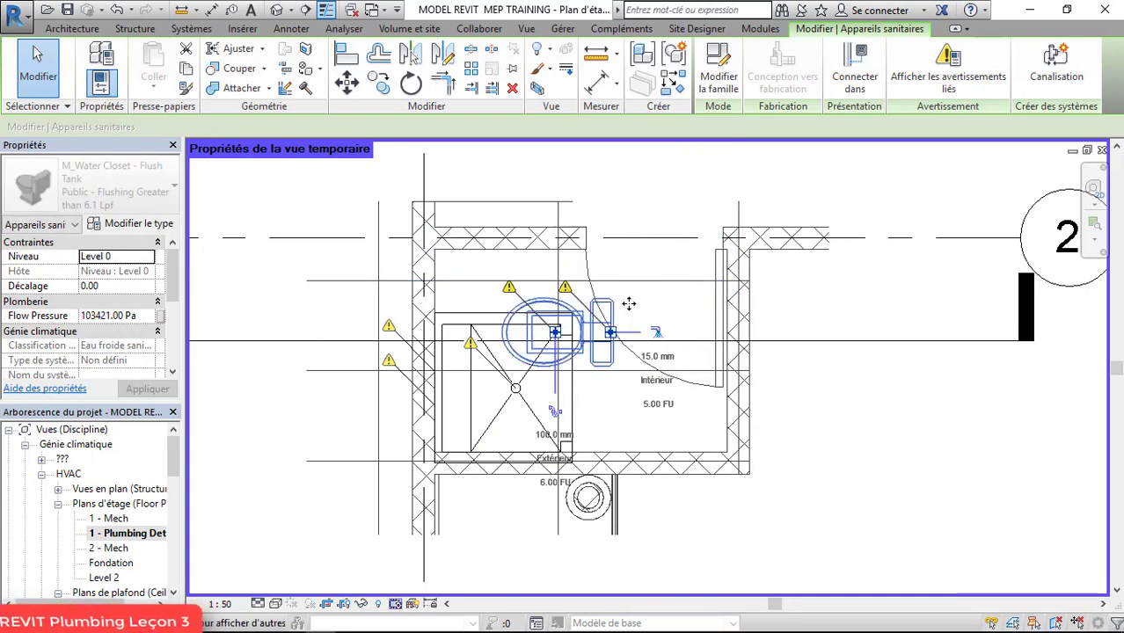
left_click_drag(574, 327, 691, 423)
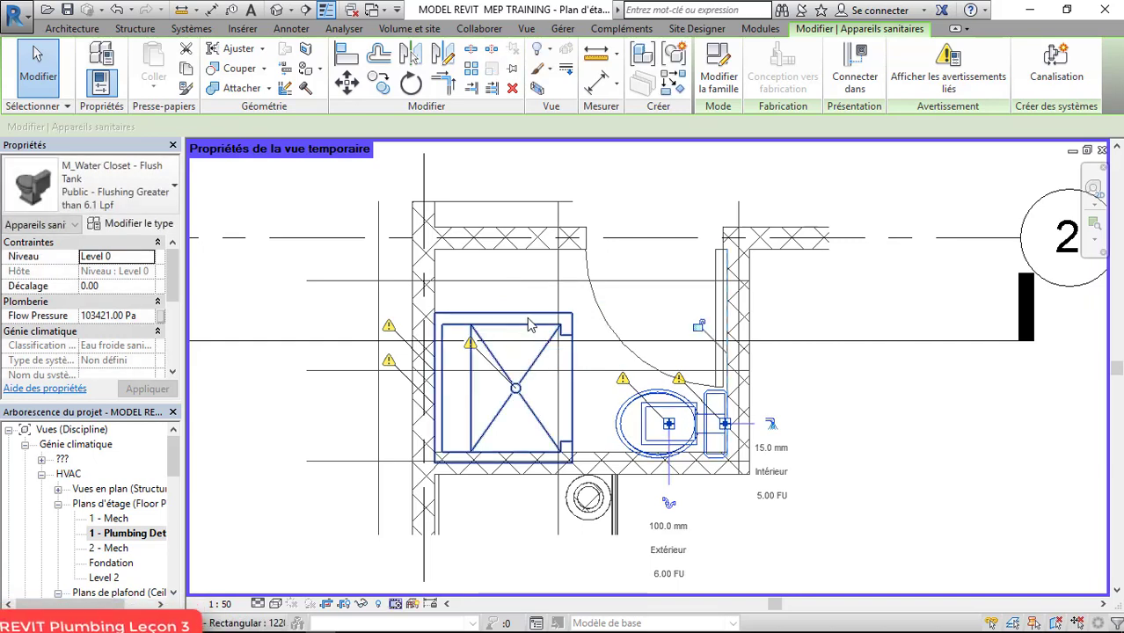
Step: Move the shower stall up into the room's upper left corner
left_click(506, 314)
left_click_drag(507, 311, 510, 248)
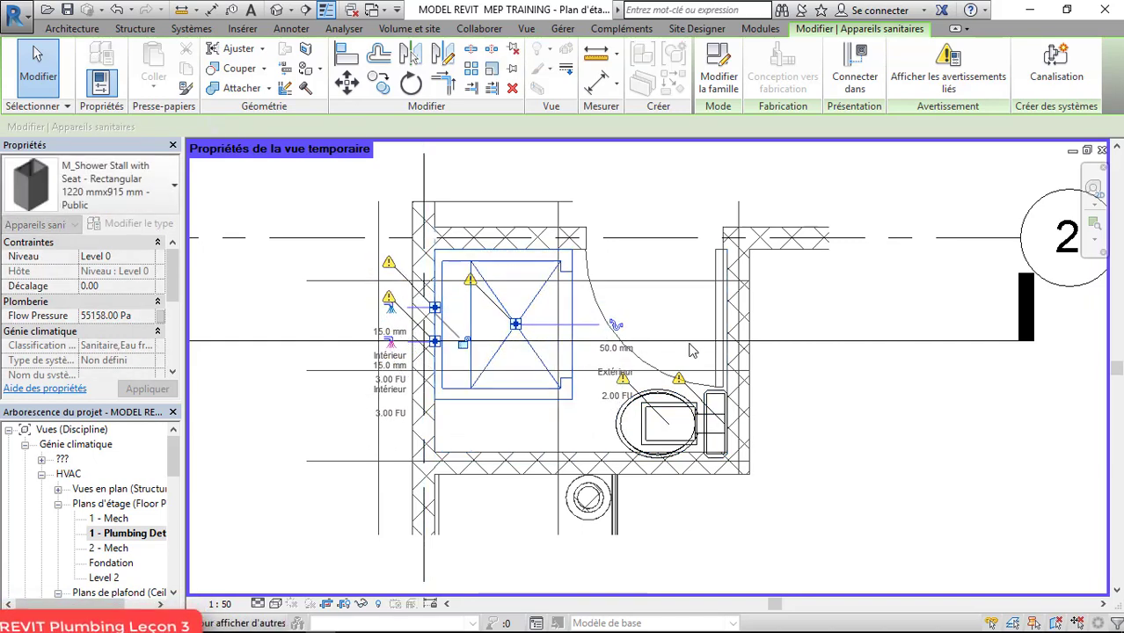
left_click(552, 422)
Step: Set the shower stall type's Shower Length to 80
scroll(553, 422, "up", 2)
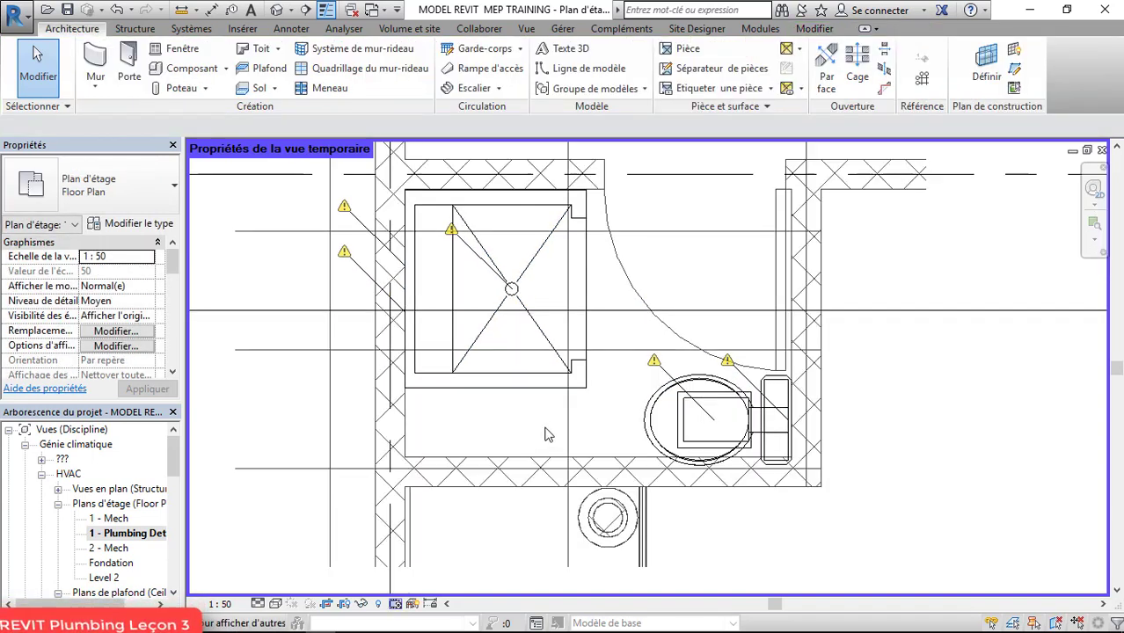
left_click(482, 387)
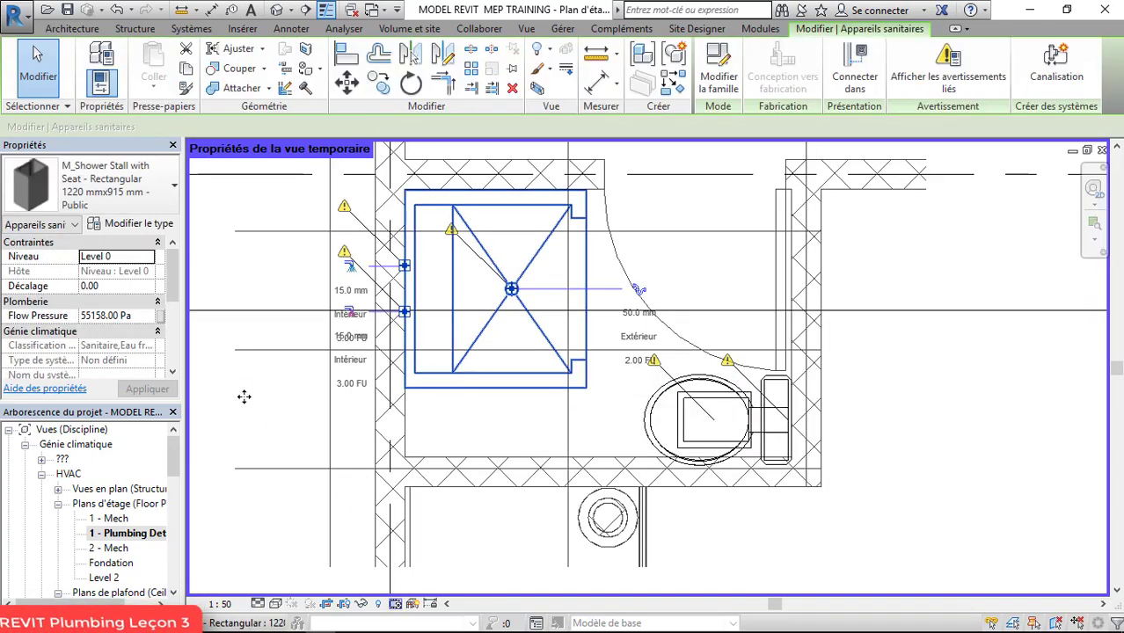
left_click(150, 227)
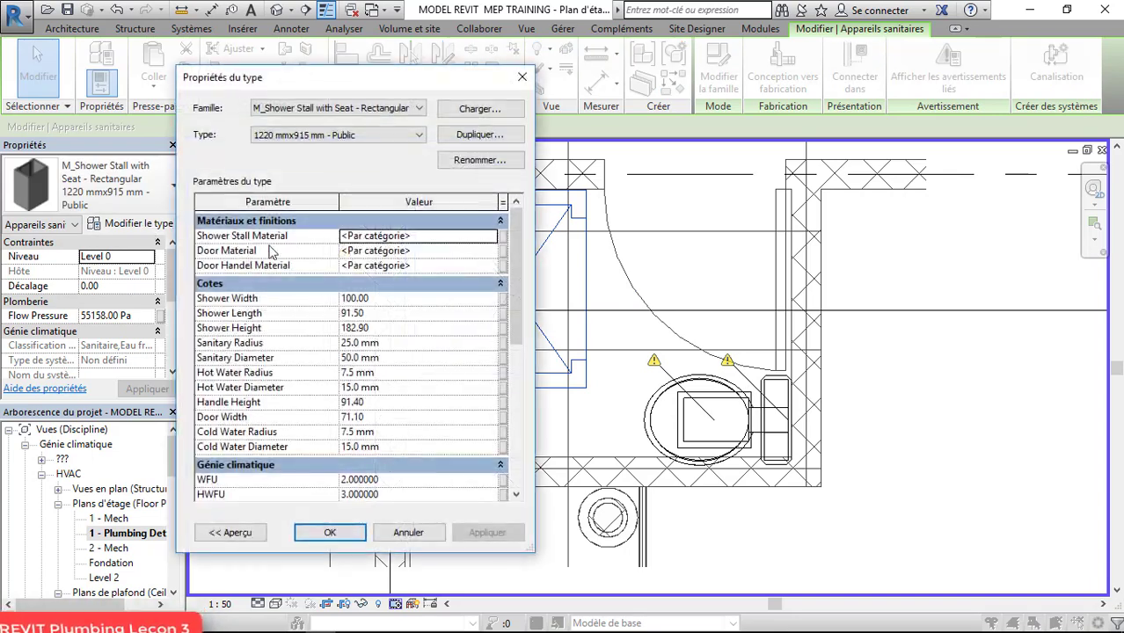
left_click(381, 313)
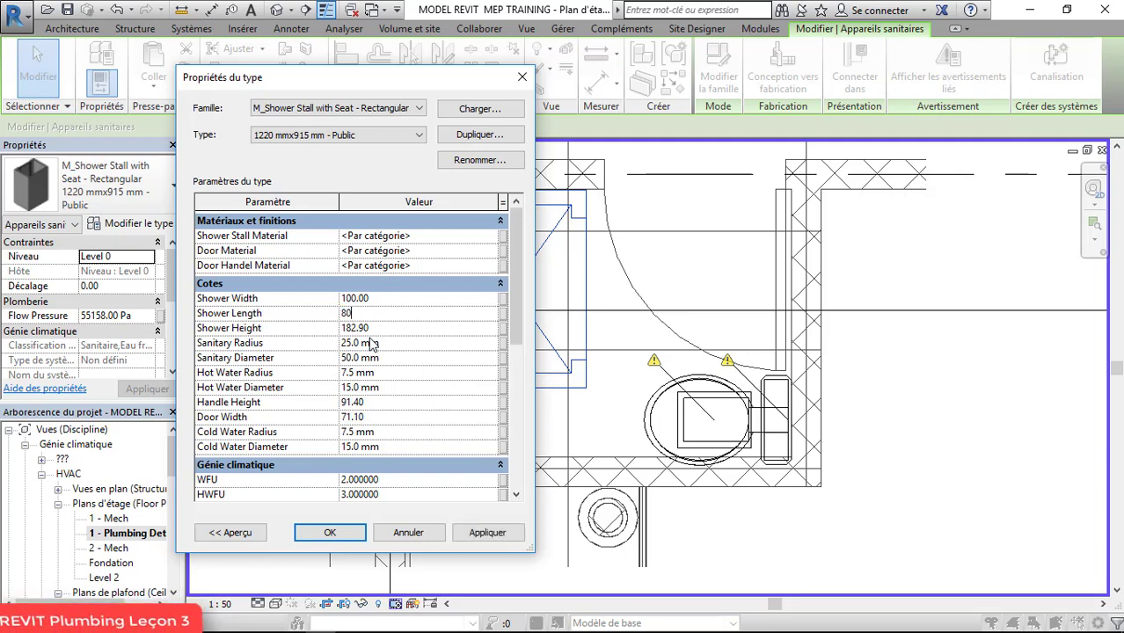
left_click(488, 533)
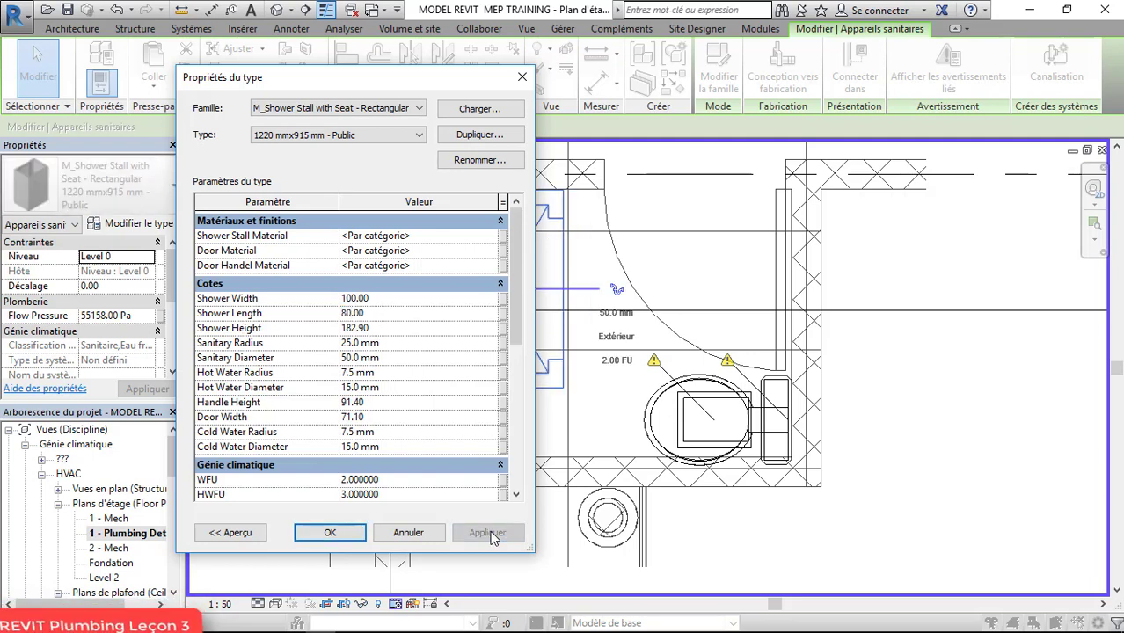
left_click_drag(379, 86, 924, 99)
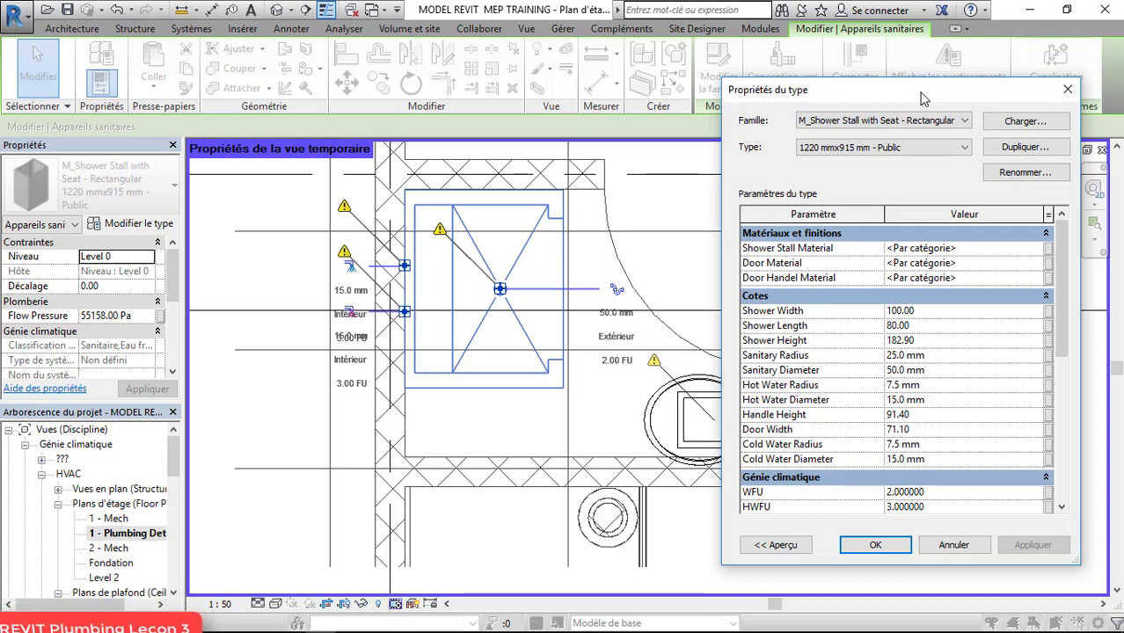
left_click(877, 544)
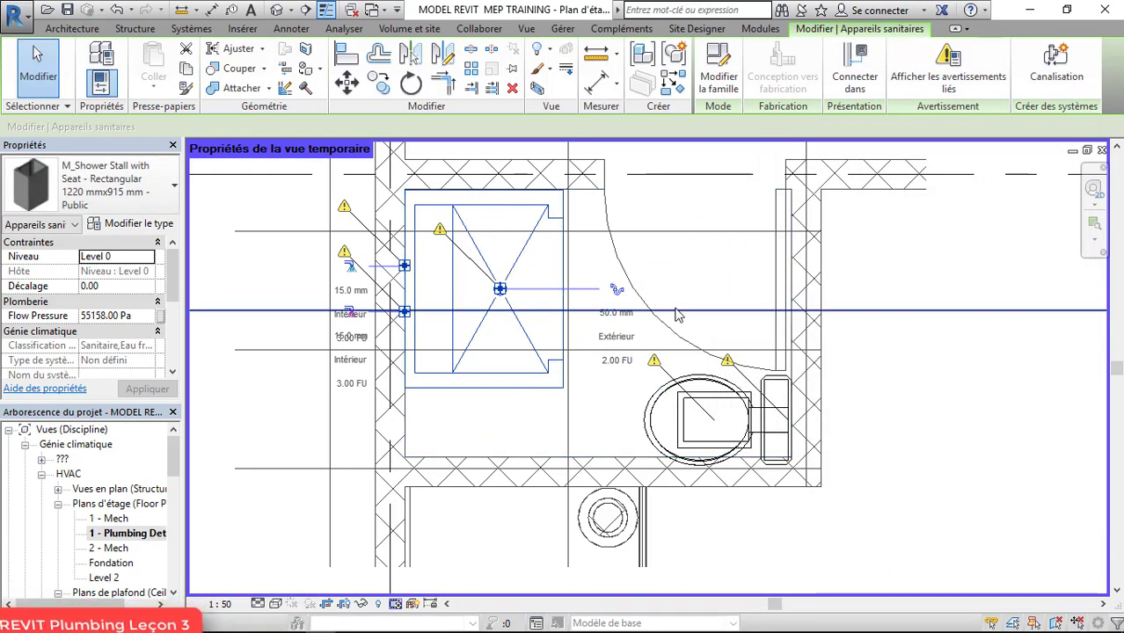
Step: Rotate the shower stall so its seat faces the upper wall and move it into the room's upper left corner
key("space")
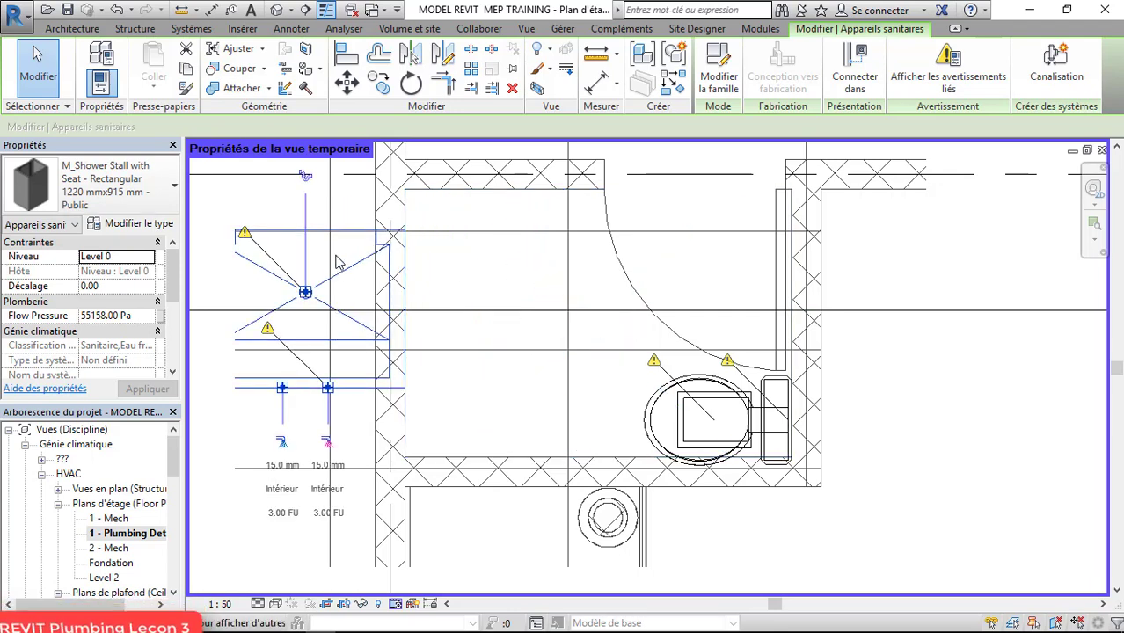
left_click_drag(449, 237, 522, 219)
key("space")
key("space")
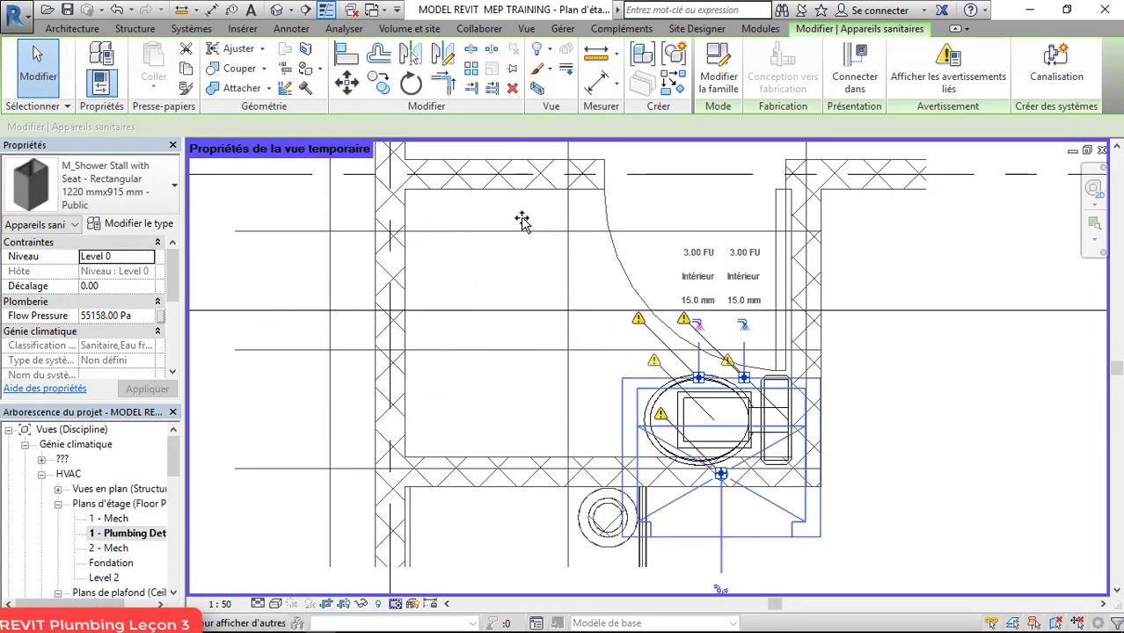
left_click_drag(732, 534, 512, 334)
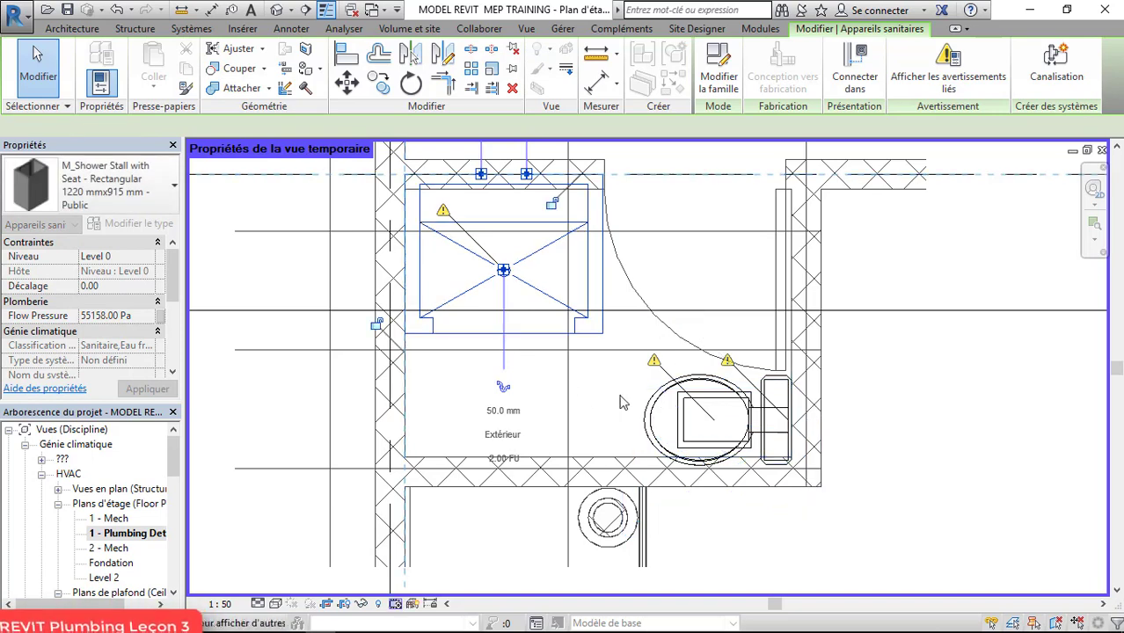
left_click(336, 327)
scroll(487, 333, "down", 2)
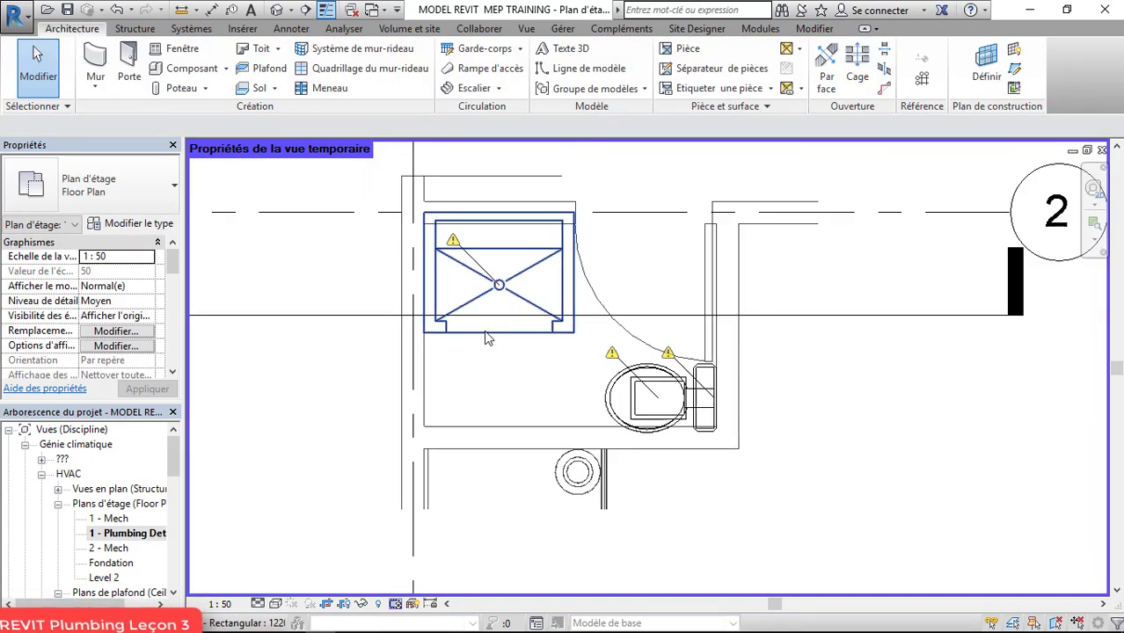
scroll(546, 351, "up", 1)
scroll(546, 354, "up", 1)
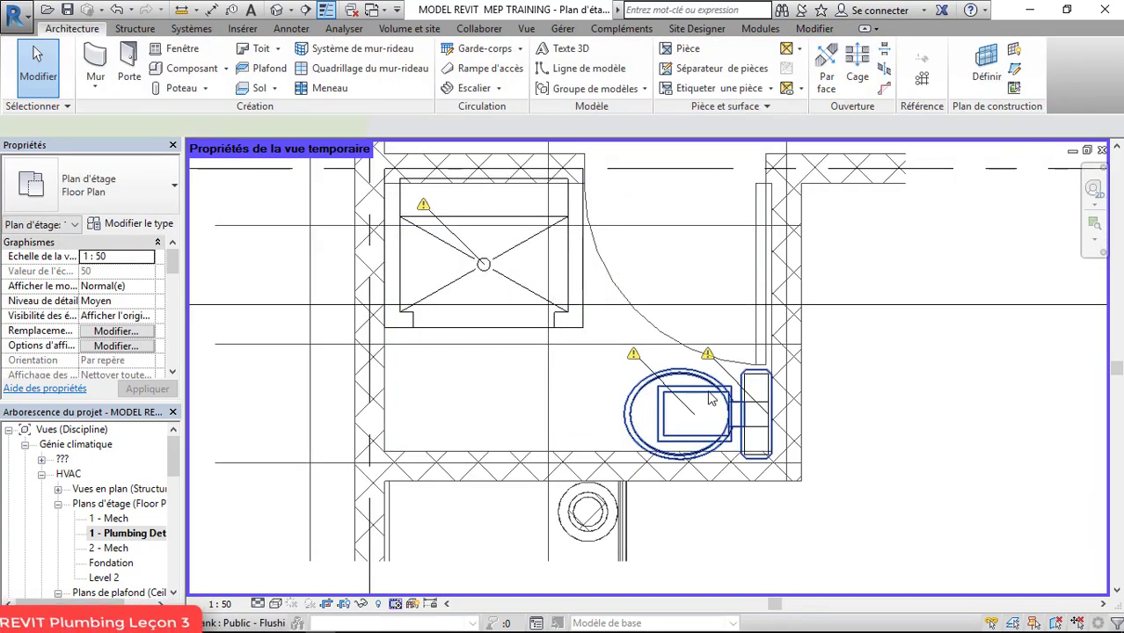
Step: Rotate the water closet to put its tank against the left wall and move it into the room's lower left corner
left_click(709, 392)
key("space")
key("space")
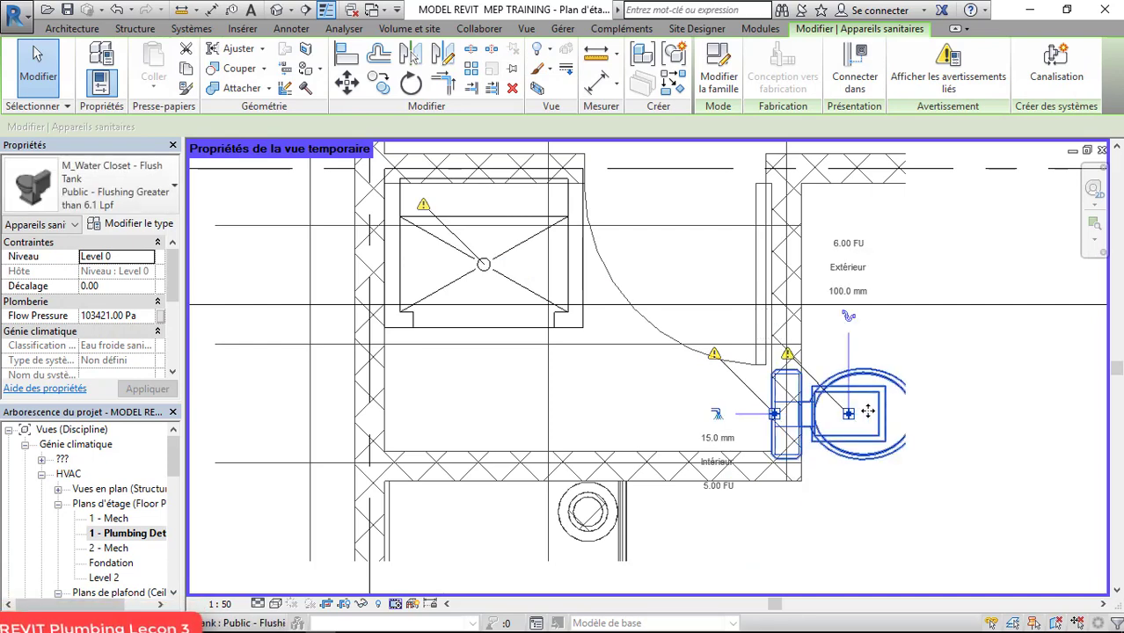
left_click_drag(869, 412, 455, 391)
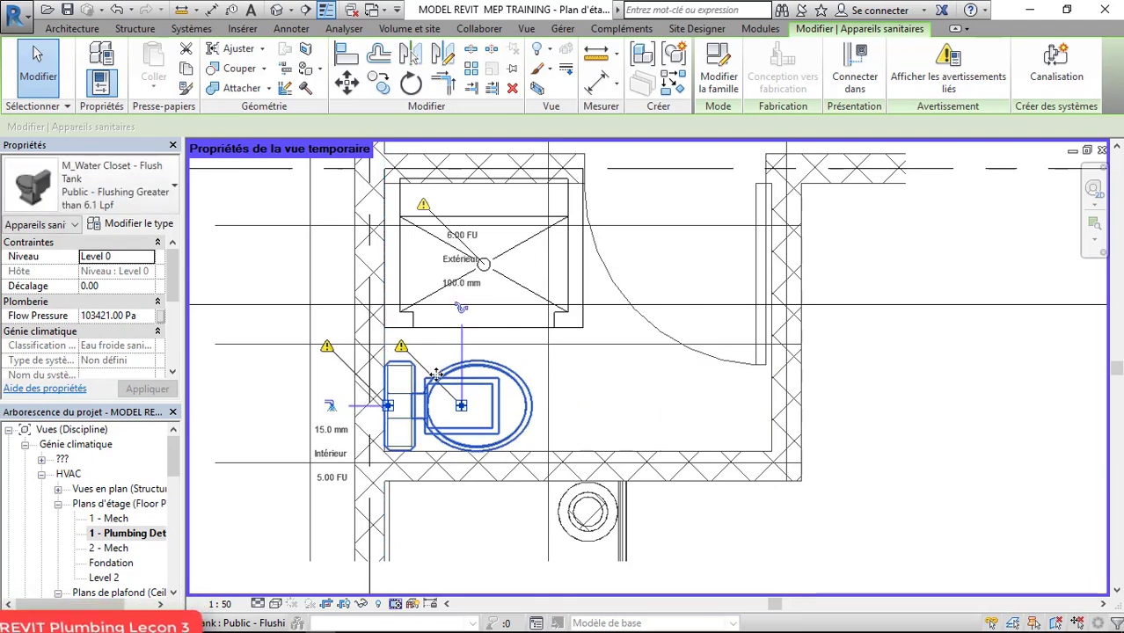
left_click(802, 364)
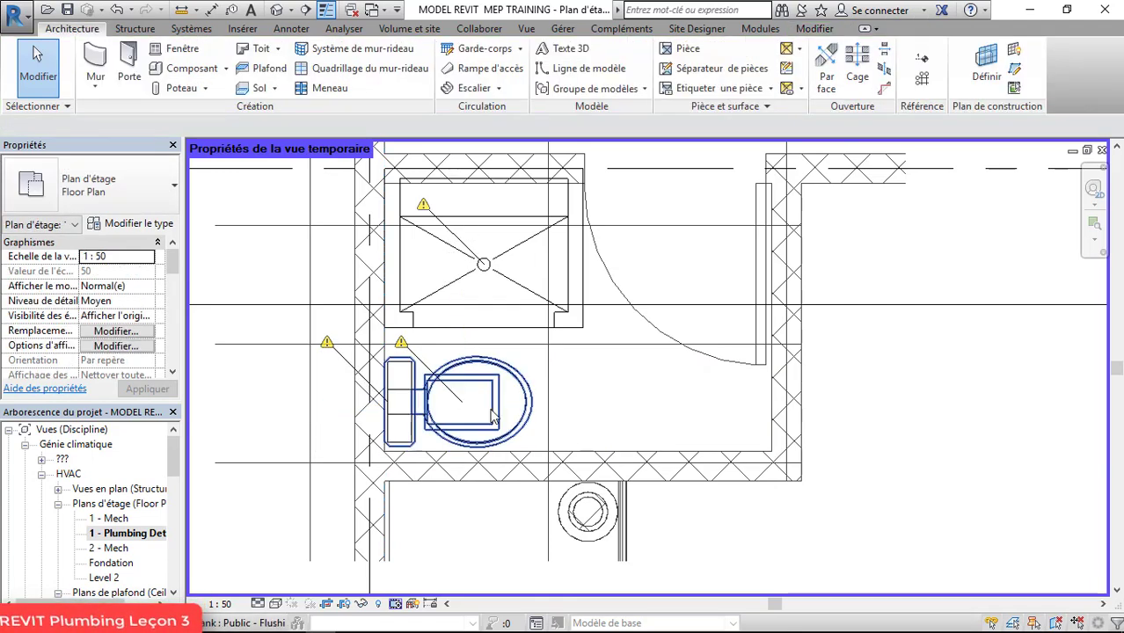
scroll(497, 413, "down", 1)
scroll(529, 412, "up", 1)
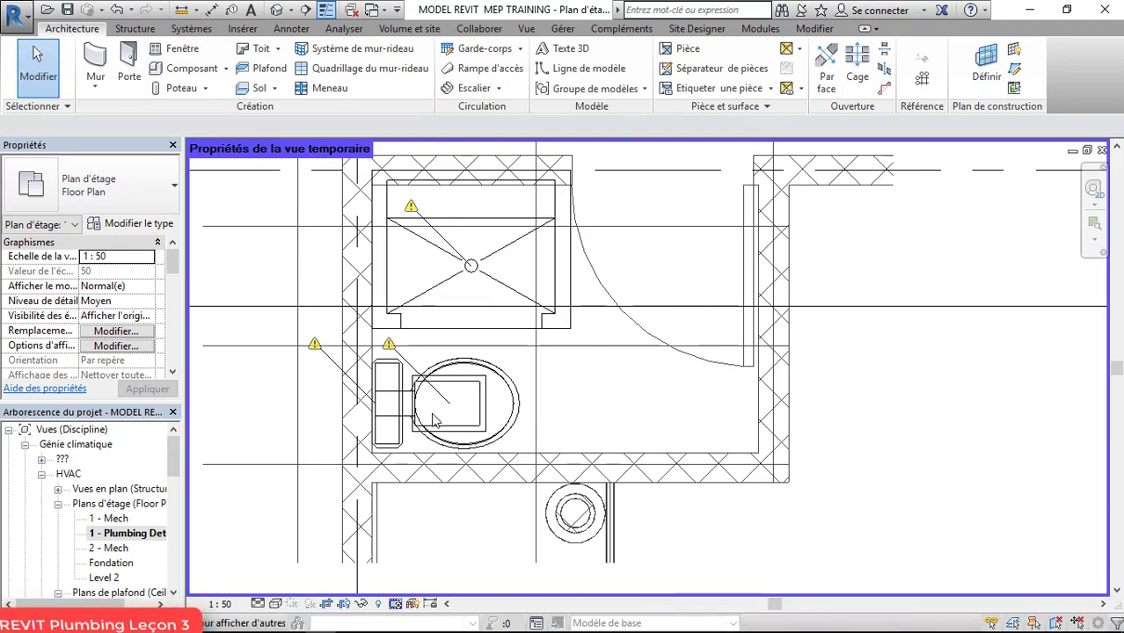
Step: Start placing a component and browse for a family to load in the US Metric library's Plumbing, MEP, Fixtures folder
left_click(186, 69)
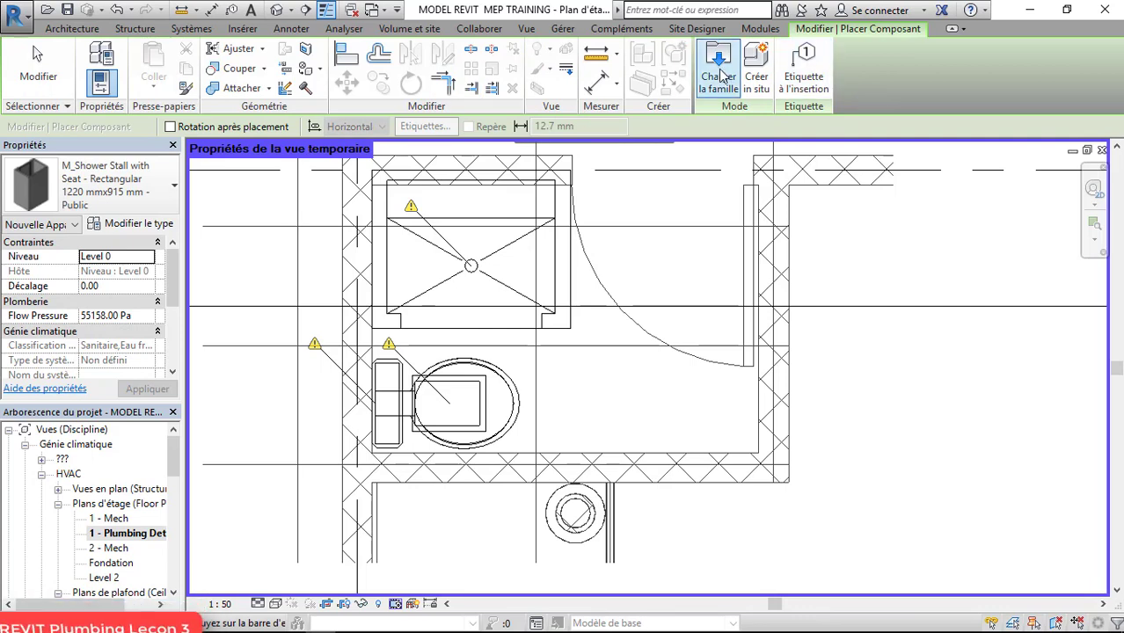
left_click(718, 68)
left_click(497, 145)
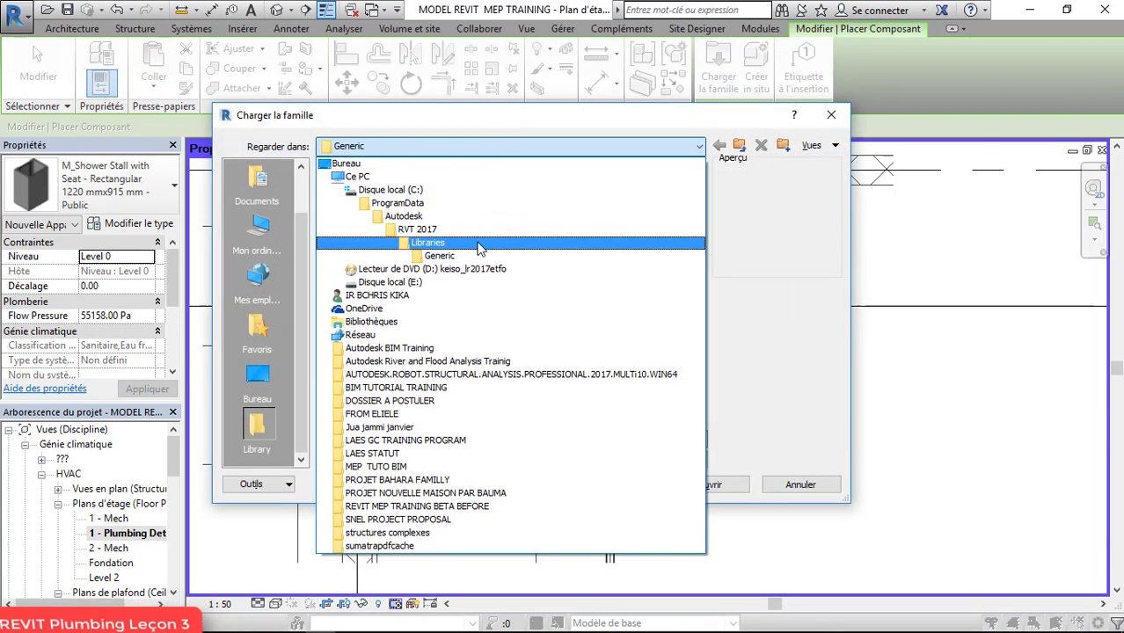
left_click(457, 243)
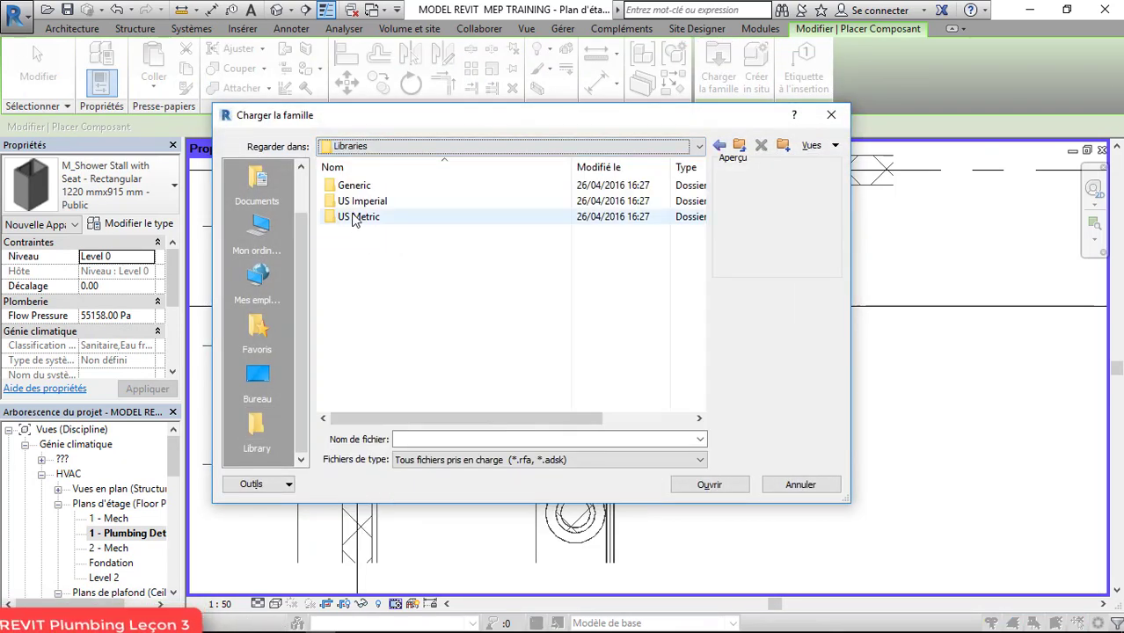
double_click(366, 222)
key("m")
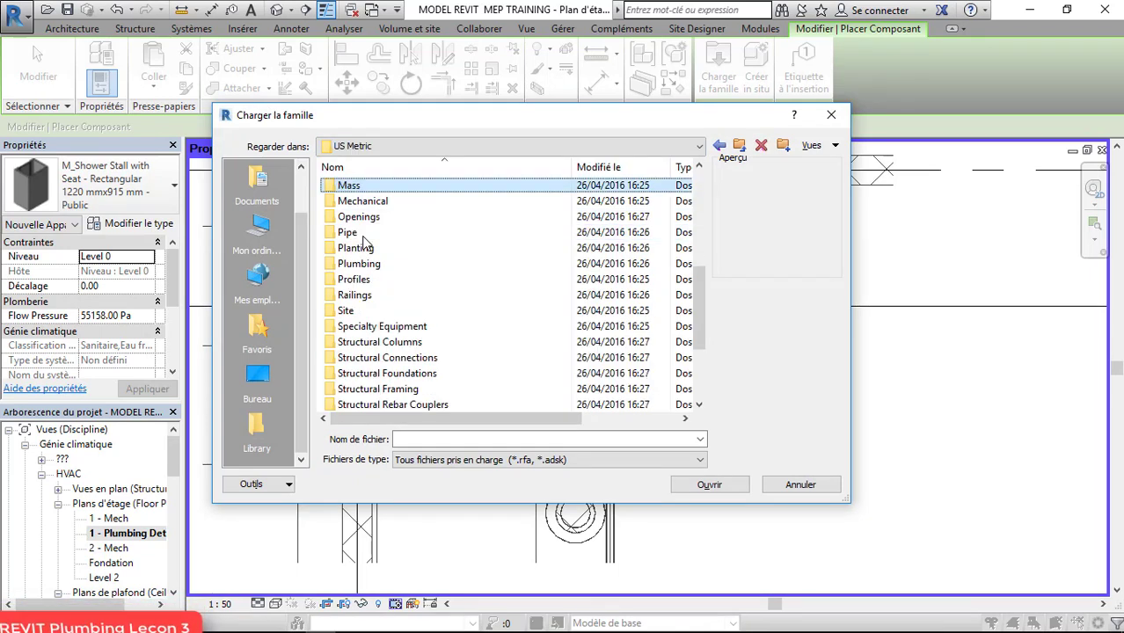
left_click(362, 236)
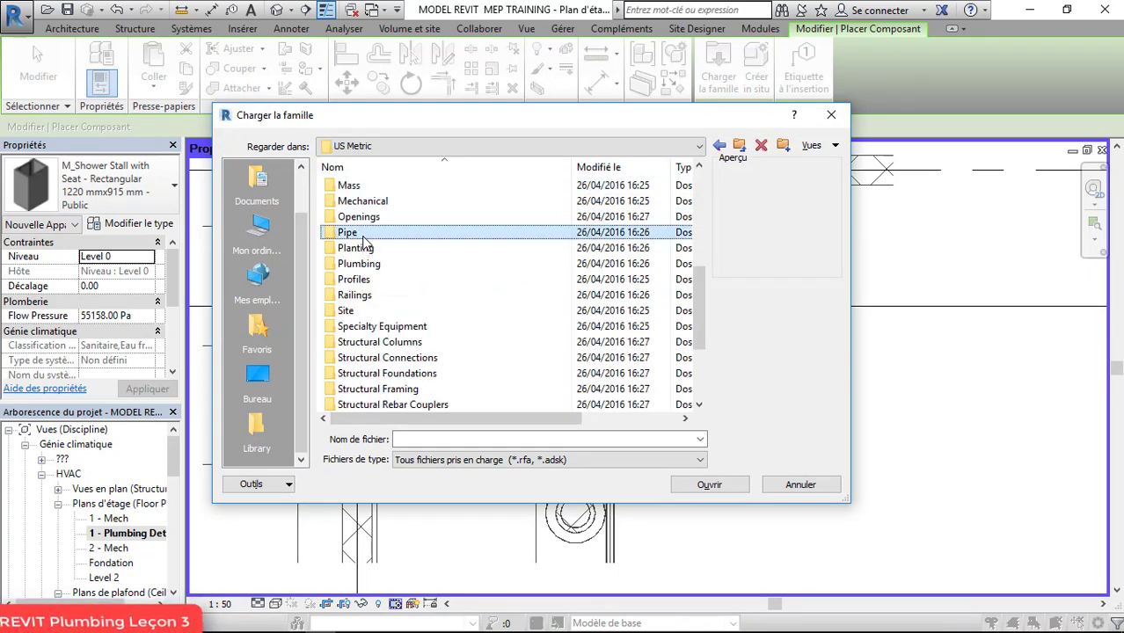
double_click(366, 262)
double_click(357, 204)
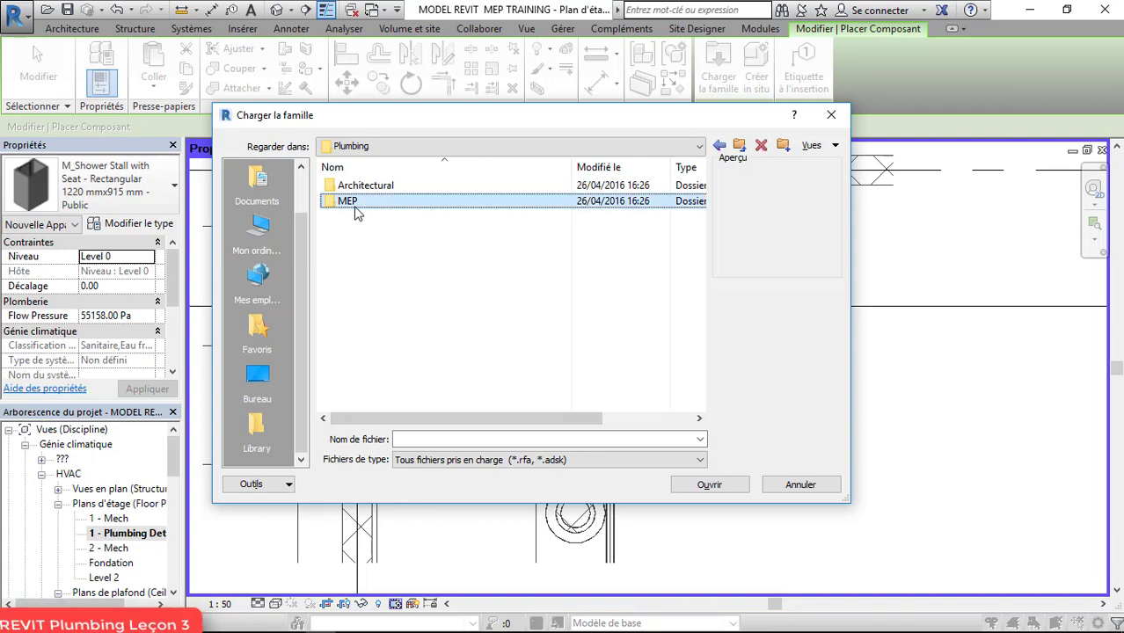
double_click(356, 206)
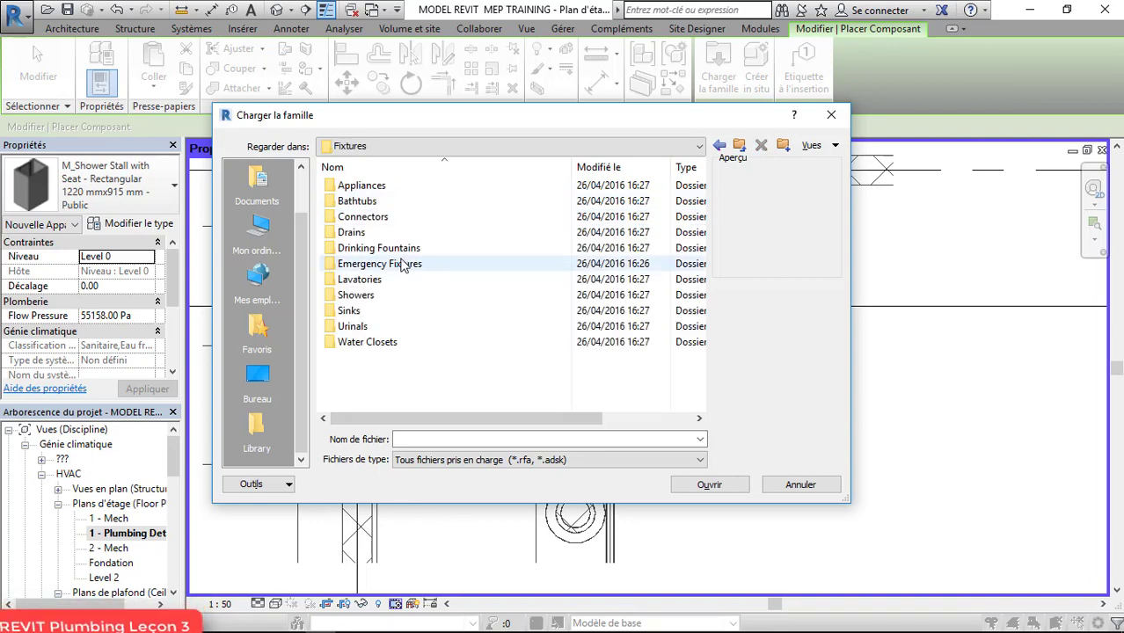
Step: Look through the Drains and Lavatories families and load M_Lavatory - Wall Mounted
double_click(356, 234)
left_click(361, 217)
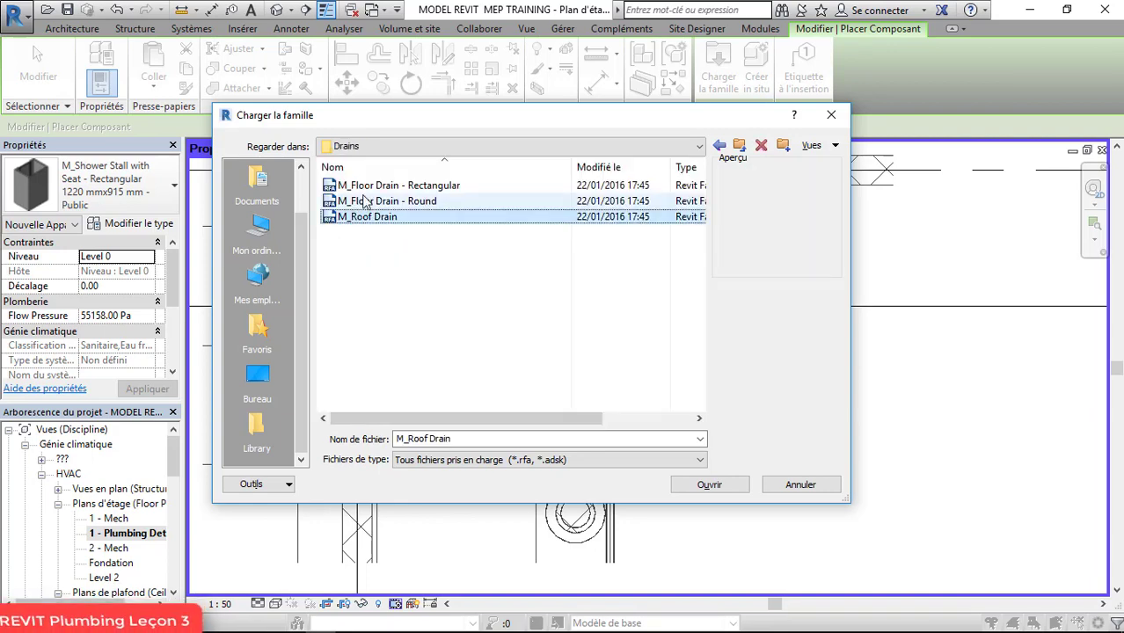
left_click(370, 201)
left_click(374, 186)
left_click(720, 145)
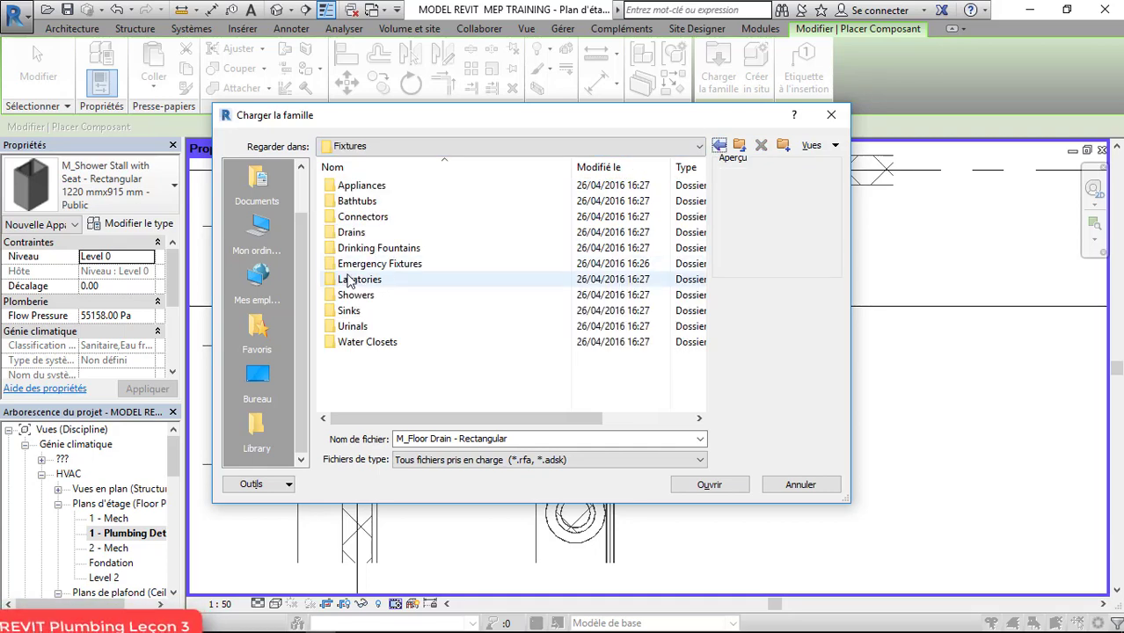
double_click(368, 280)
left_click(396, 219)
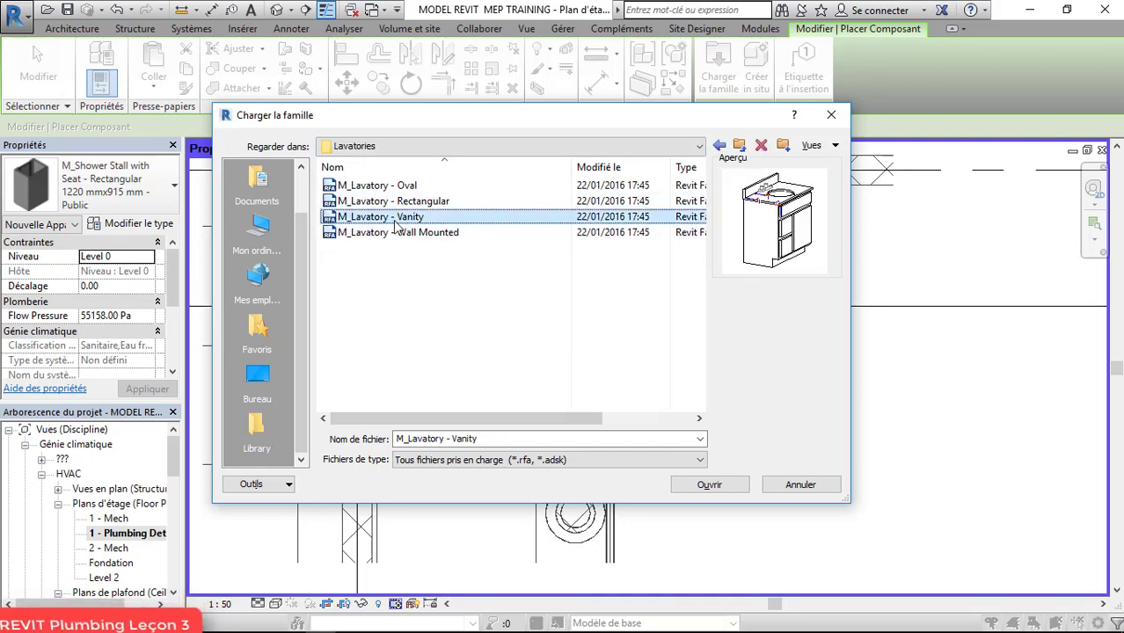
left_click(409, 204)
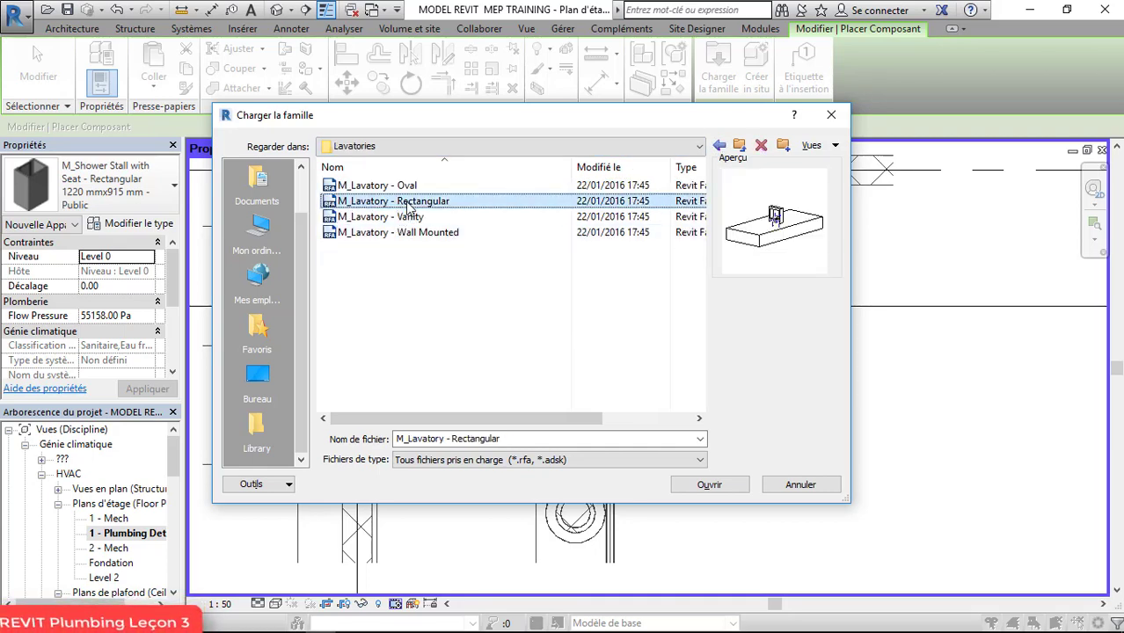
left_click(401, 187)
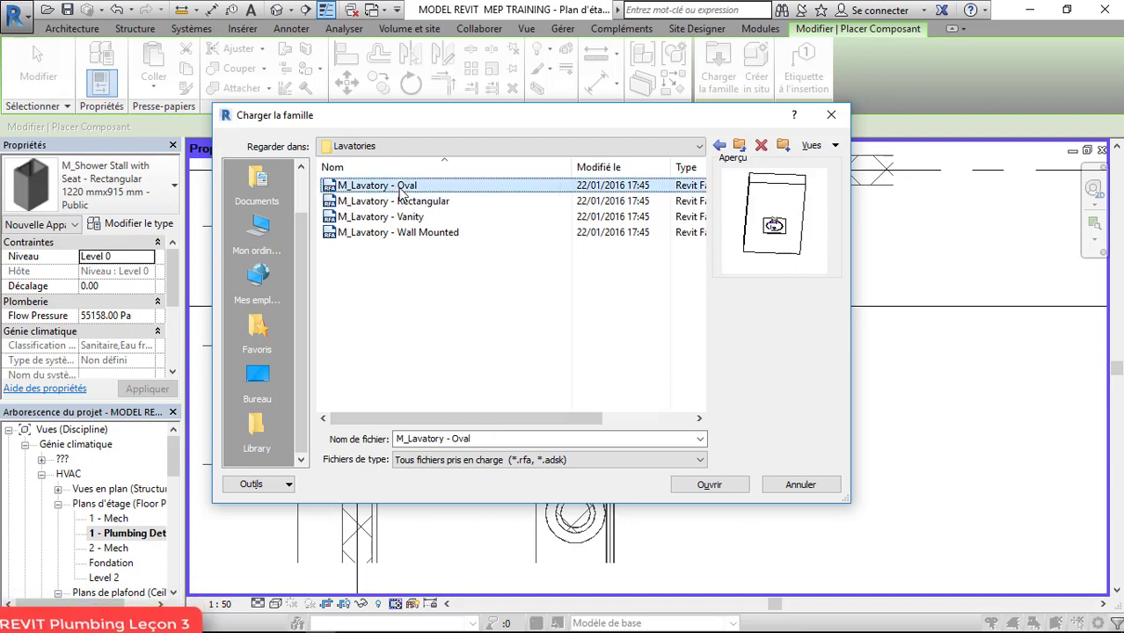
left_click(396, 233)
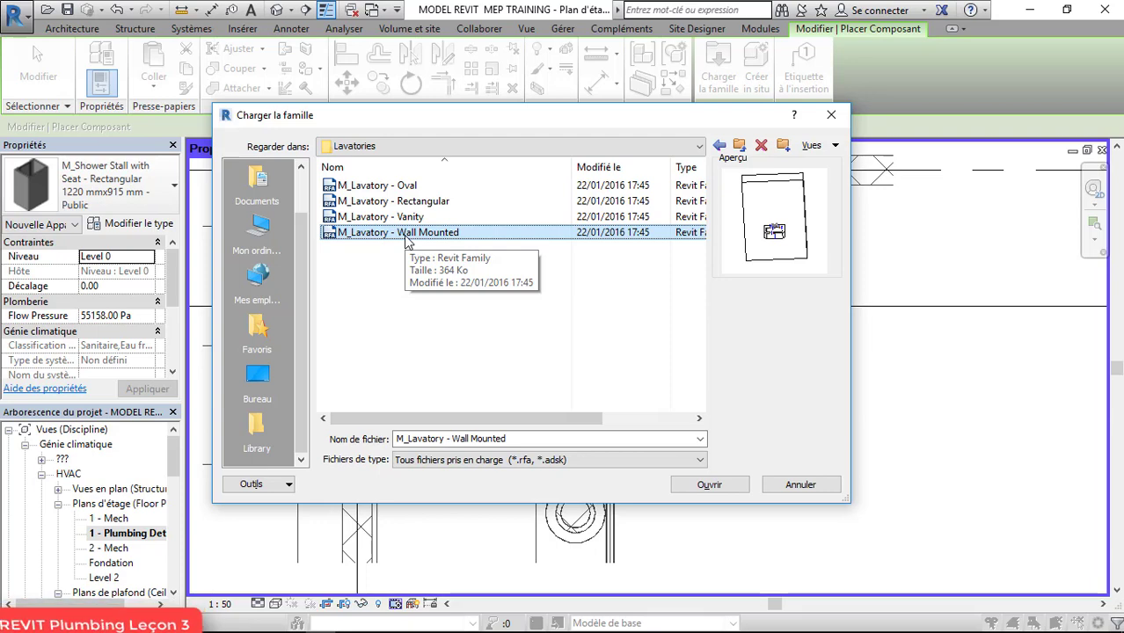
left_click(709, 486)
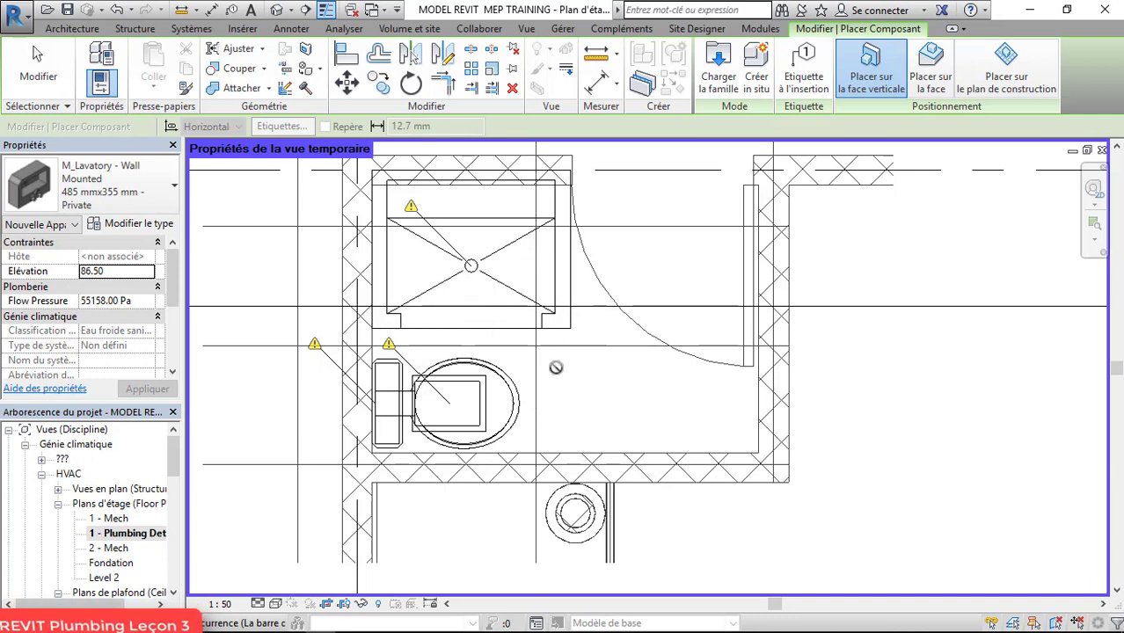
left_click(931, 70)
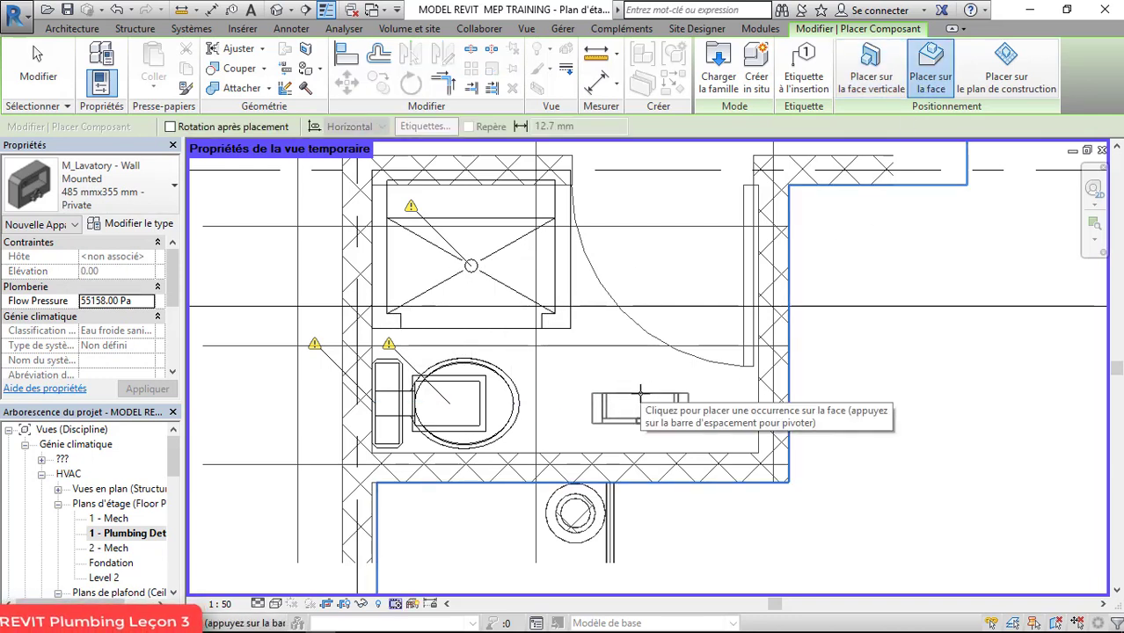
key("space")
key("space")
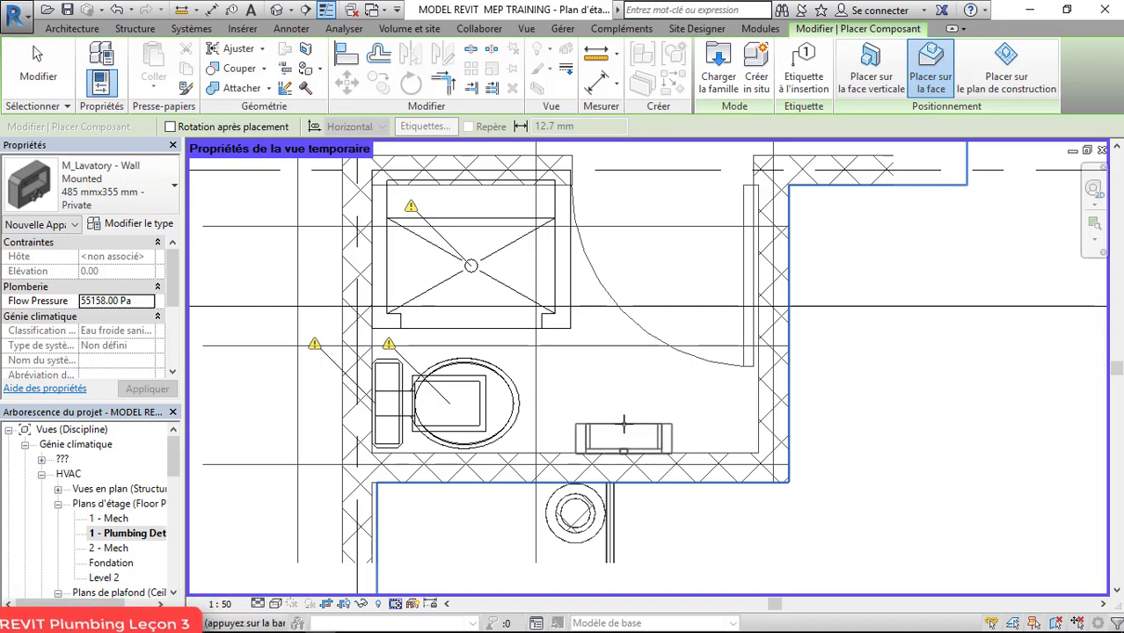
left_click(33, 97)
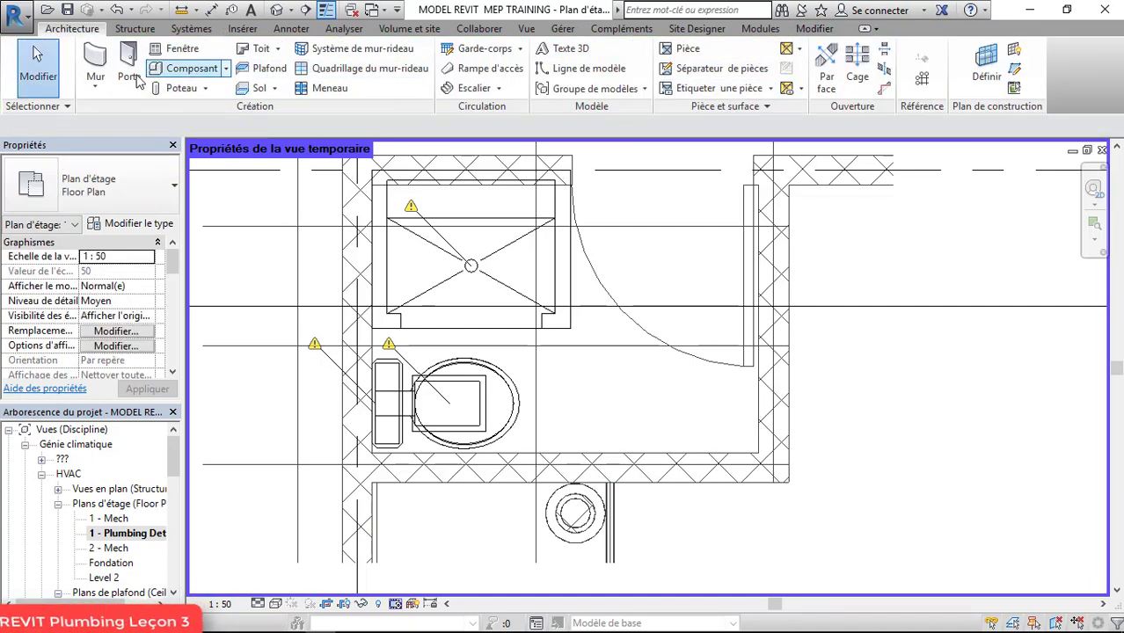
Step: Restart component placement and return to the US Metric Plumbing, MEP, Fixtures library folder to load another family
left_click(190, 72)
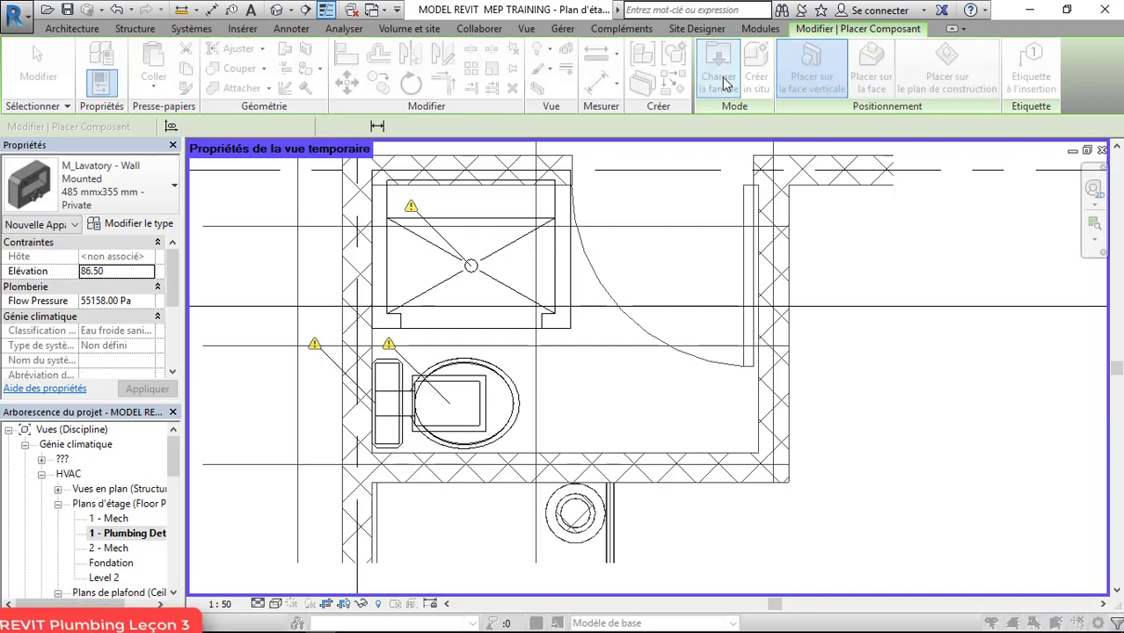
left_click(723, 81)
left_click(414, 146)
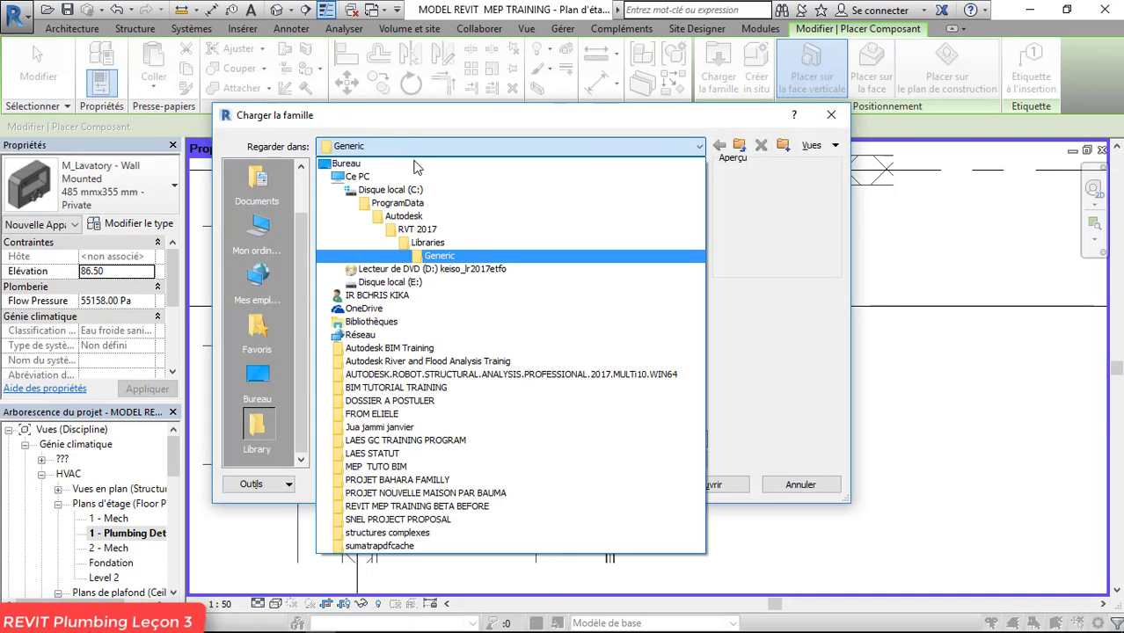
left_click(431, 243)
double_click(353, 218)
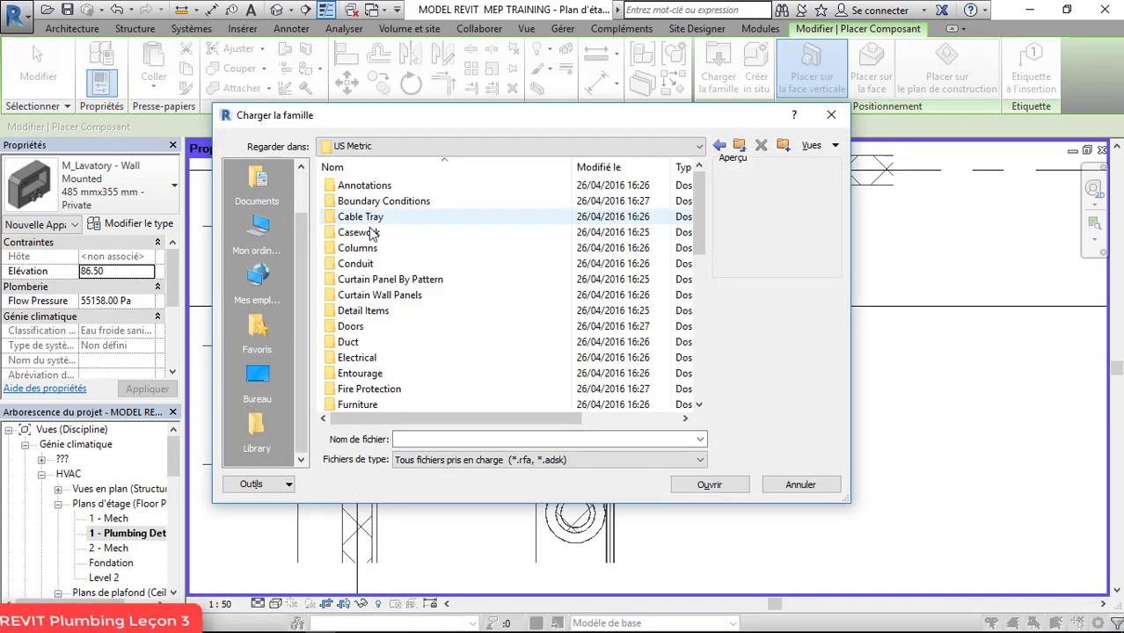
left_click(361, 263)
scroll(362, 264, "down", 7)
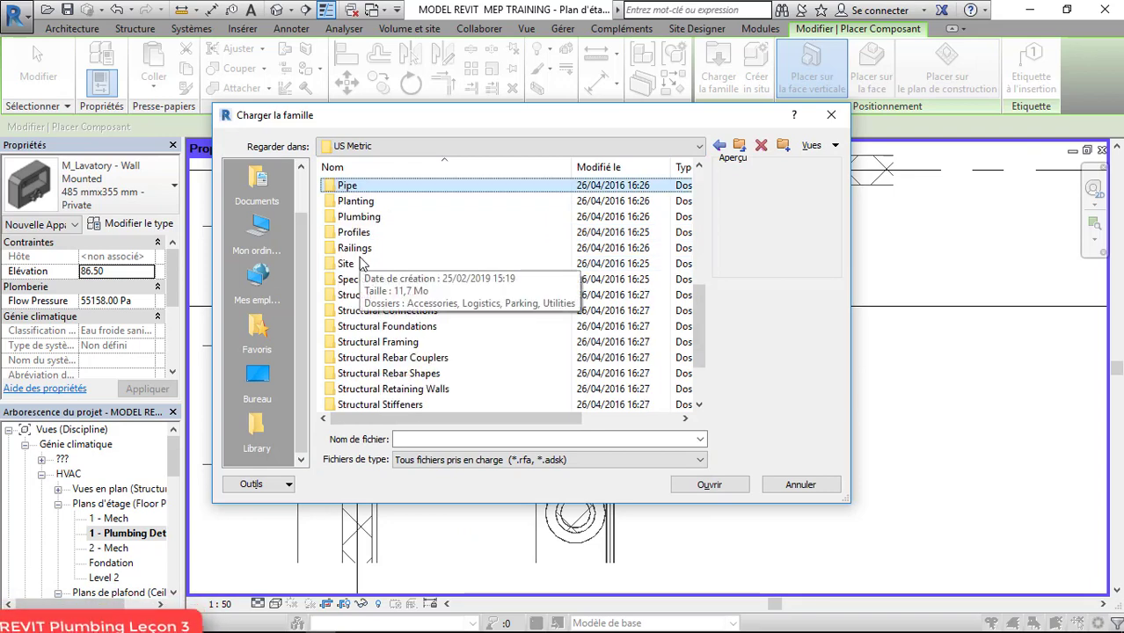
double_click(370, 220)
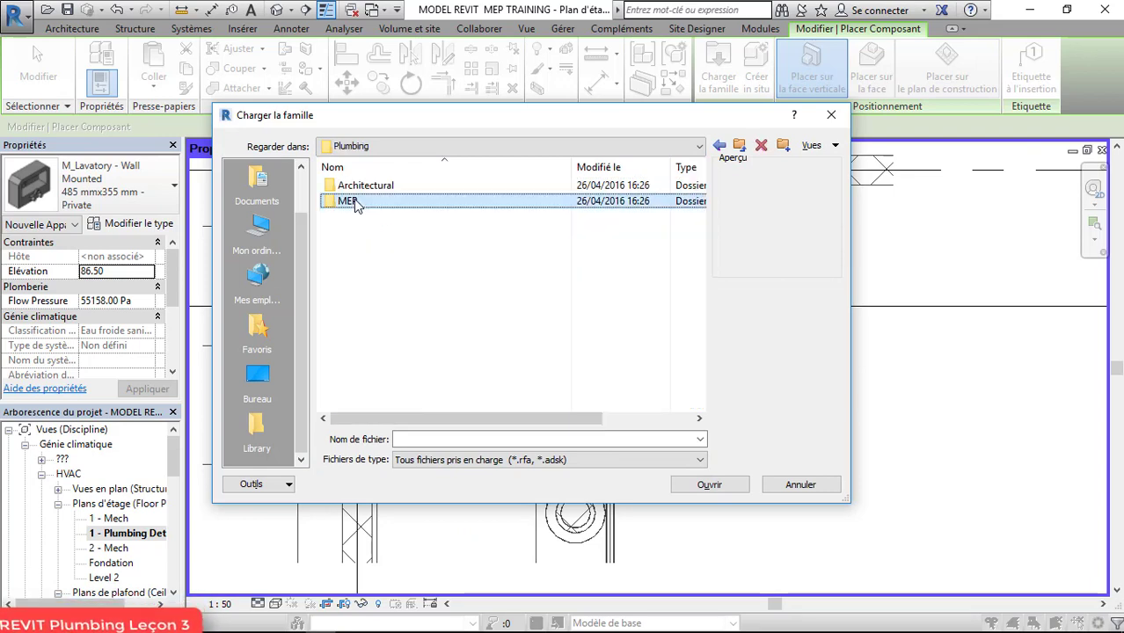
double_click(356, 206)
double_click(355, 205)
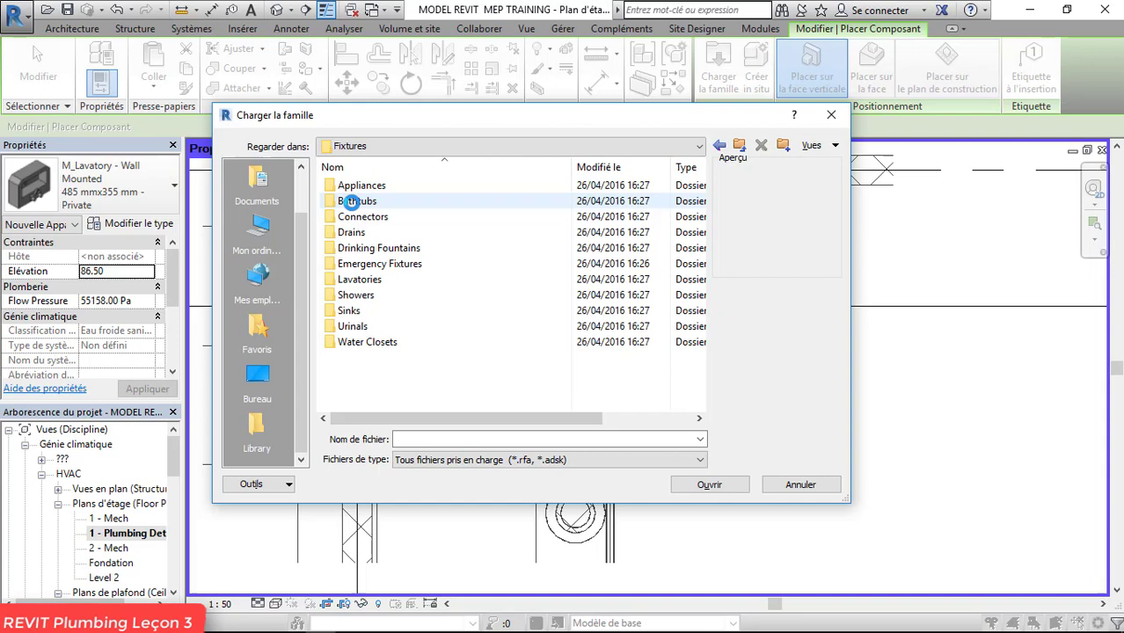
Step: Load the M_Lavatory - Rectangular family from the Lavatories folder
double_click(378, 283)
left_click(380, 217)
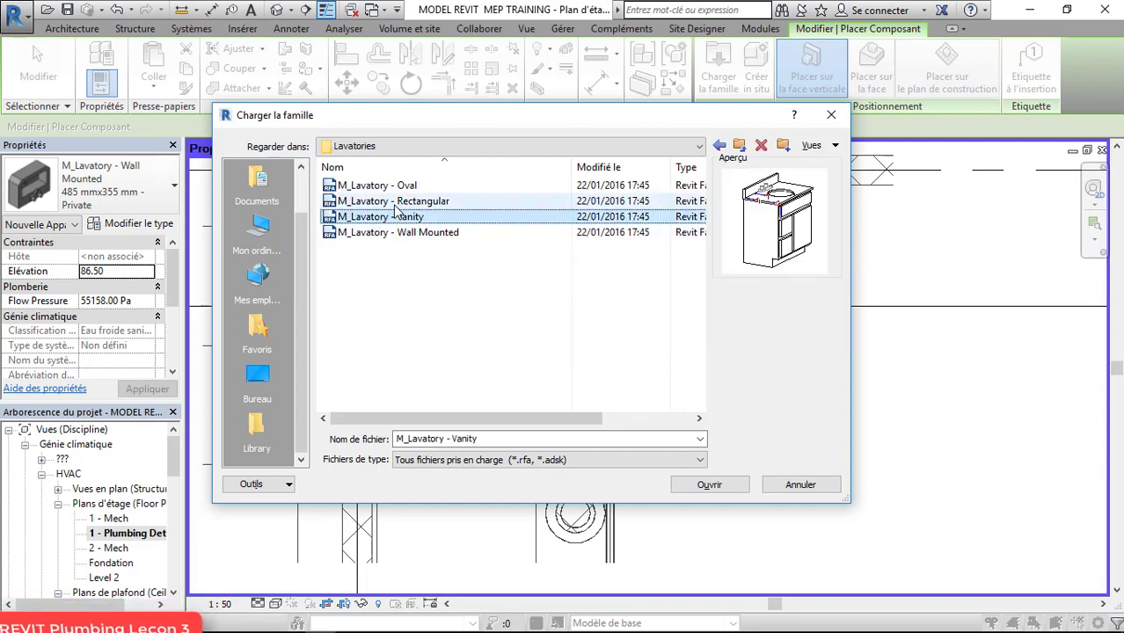
left_click(400, 202)
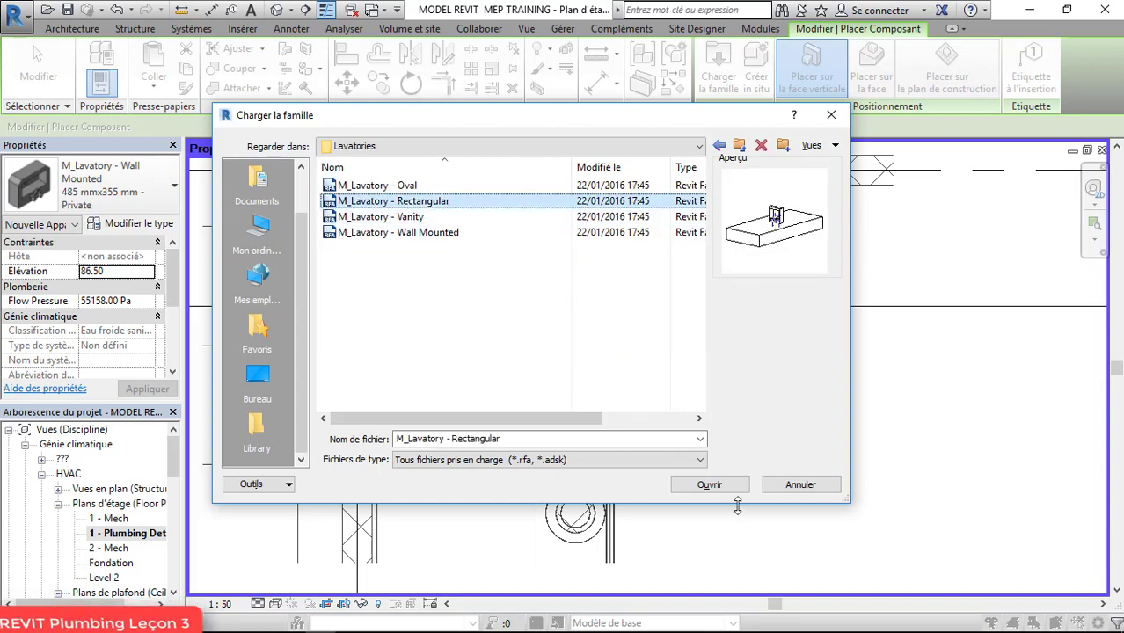
left_click(711, 485)
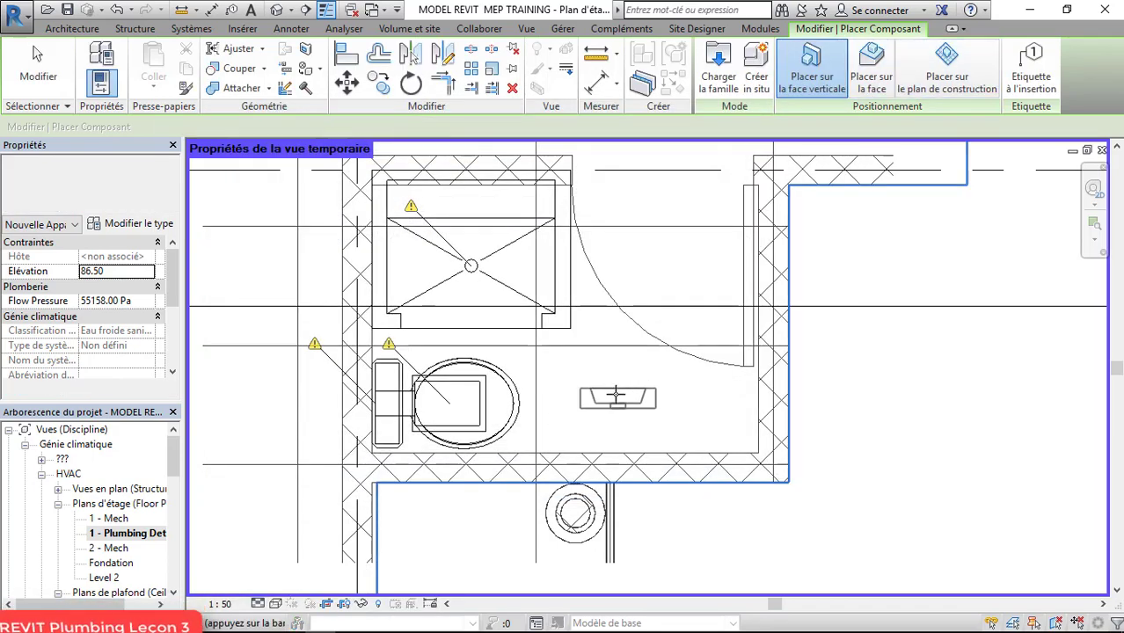
Step: Place the M_Lavatory - Rectangular 380 mmx380 mm - Public on the vertical face of the room's lower wall, between the water closet and the door-side wall
left_click(869, 79)
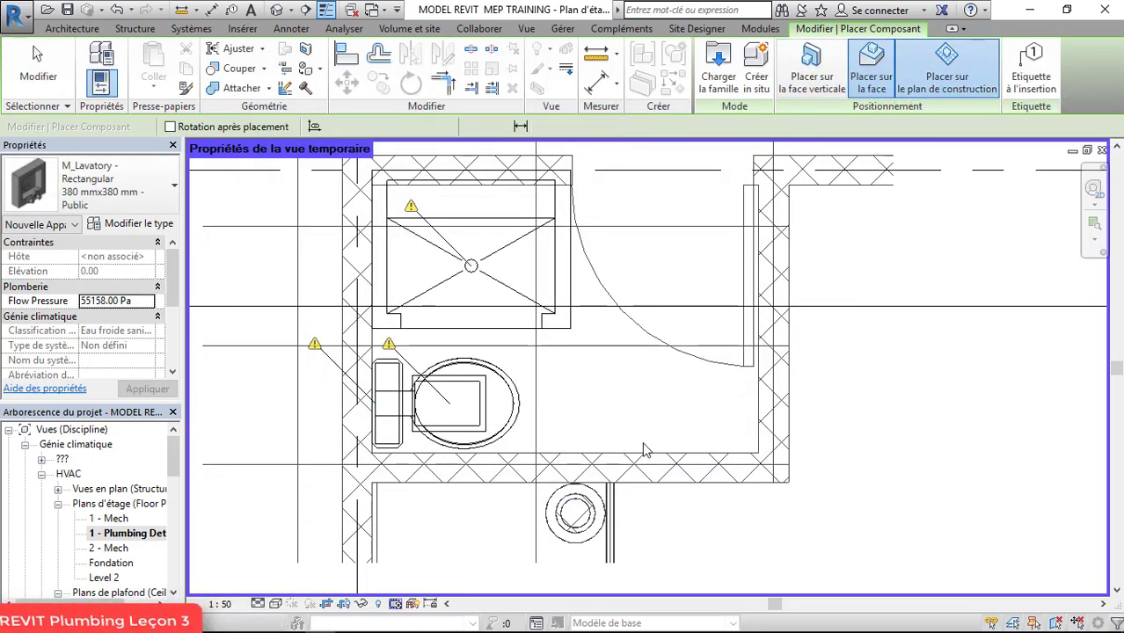
left_click(946, 79)
left_click(812, 88)
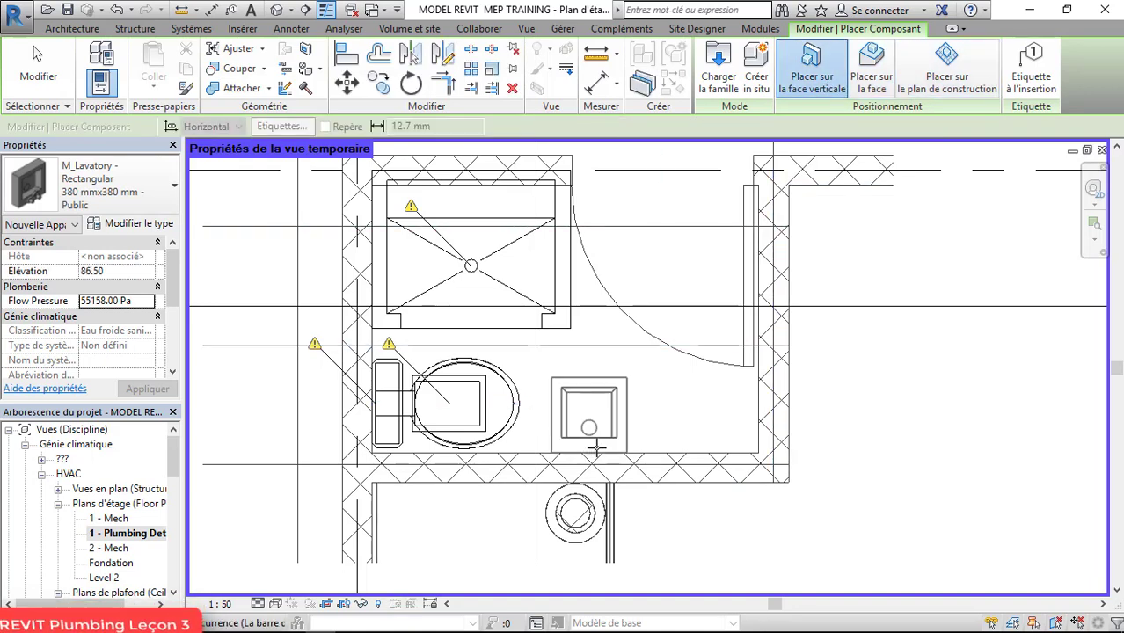
scroll(597, 449, "up", 2)
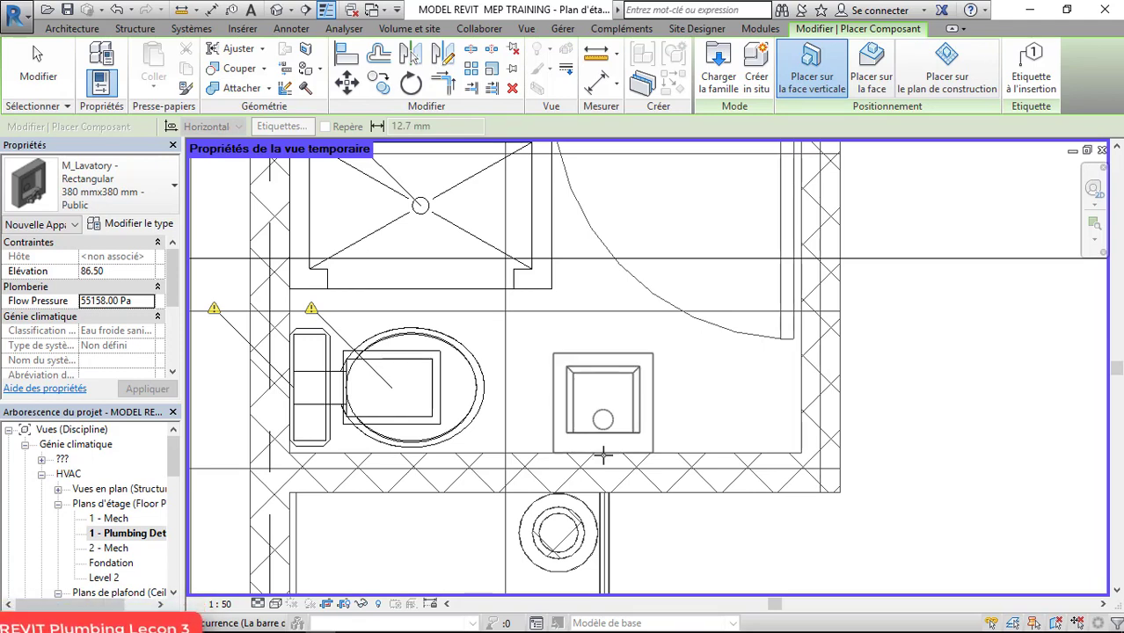
left_click(604, 454)
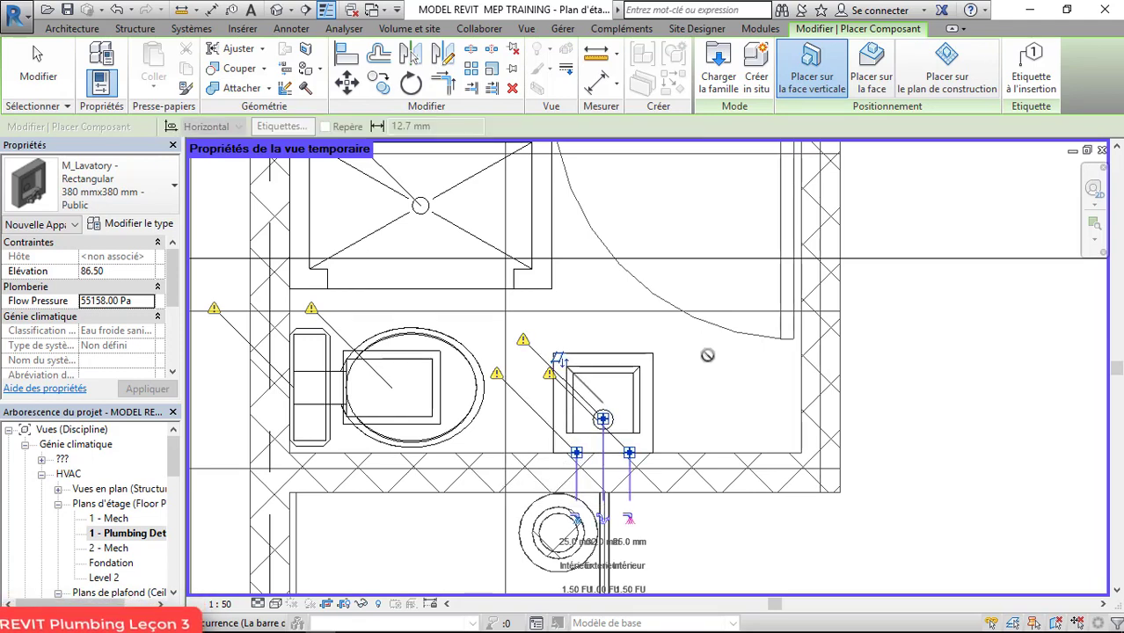
key("Escape")
key("Escape")
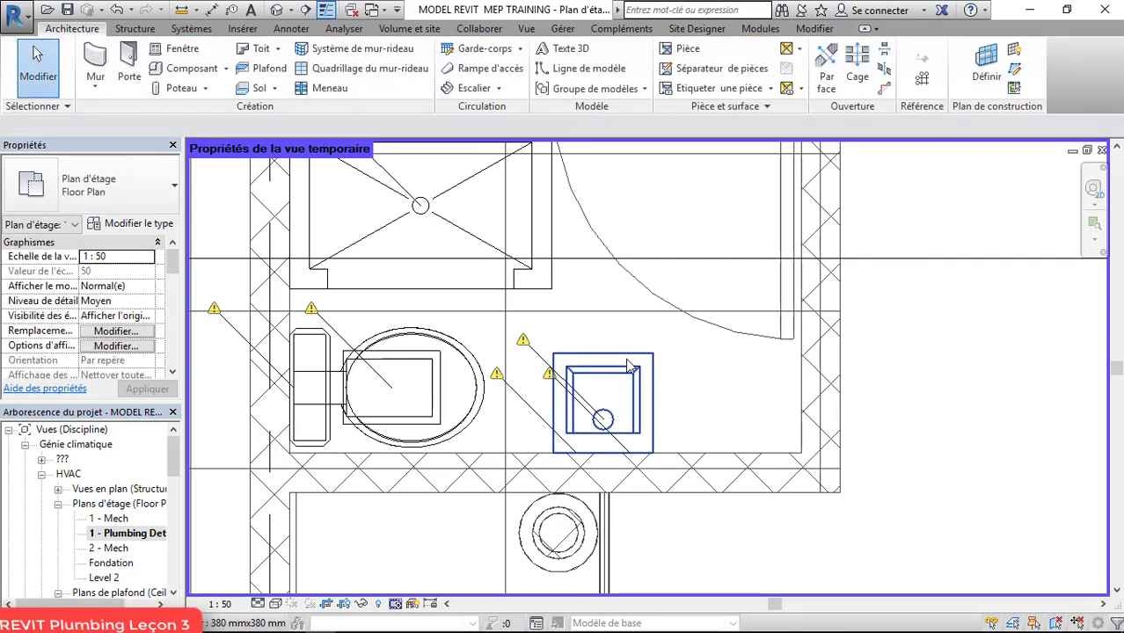
Step: Move the lavatory along its wall, farther from the water closet
left_click(622, 371)
left_click_drag(644, 353, 668, 359)
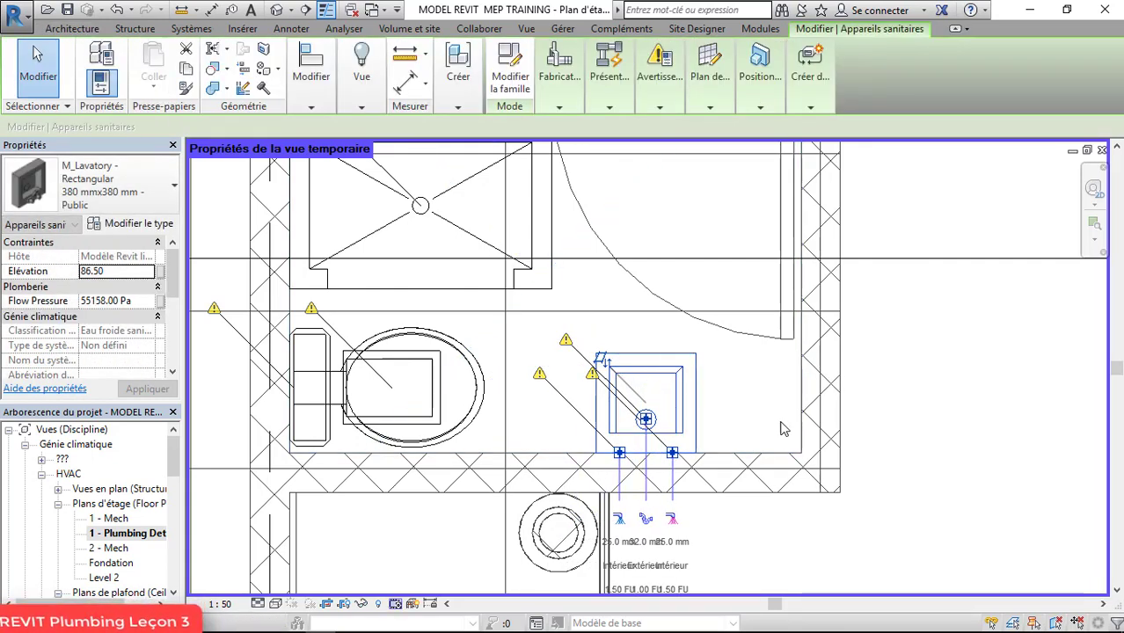
left_click(780, 424)
scroll(594, 519, "down", 2)
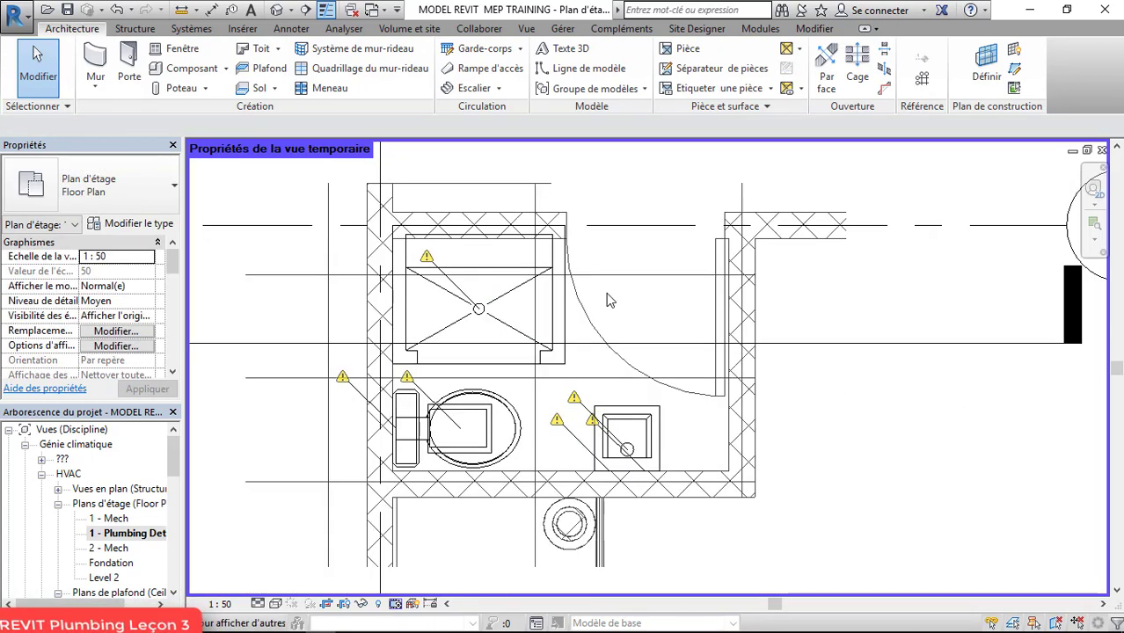
Step: Examine the pipe connectors of the shower stall and water closet and the fixture layout in the plan
left_click(552, 296)
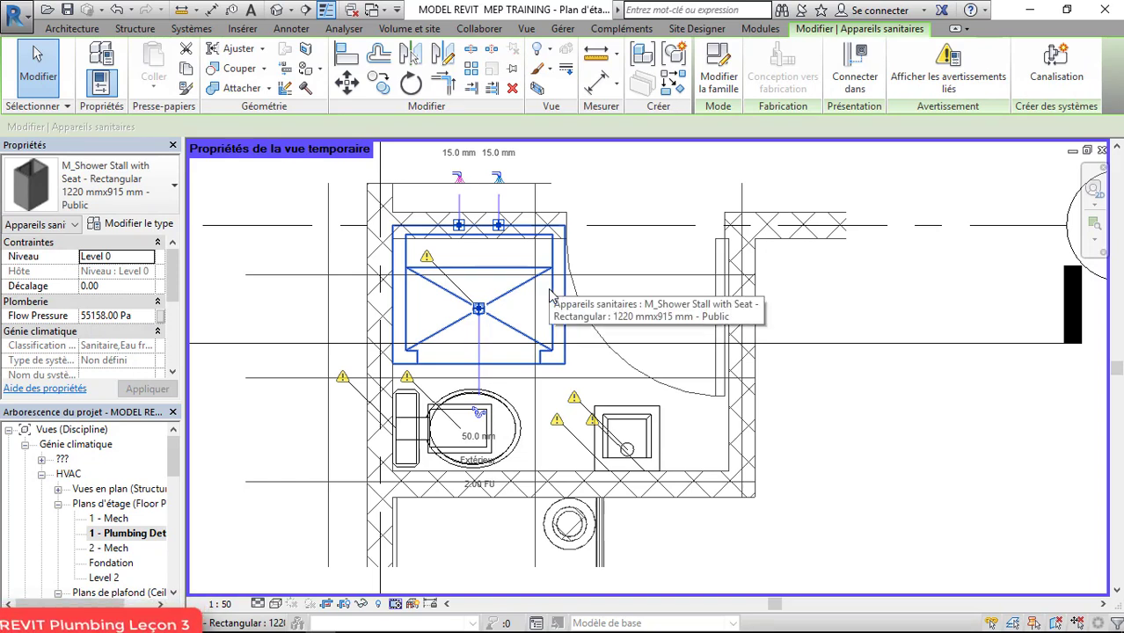
left_click(515, 413)
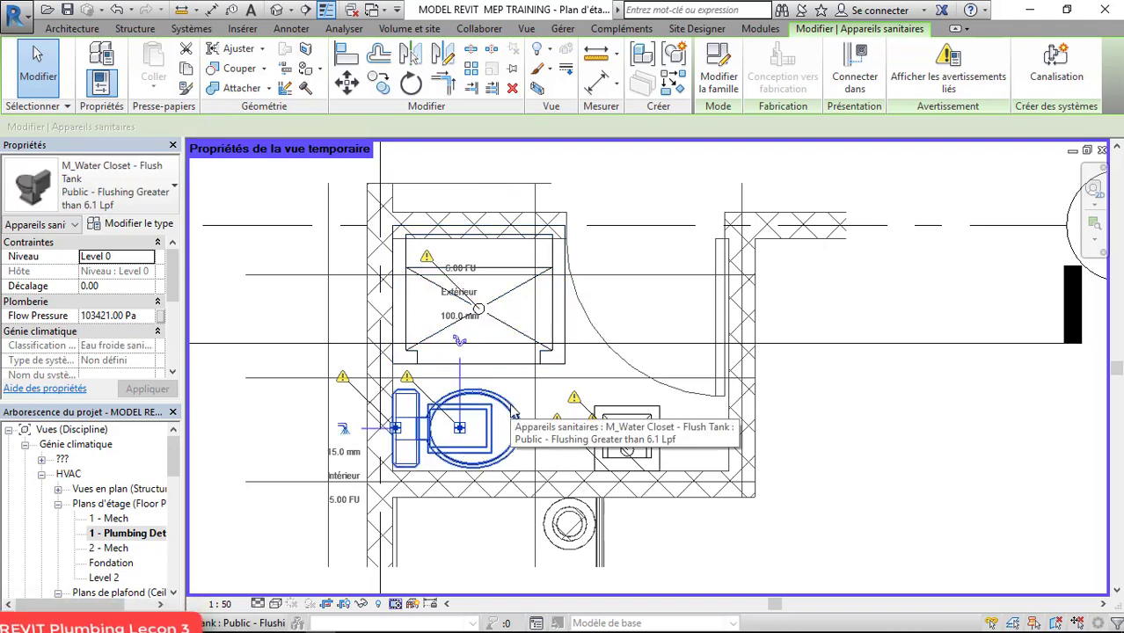
scroll(512, 414, "up", 2)
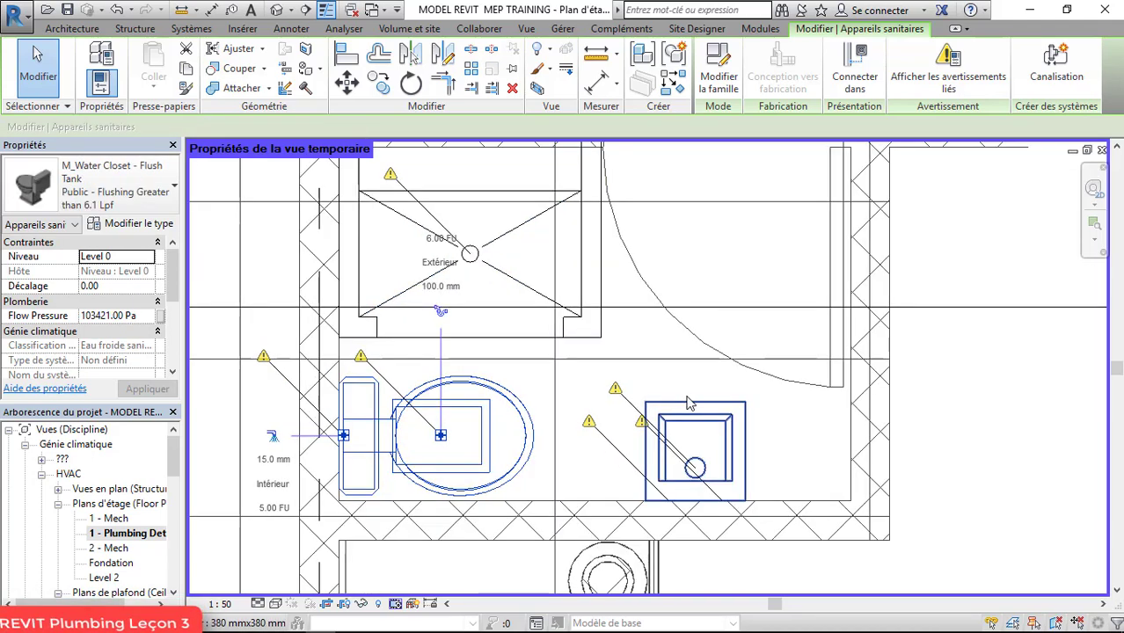
scroll(547, 390, "down", 2)
scroll(678, 402, "up", 2)
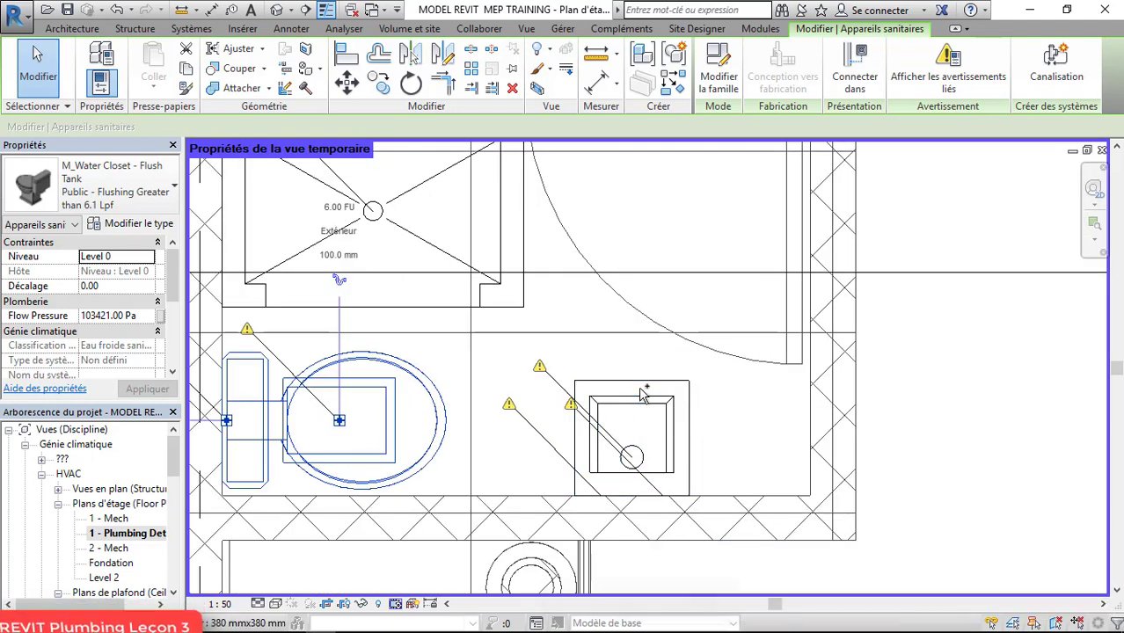
scroll(647, 390, "down", 2)
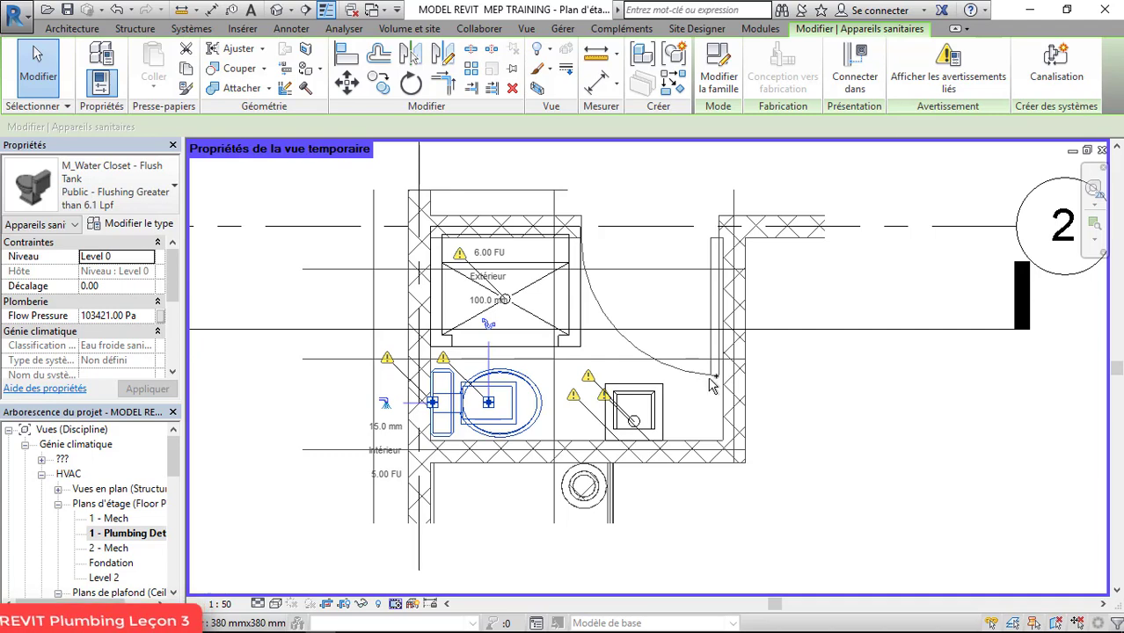
scroll(552, 474, "down", 1)
scroll(663, 300, "up", 1)
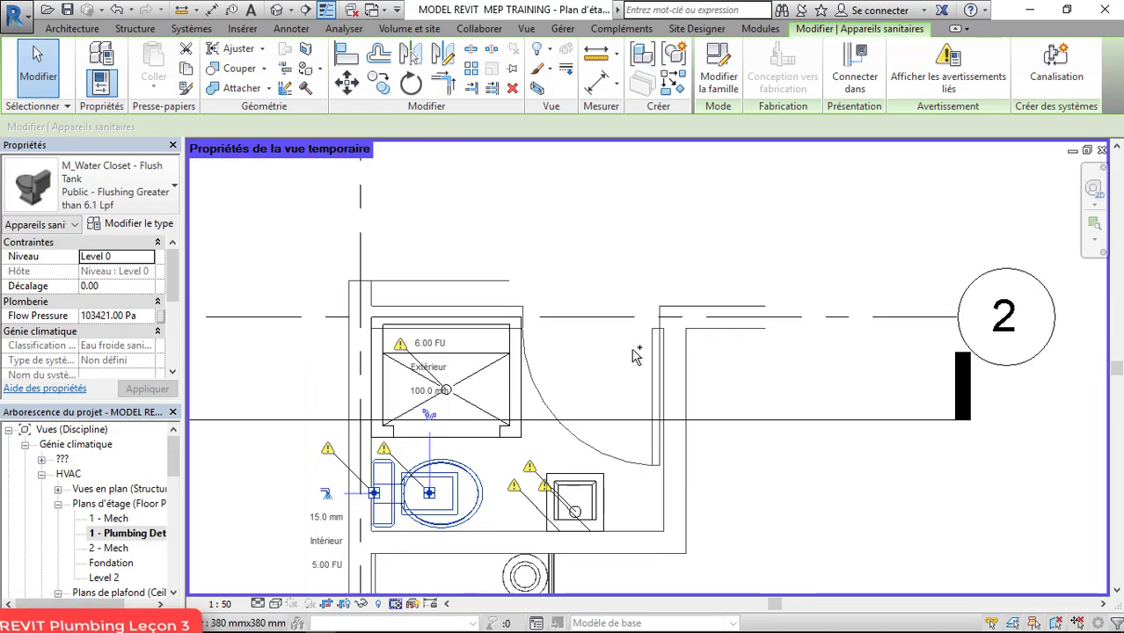
scroll(414, 383, "up", 2)
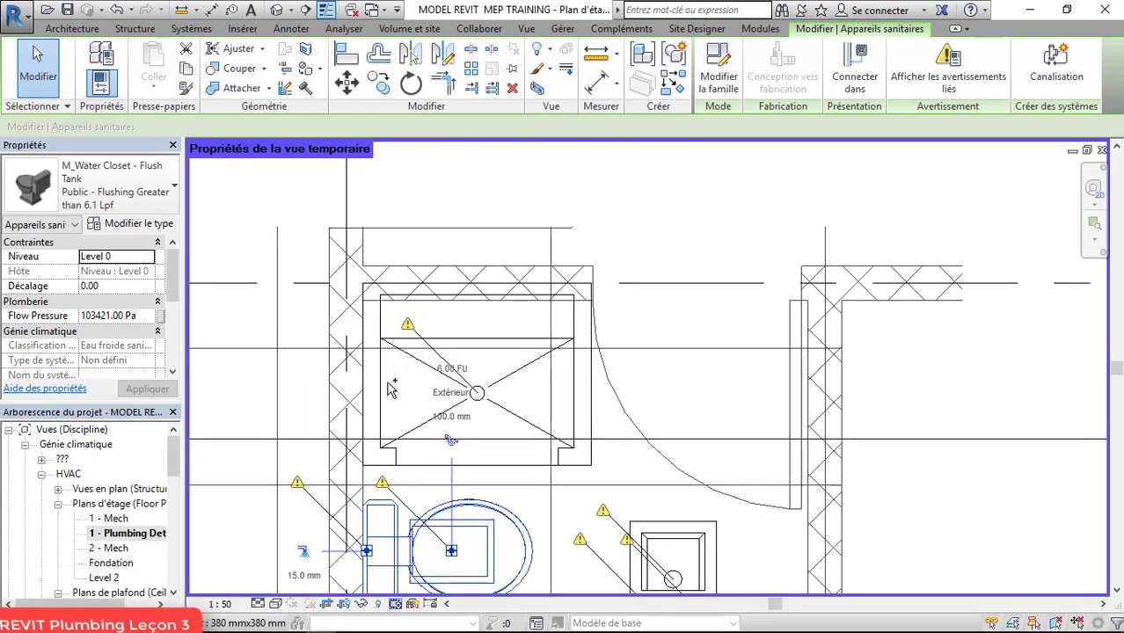
Step: Start placing a plumbing fixture and browse for a family to load in the US Metric library's Plumbing, MEP, Fixtures folder
left_click(76, 28)
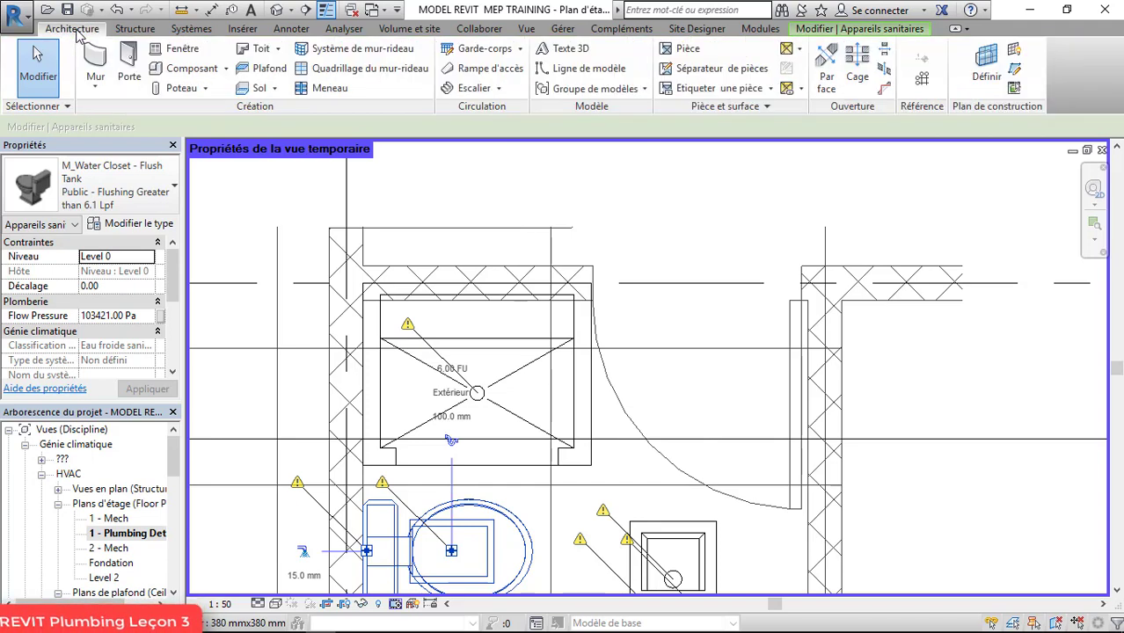
left_click(193, 29)
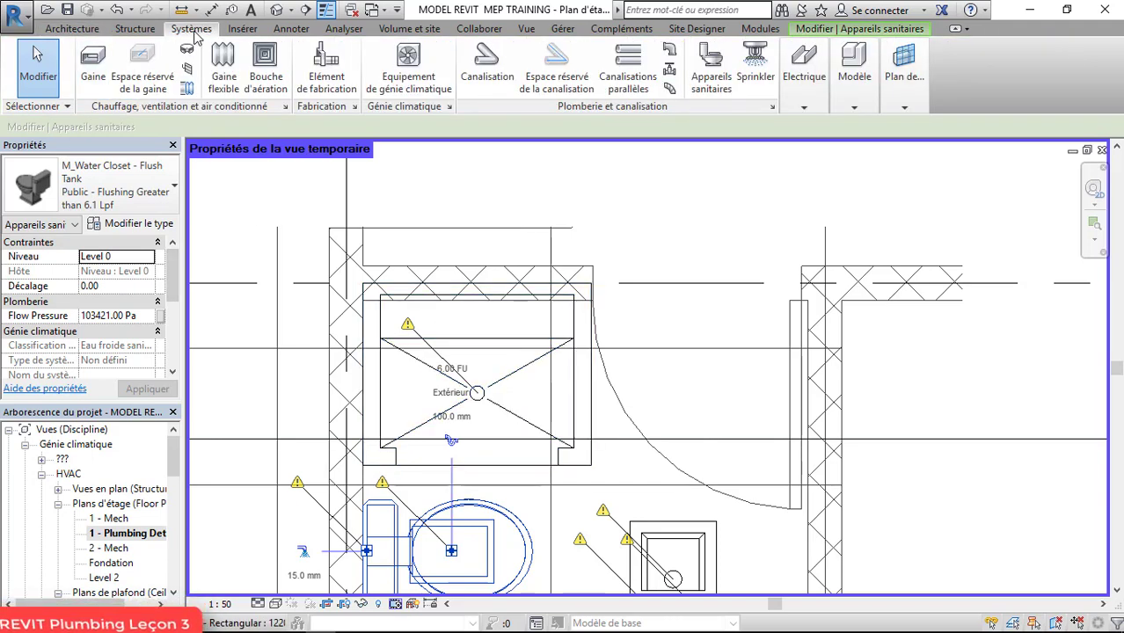
left_click(719, 81)
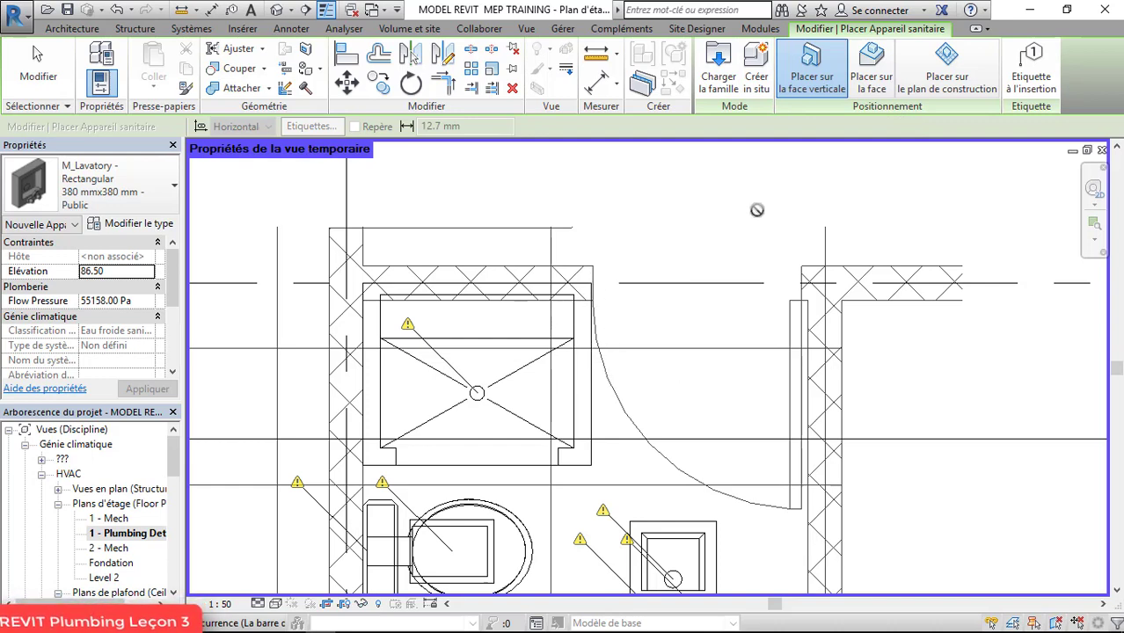
left_click(718, 74)
left_click(403, 151)
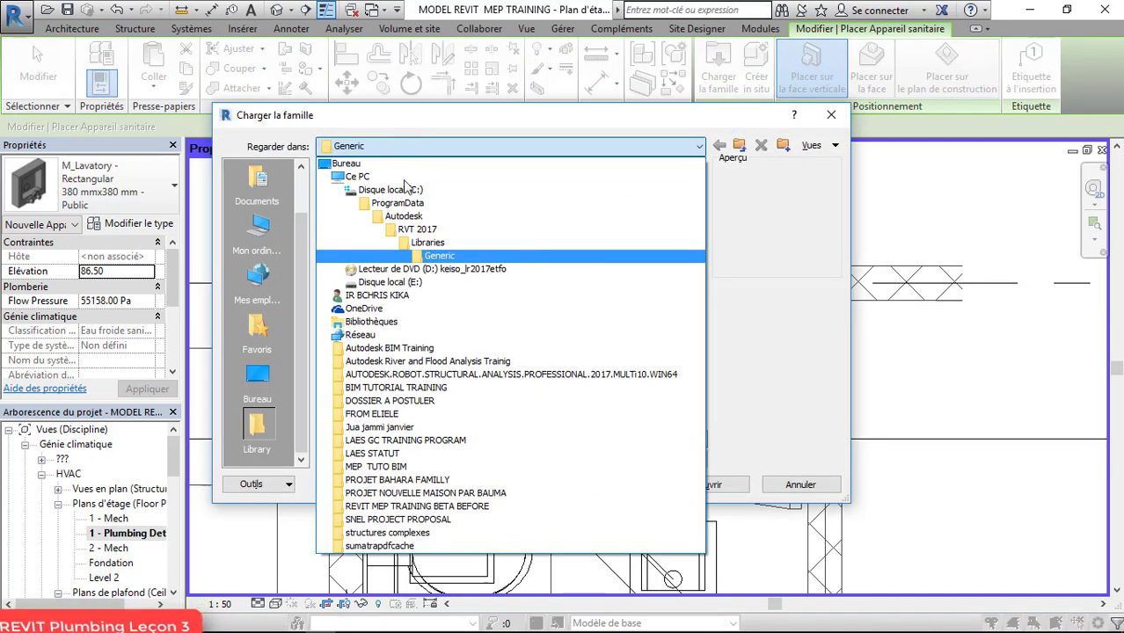
left_click(420, 231)
double_click(359, 238)
double_click(357, 225)
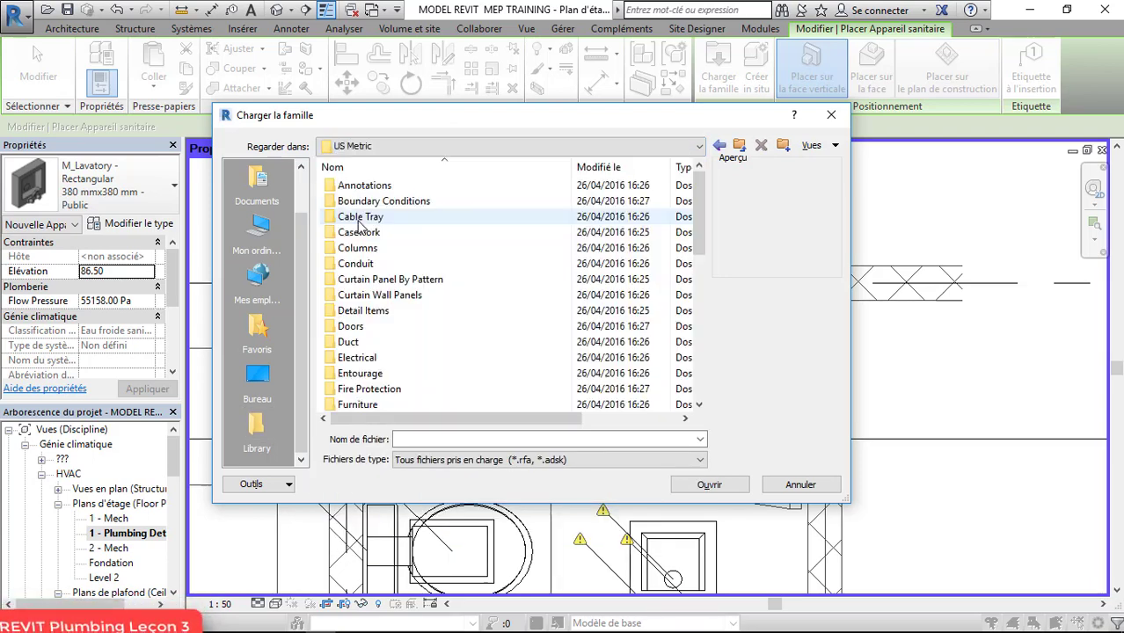
left_click(359, 221)
type("plu")
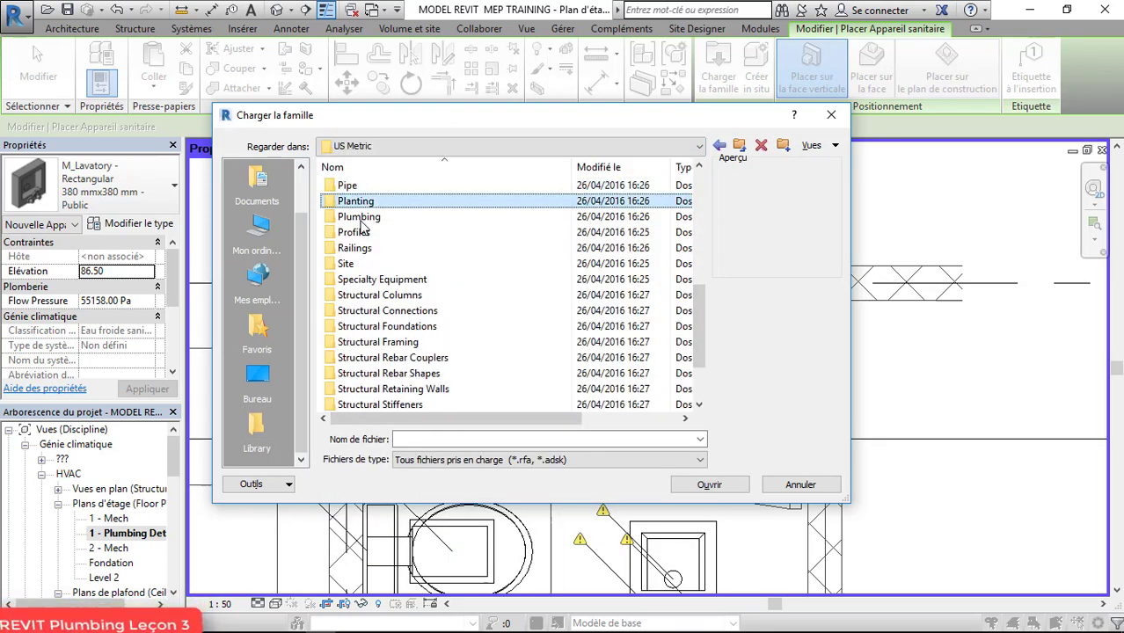
double_click(361, 222)
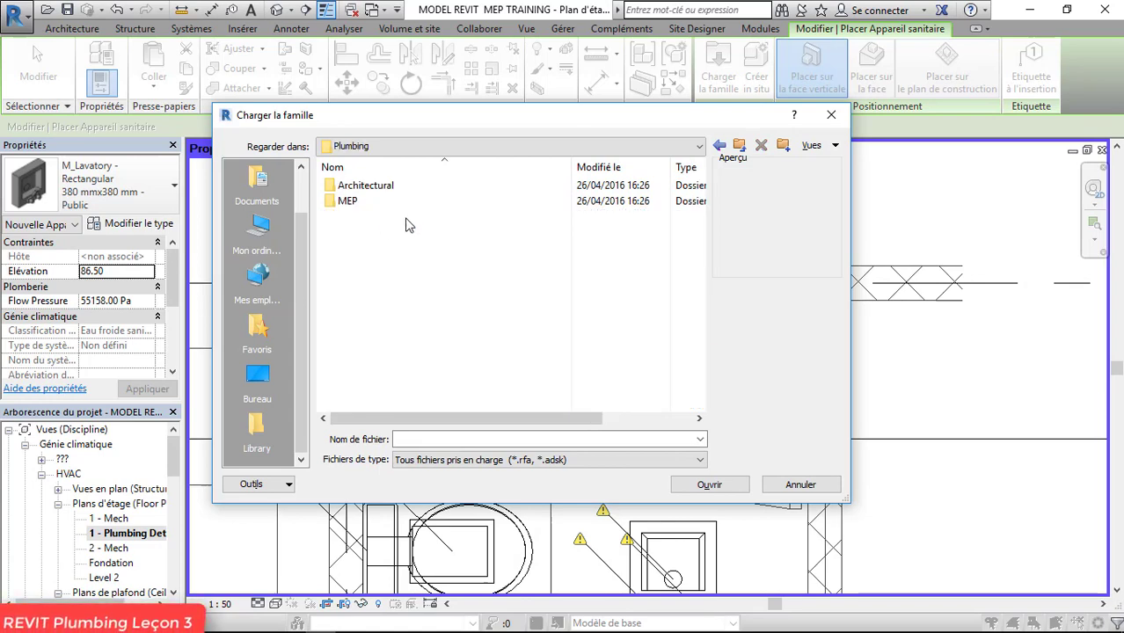
double_click(357, 200)
double_click(356, 201)
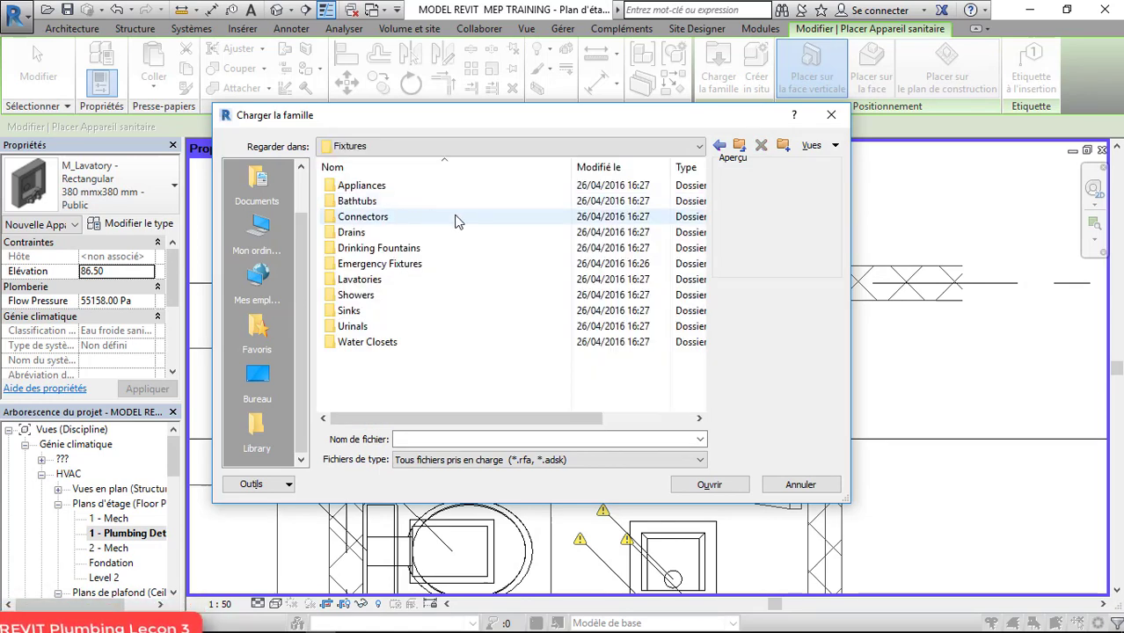
Step: Load the Domestic Cold Water, Domestic Hot Water, Other and Sanitary M_Pipe Connector families from the Connectors folder, without placing any
double_click(384, 218)
left_click(400, 201)
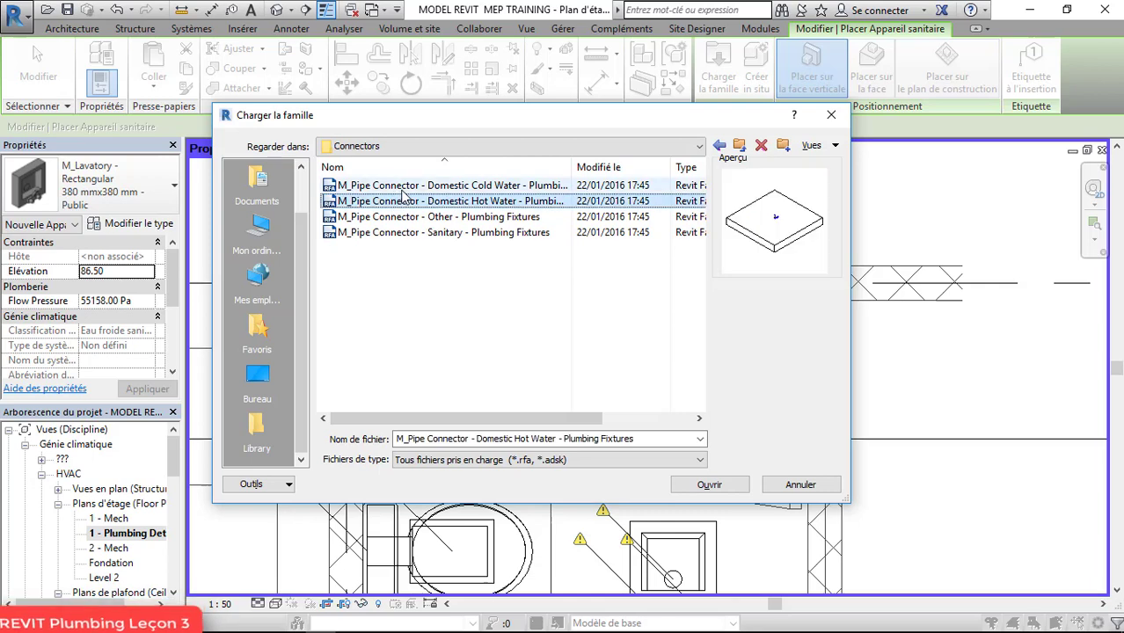
left_click(405, 187)
left_click_drag(506, 276, 350, 187)
left_click(711, 484)
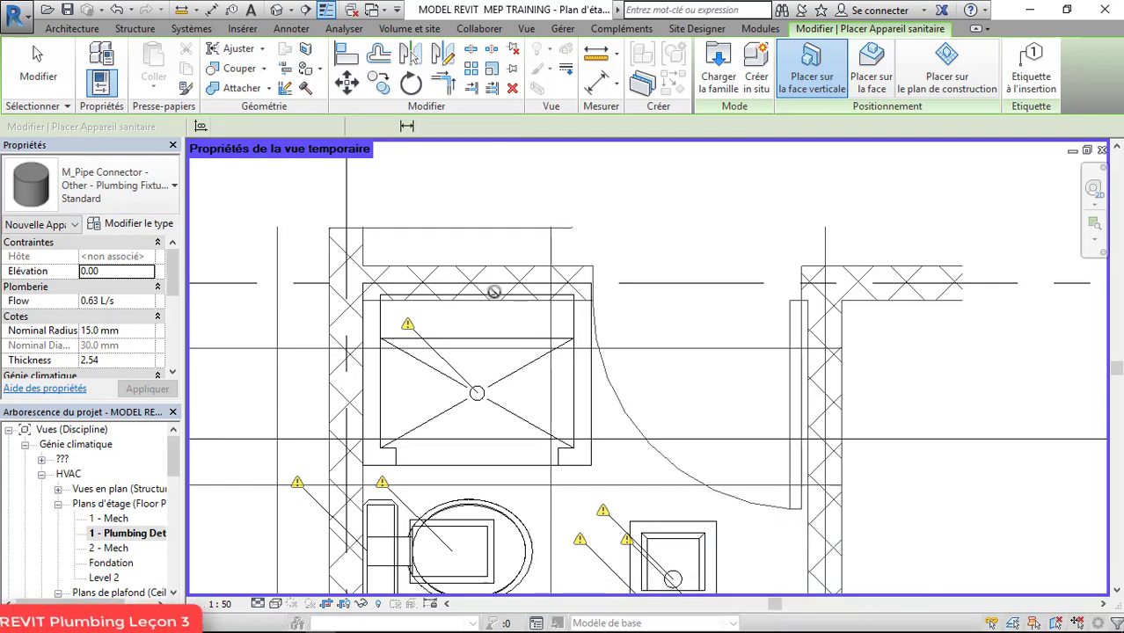
key("Escape")
Step: Open the 3D view and inspect the water closet, shower stall and wall-hosted lavatory up close
scroll(514, 274, "down", 4)
scroll(593, 425, "up", 3)
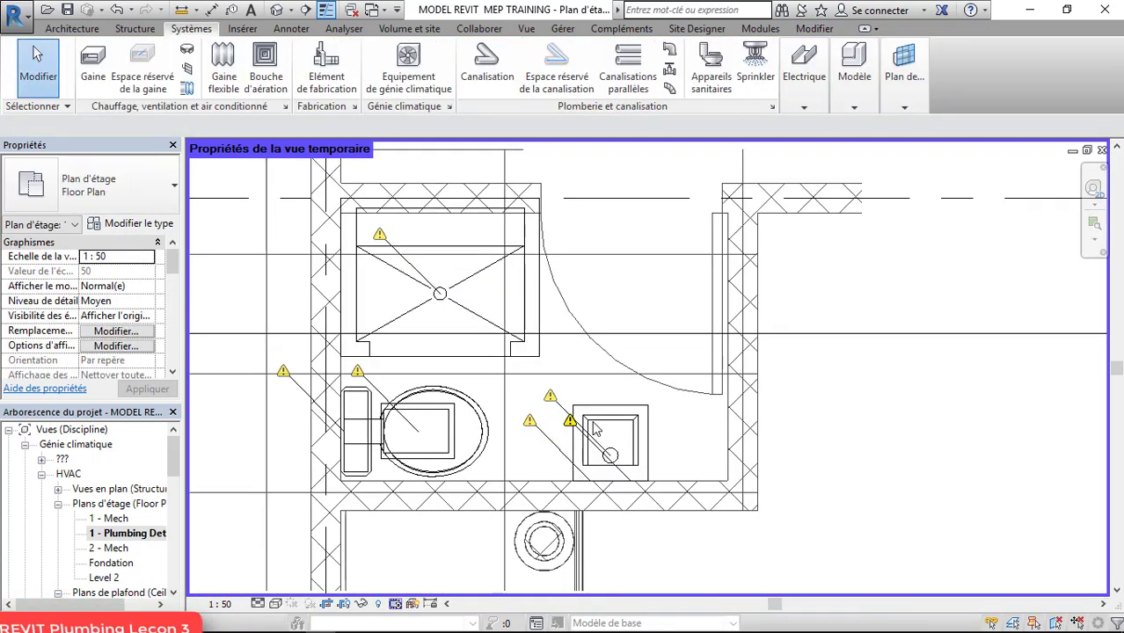
scroll(550, 396, "down", 2)
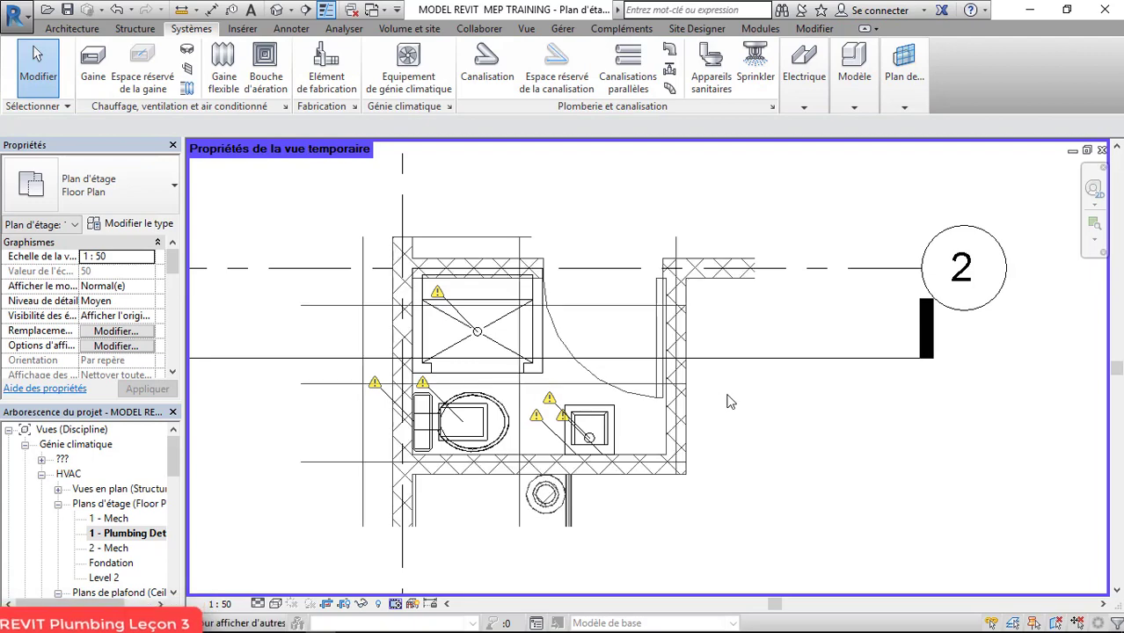
left_click(277, 9)
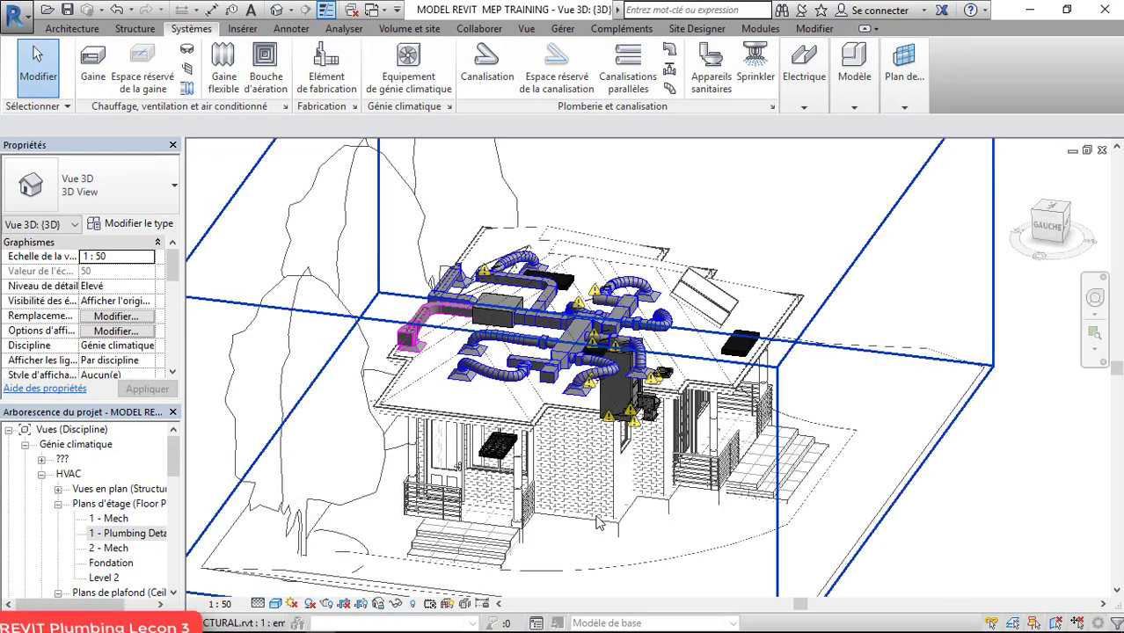
middle_click_drag(503, 464, 877, 457, "shift")
scroll(691, 404, "up", 10)
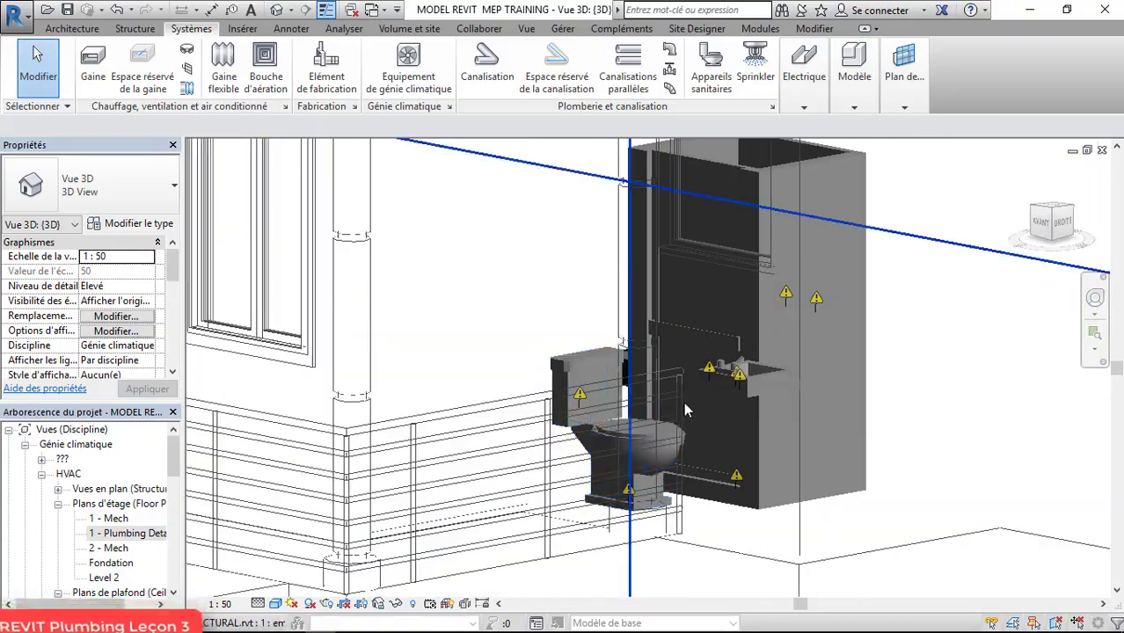
scroll(827, 394, "down", 5)
middle_click_drag(827, 393, 683, 426, "shift")
scroll(682, 426, "up", 4)
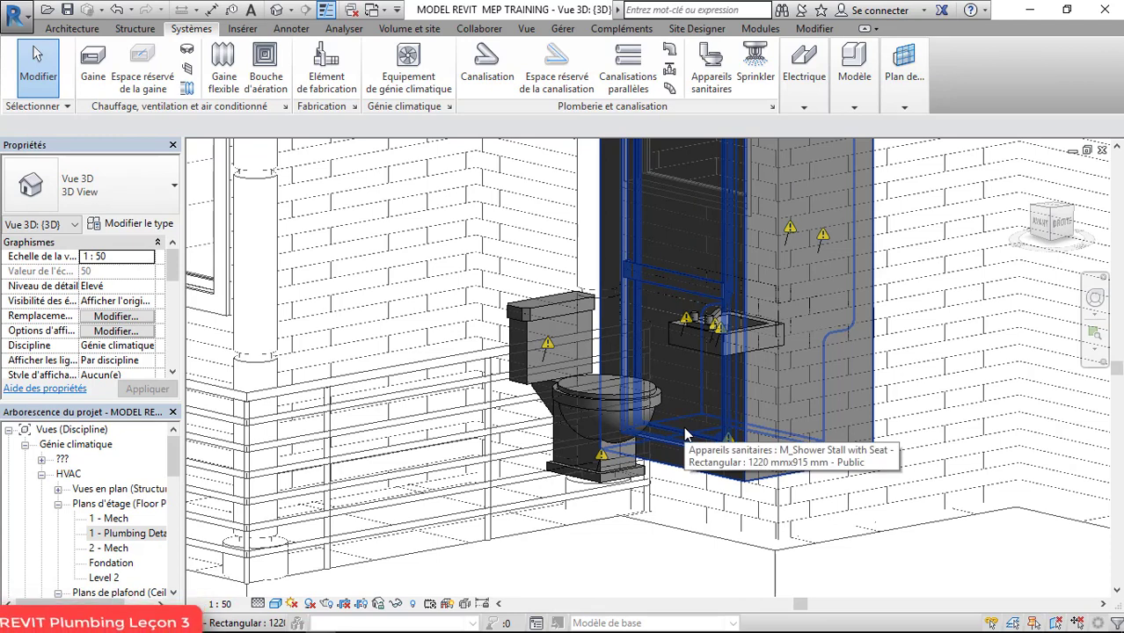
scroll(720, 330, "up", 3)
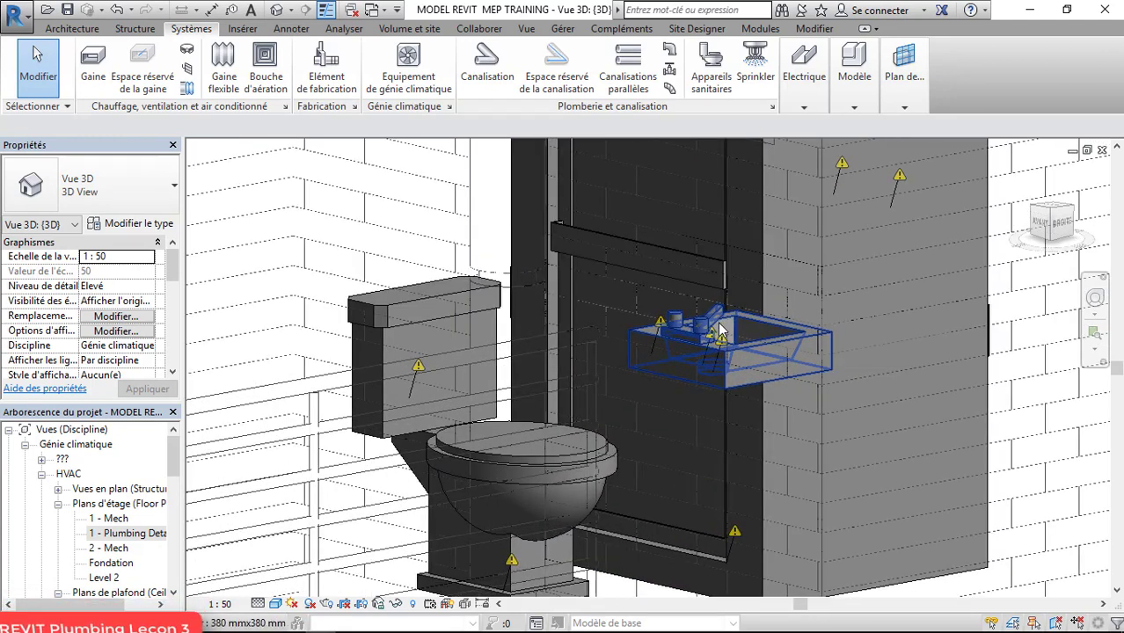
scroll(716, 345, "up", 3)
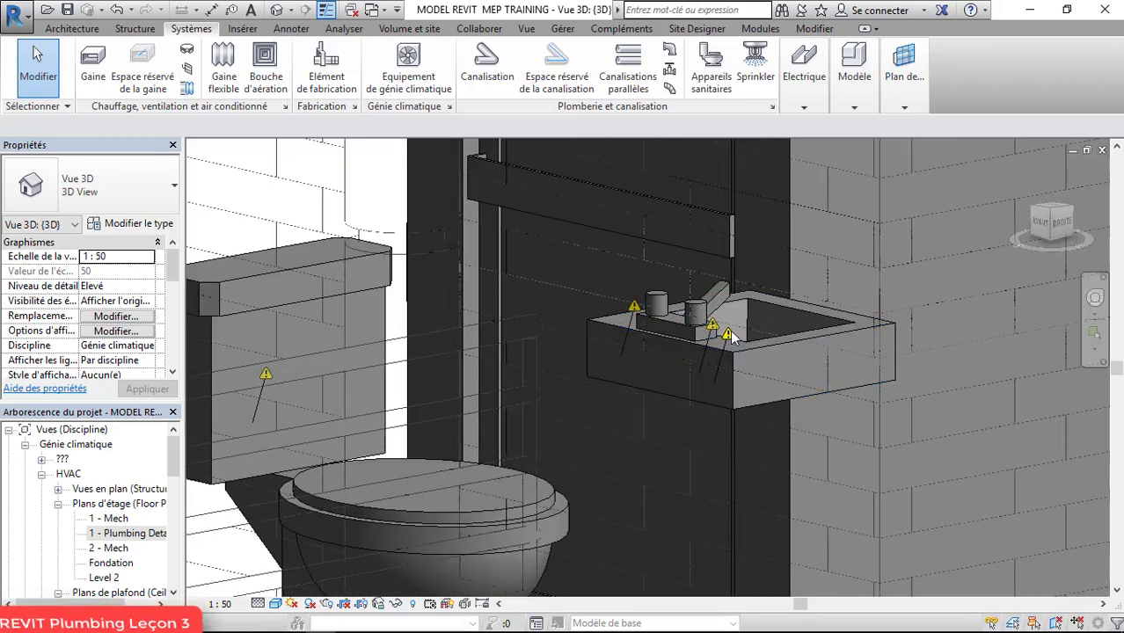